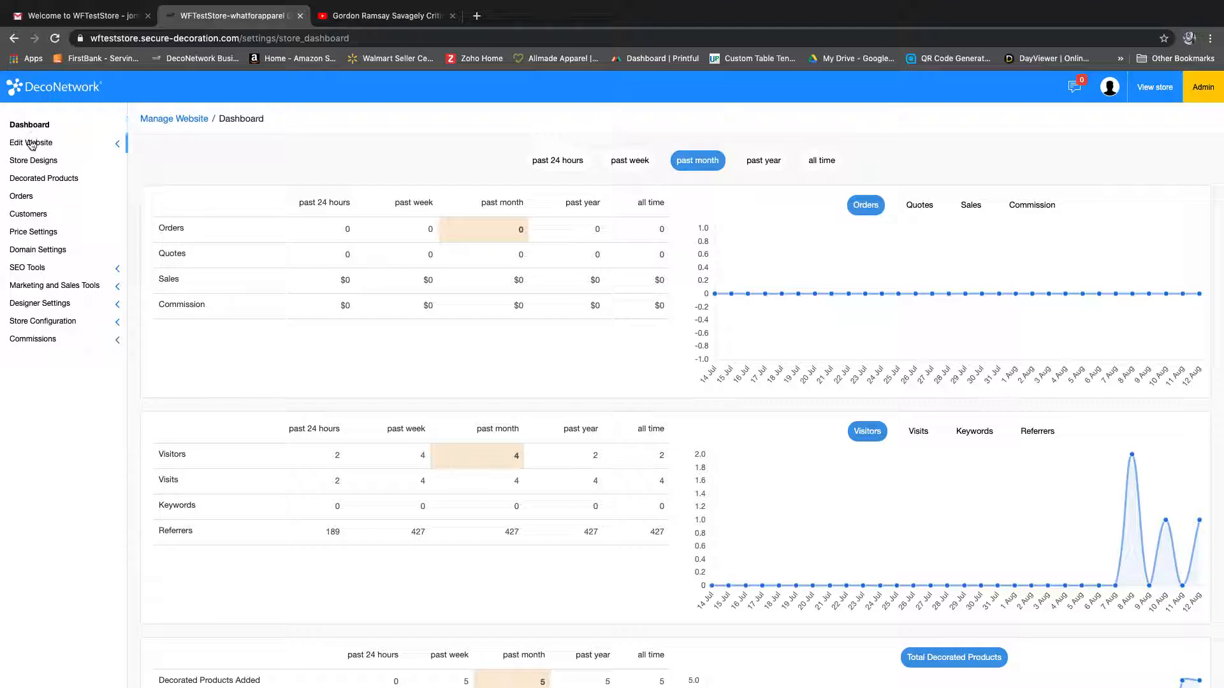
Open the website editor and bring up the store's Contact page for editing.
click(41, 162)
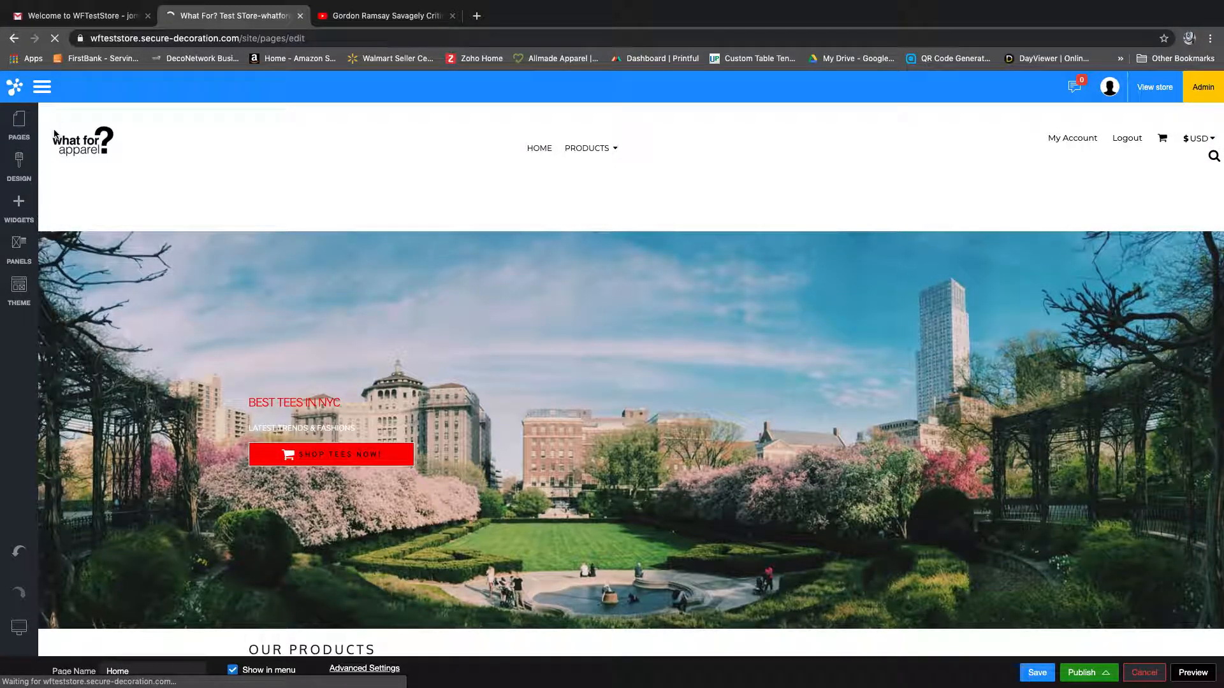
mouse_move(219, 444)
scroll(156, 526, down, 6)
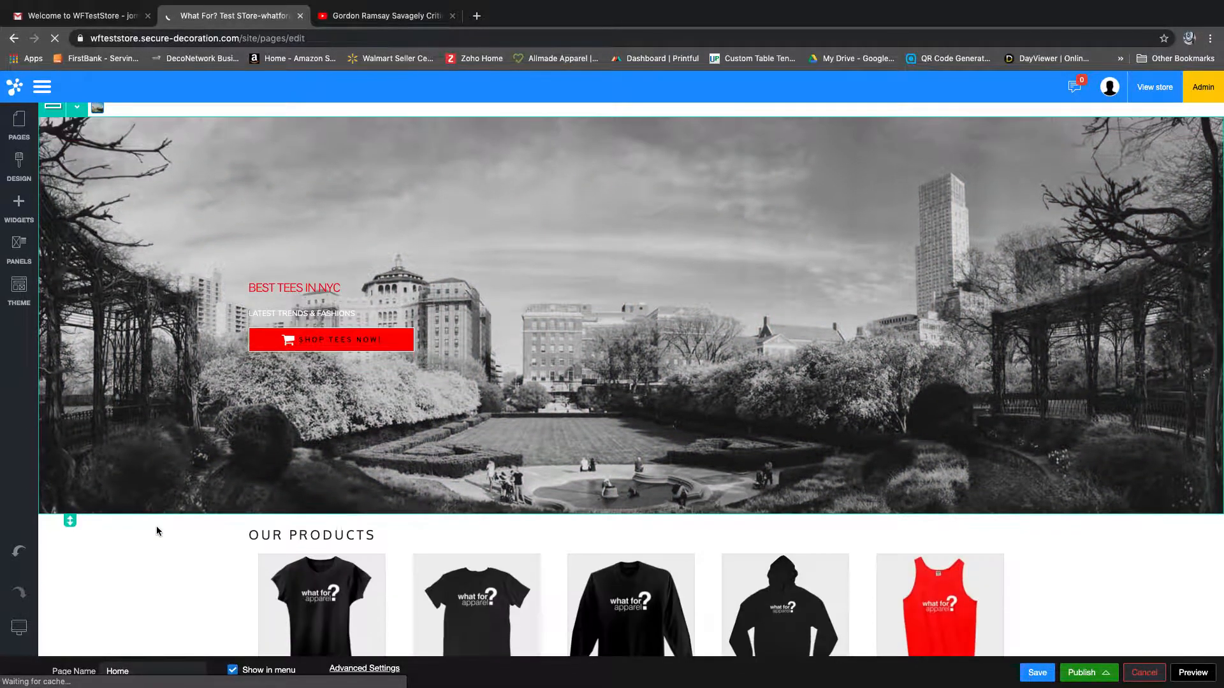
scroll(154, 507, down, 7)
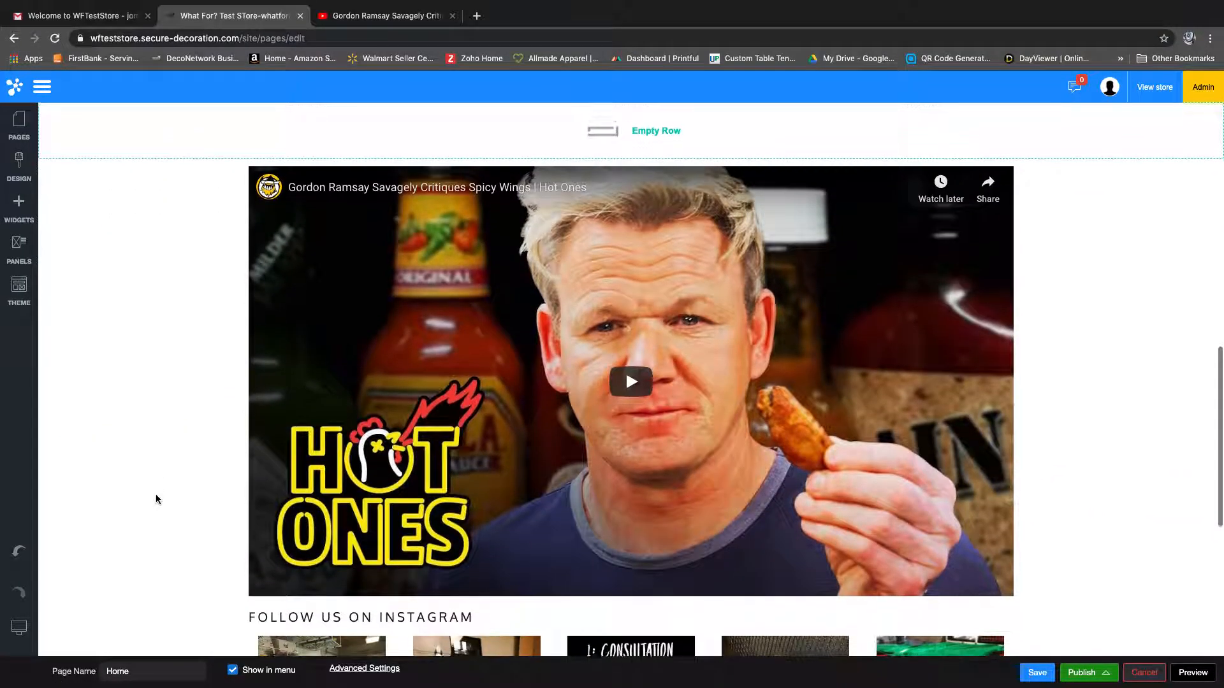
scroll(151, 483, up, 12)
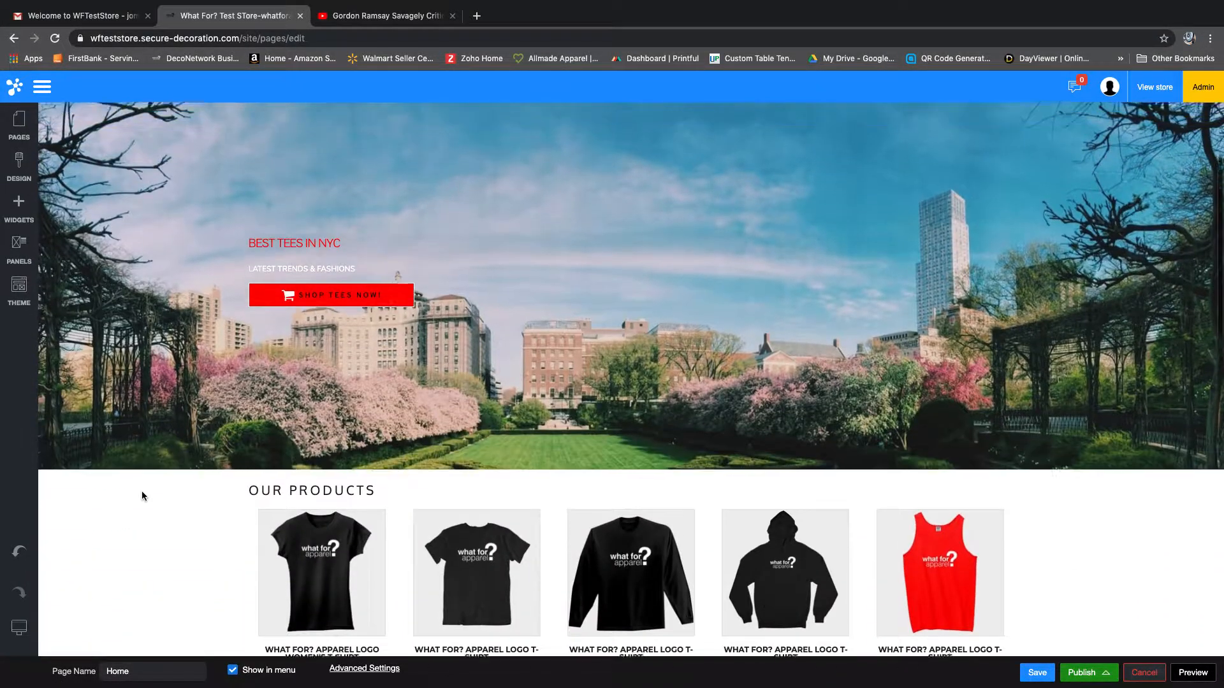
scroll(137, 448, up, 2)
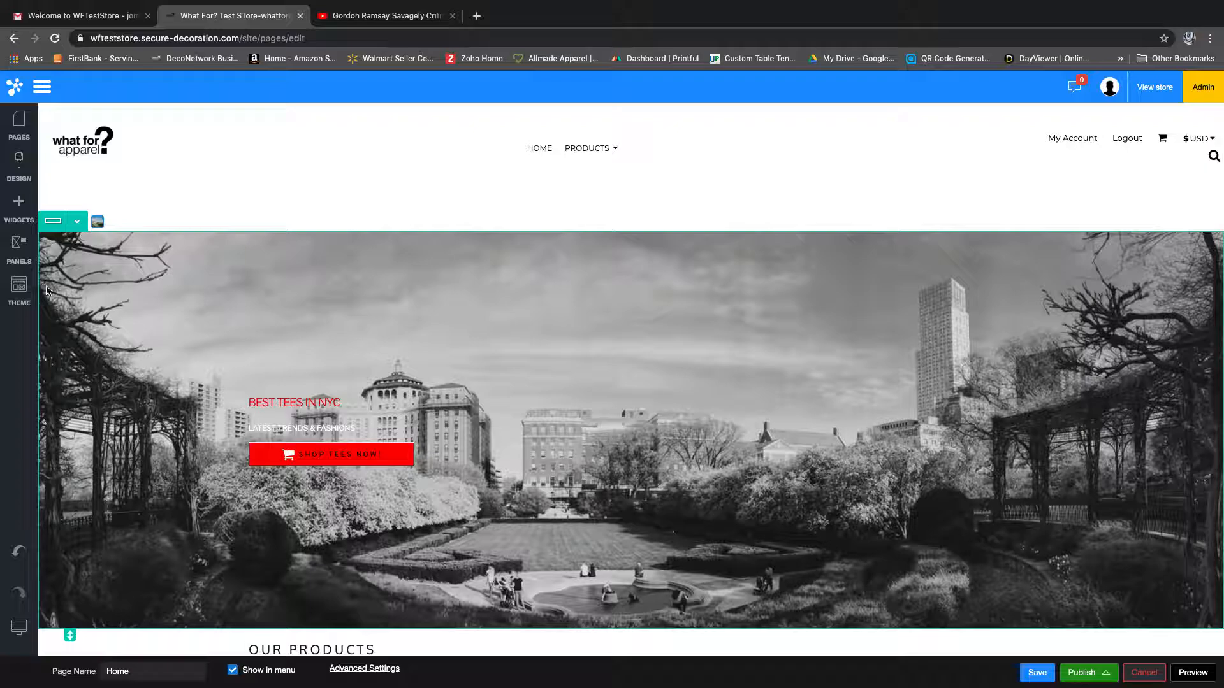
click(19, 128)
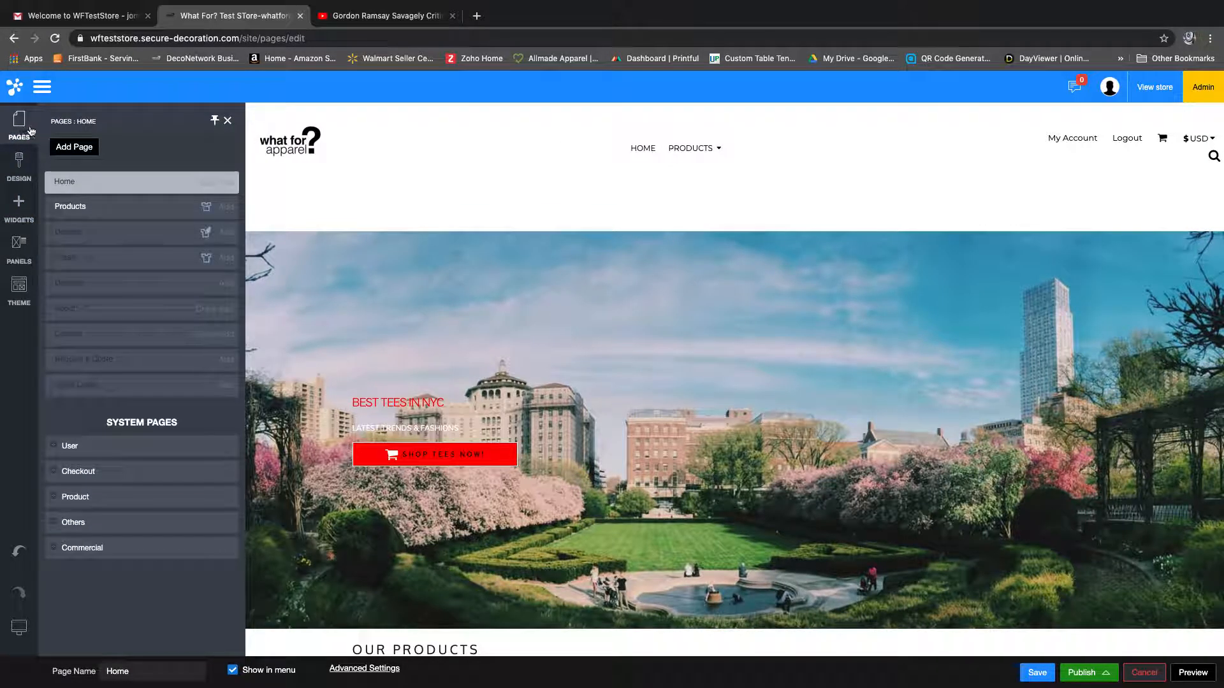
click(73, 340)
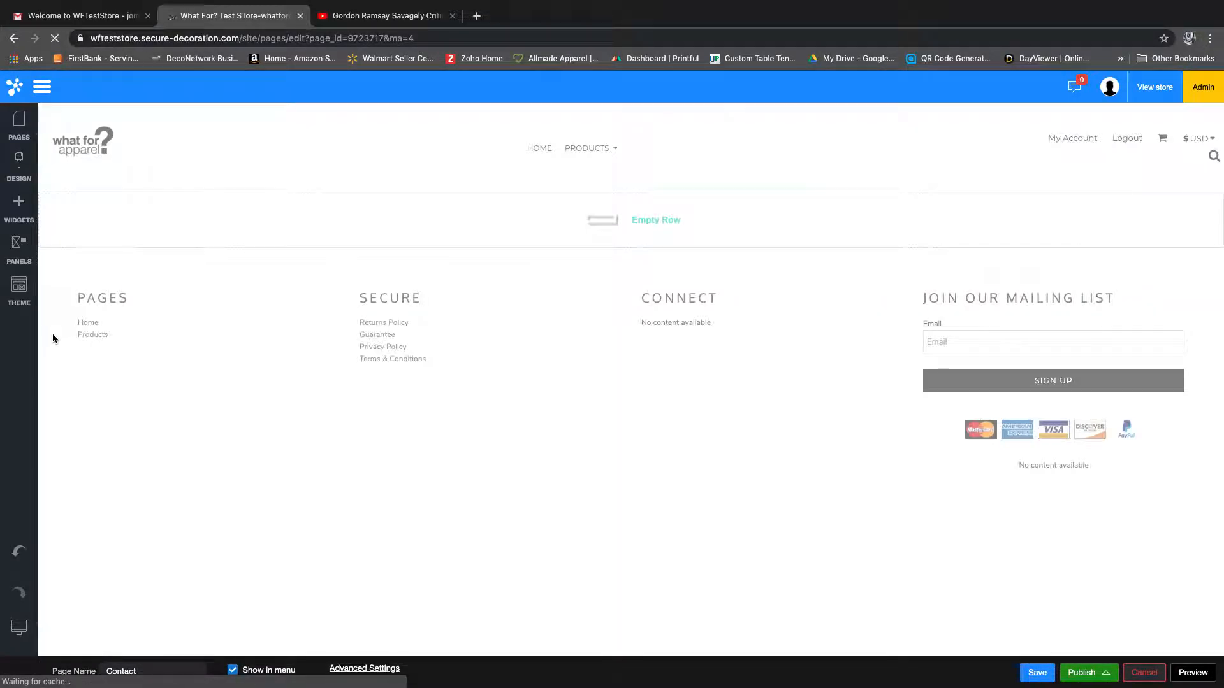
Set the Contact page's status to On in its advanced settings and save the page.
click(360, 671)
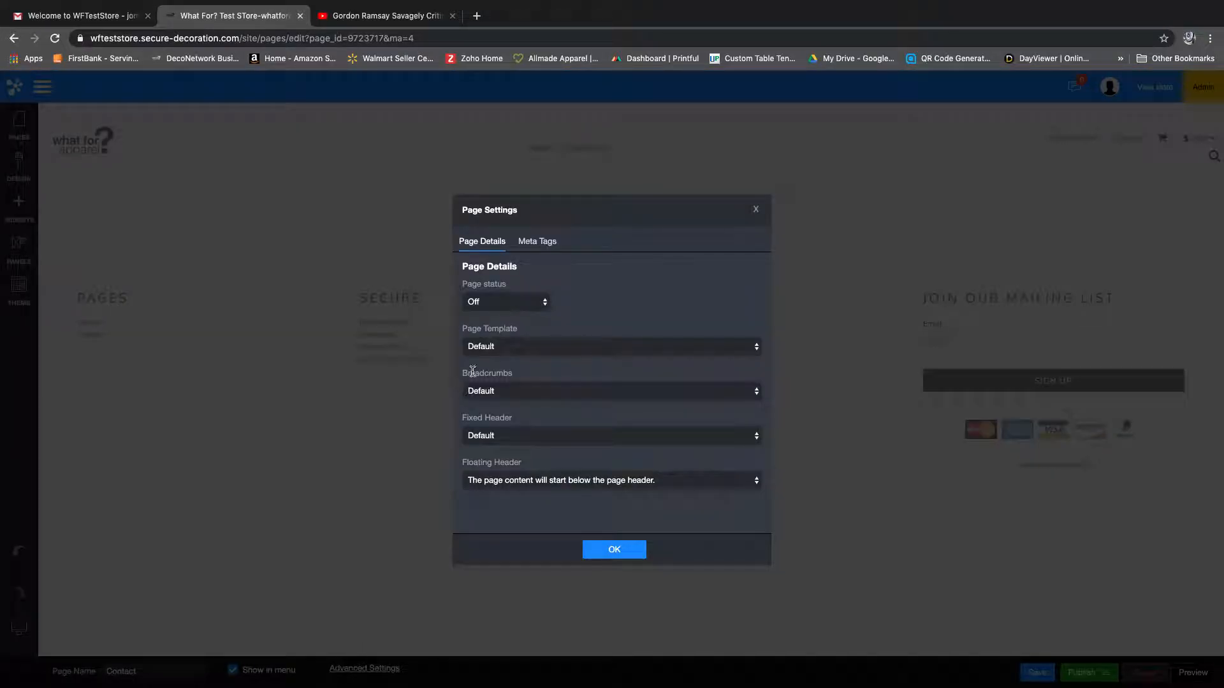
click(501, 302)
click(497, 288)
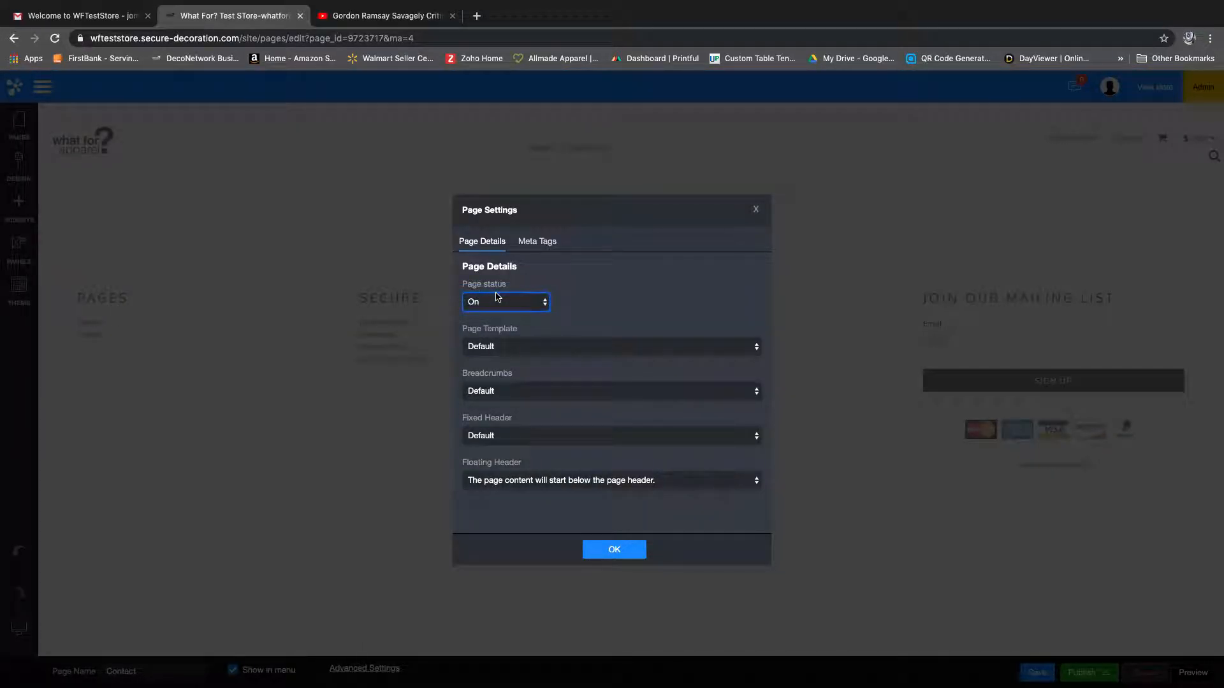
click(616, 552)
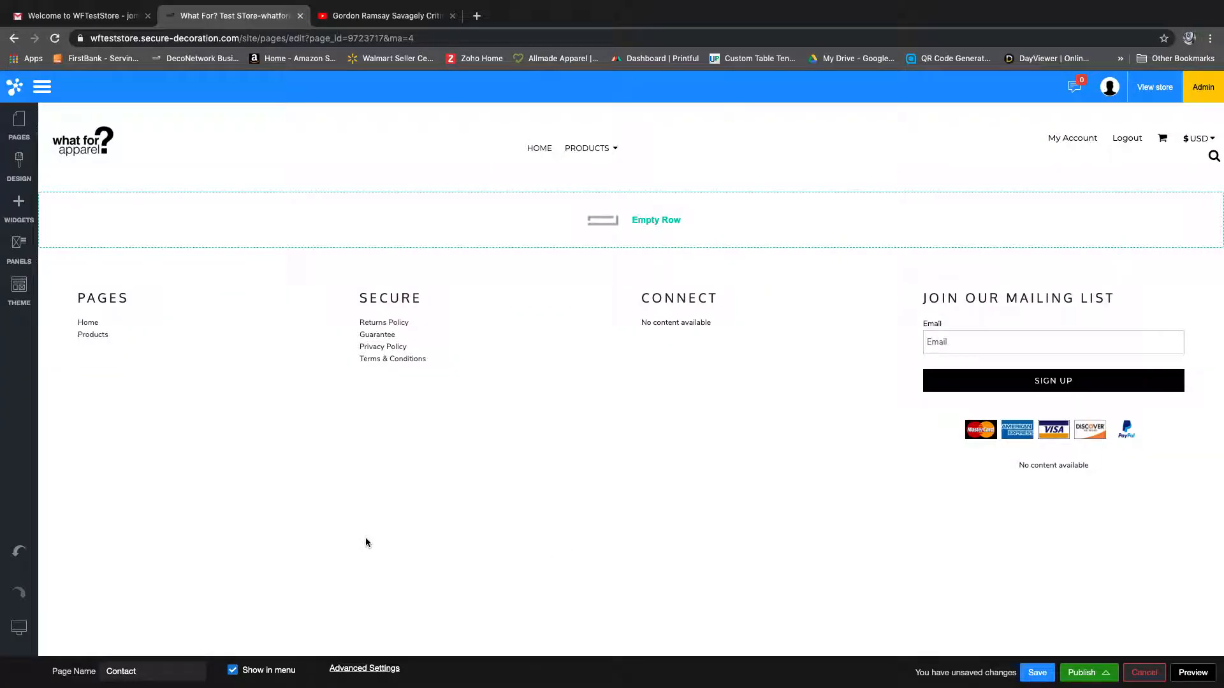
click(1037, 673)
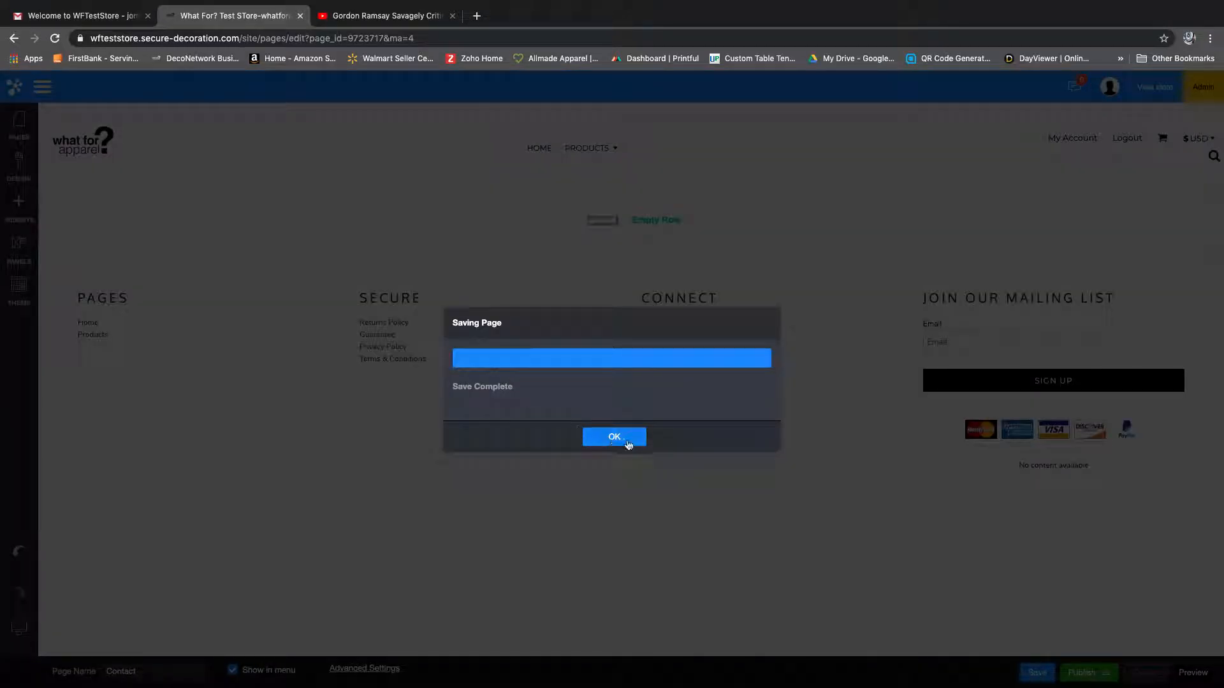
click(624, 438)
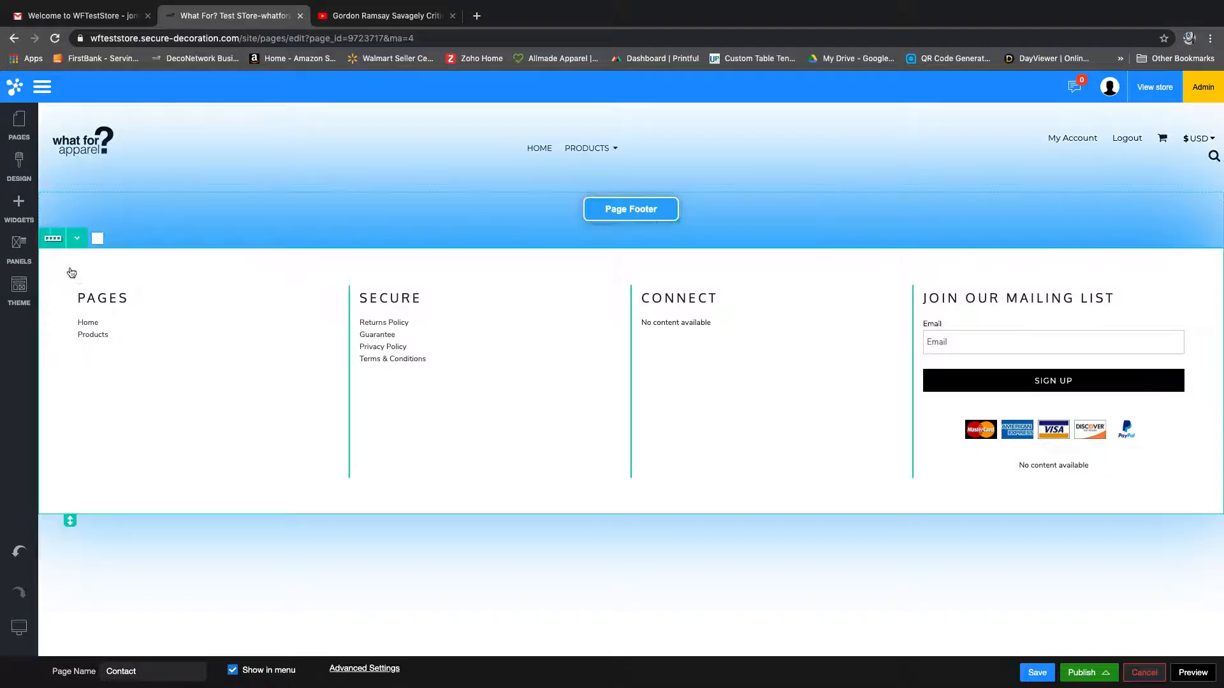
Add a Form widget in the Contact page's content area and set its heading to "Contact Us".
click(19, 204)
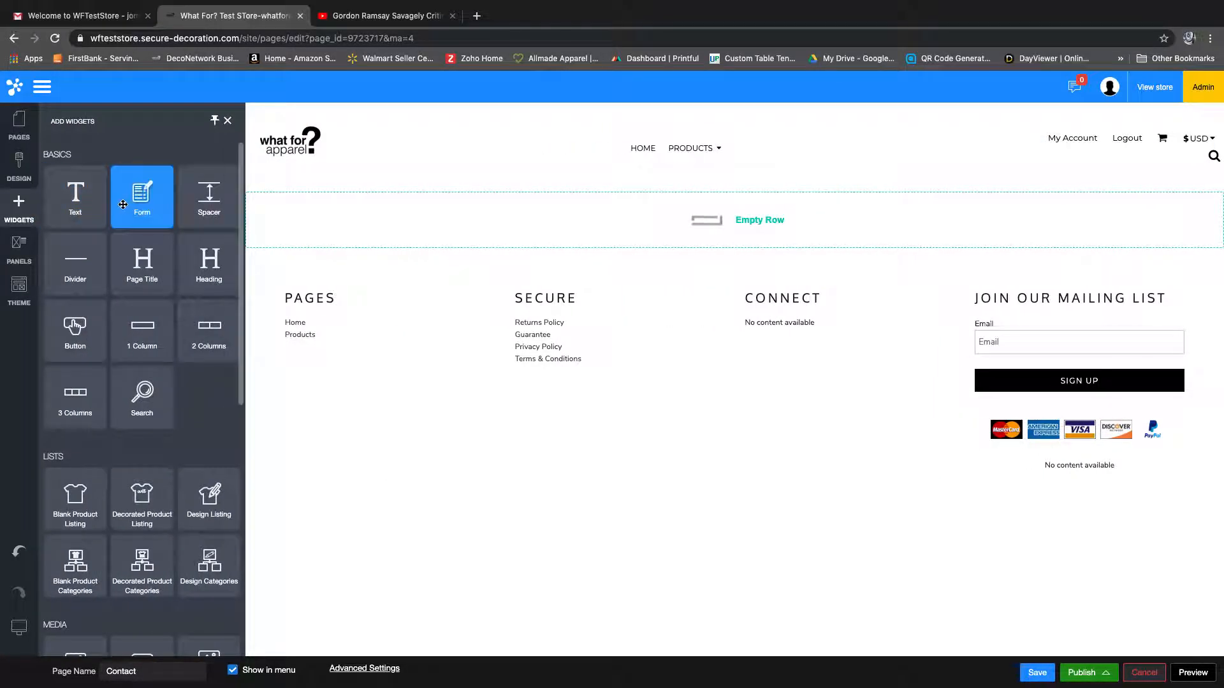
drag(132, 203, 258, 194)
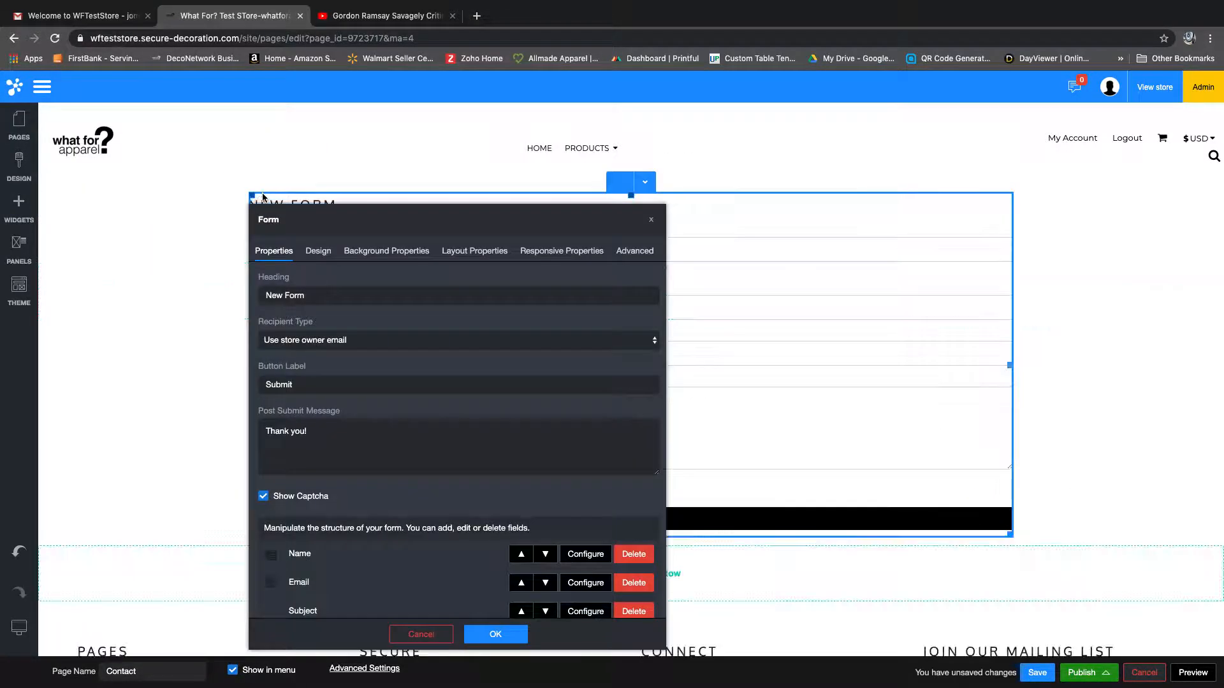
triple_click(306, 299)
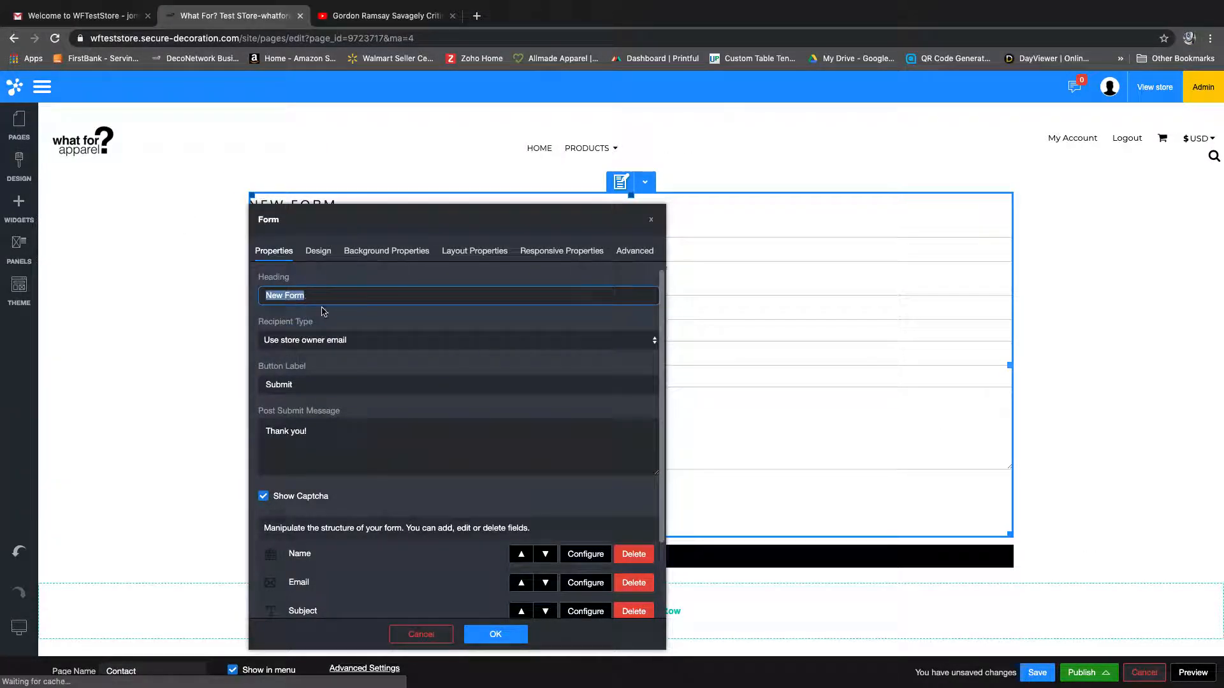
text(Contact Us)
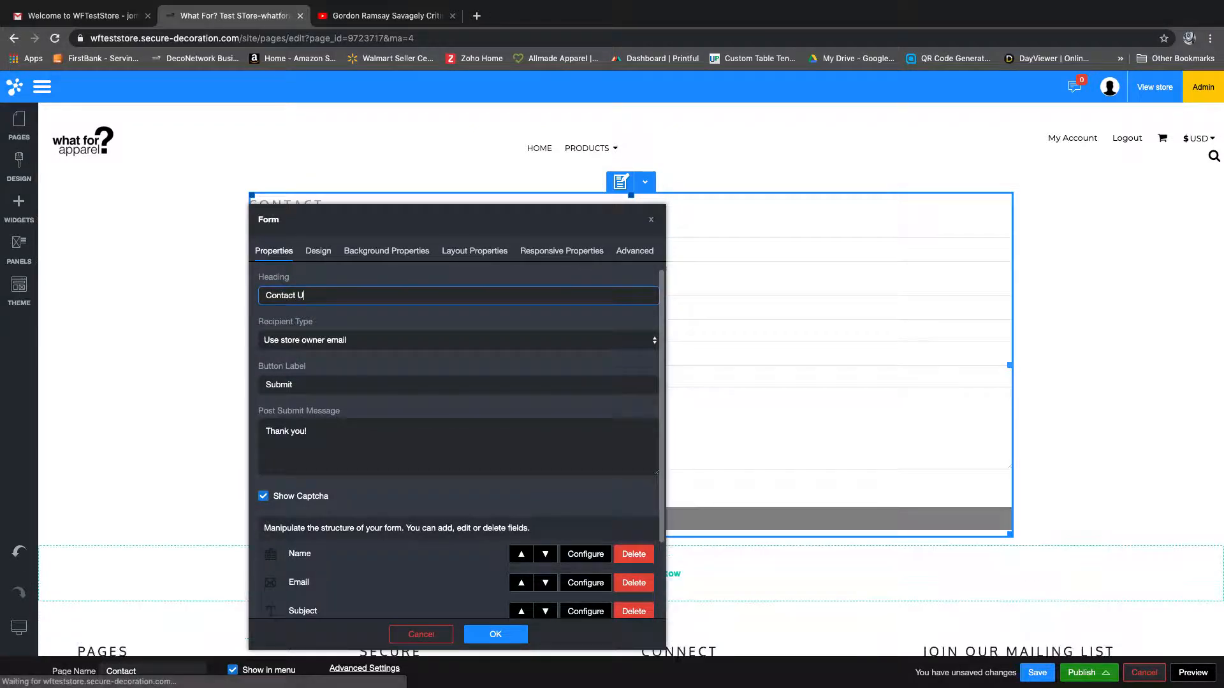
Try the custom email recipient type for the form and return it to the store owner email.
click(338, 345)
click(335, 343)
click(335, 345)
click(334, 350)
click(332, 343)
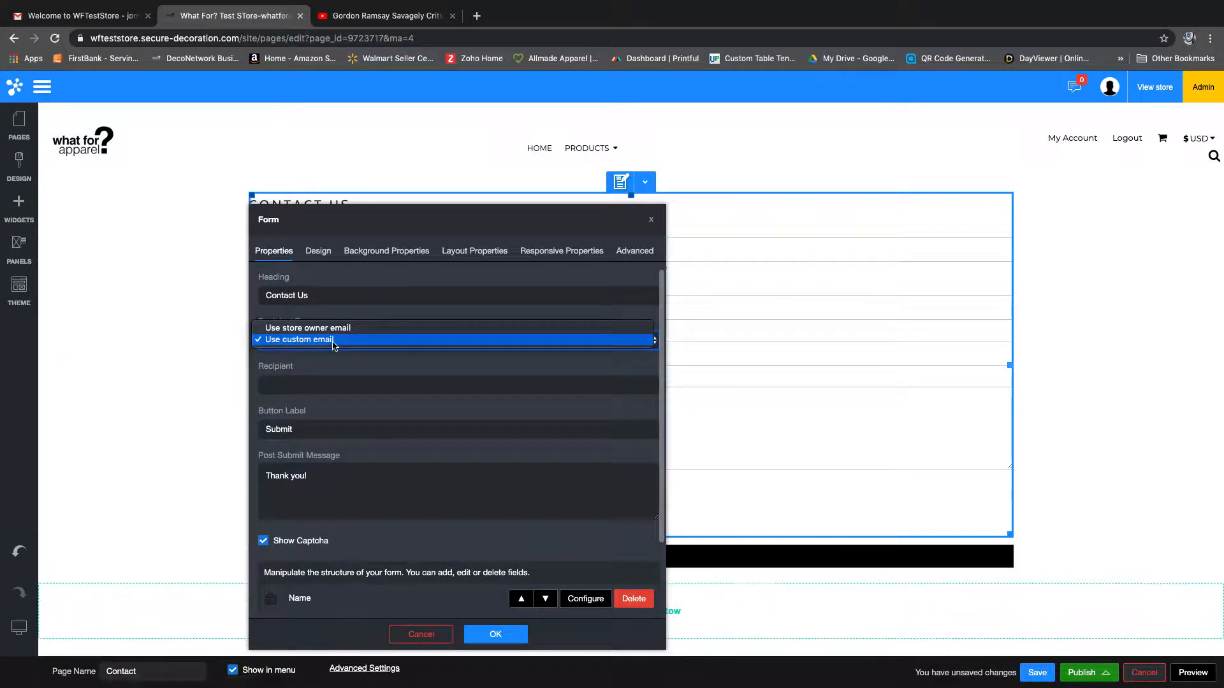
click(333, 341)
key(Up)
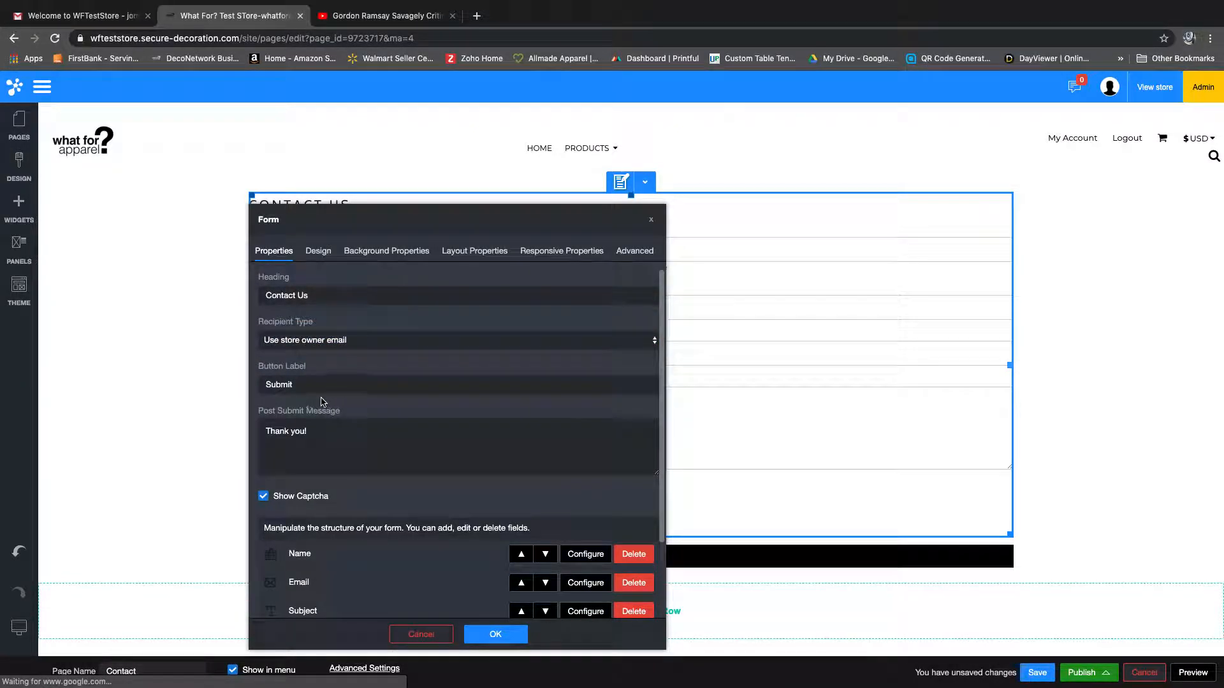
Set the post-submit message to "Thank you for reaching out! We will respond in 24 hours!" and move the settings dialog off the form.
triple_click(322, 436)
text(T)
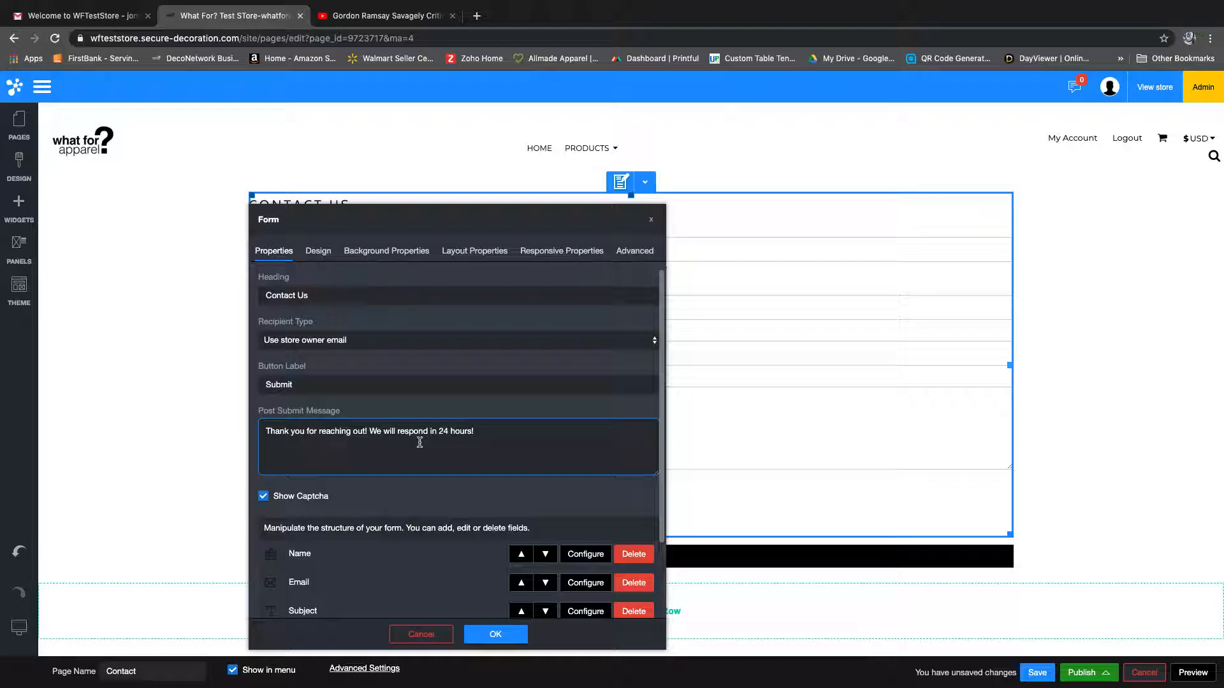
drag(459, 215, 842, 158)
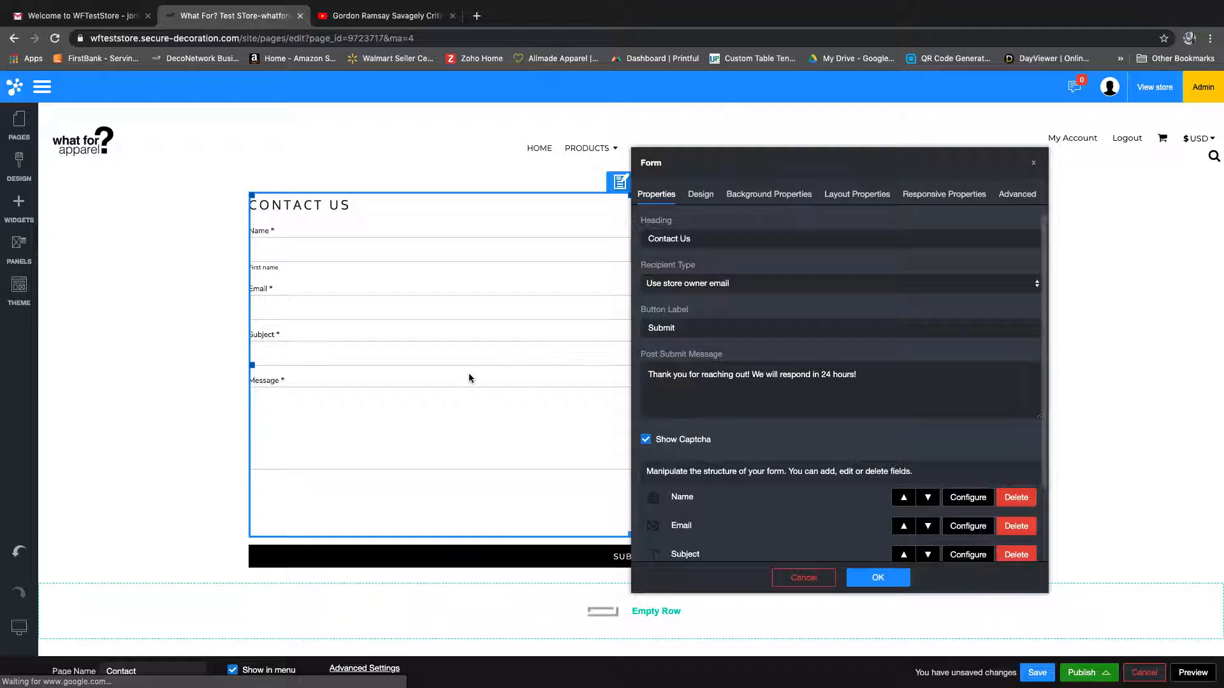
Add a Twitter field below the existing fields of the contact form.
scroll(465, 382, down, 2)
scroll(774, 415, down, 2)
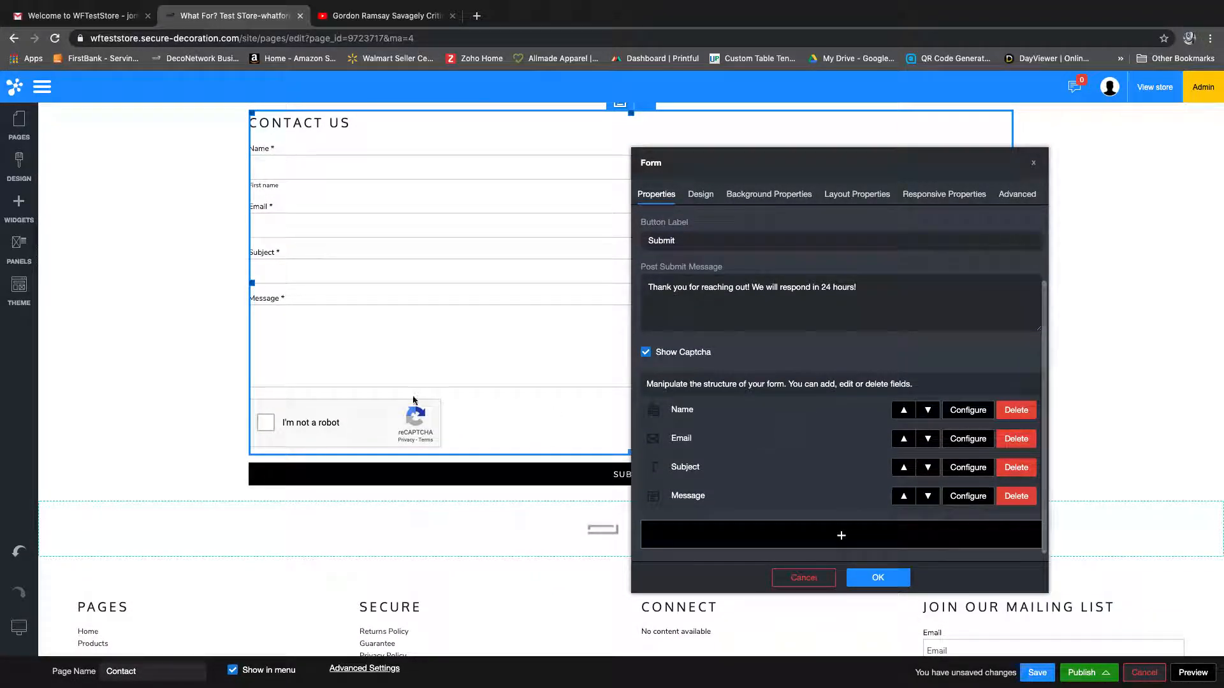
scroll(382, 395, up, 2)
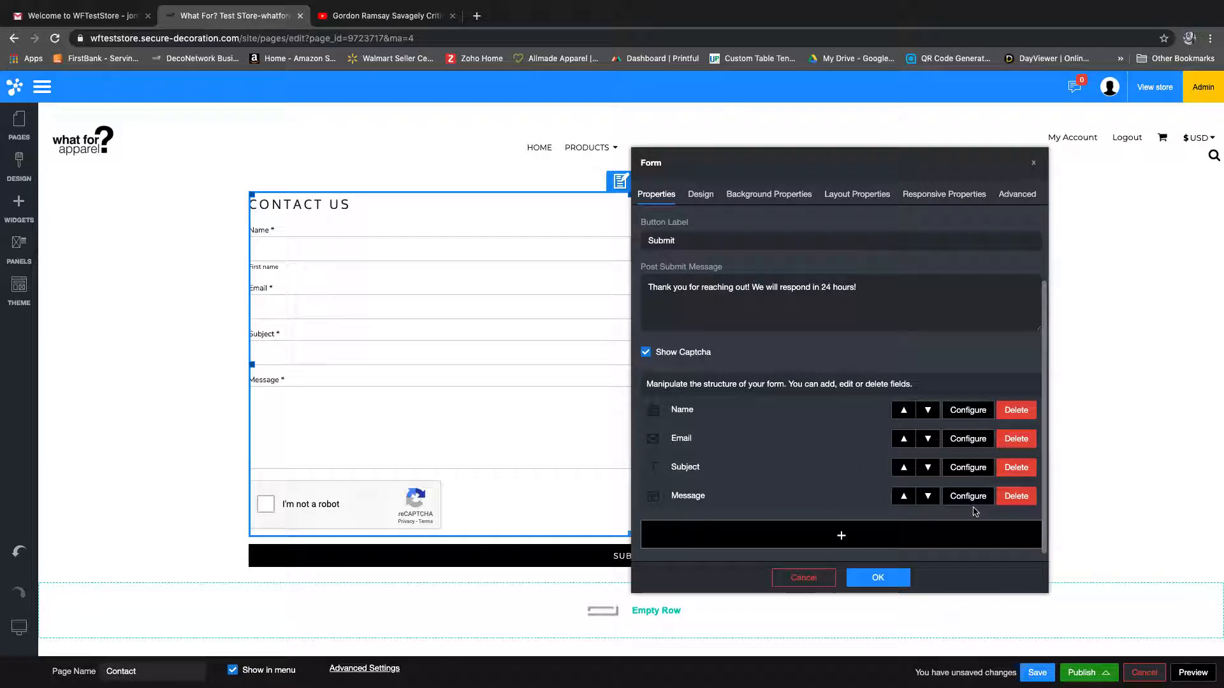
click(840, 535)
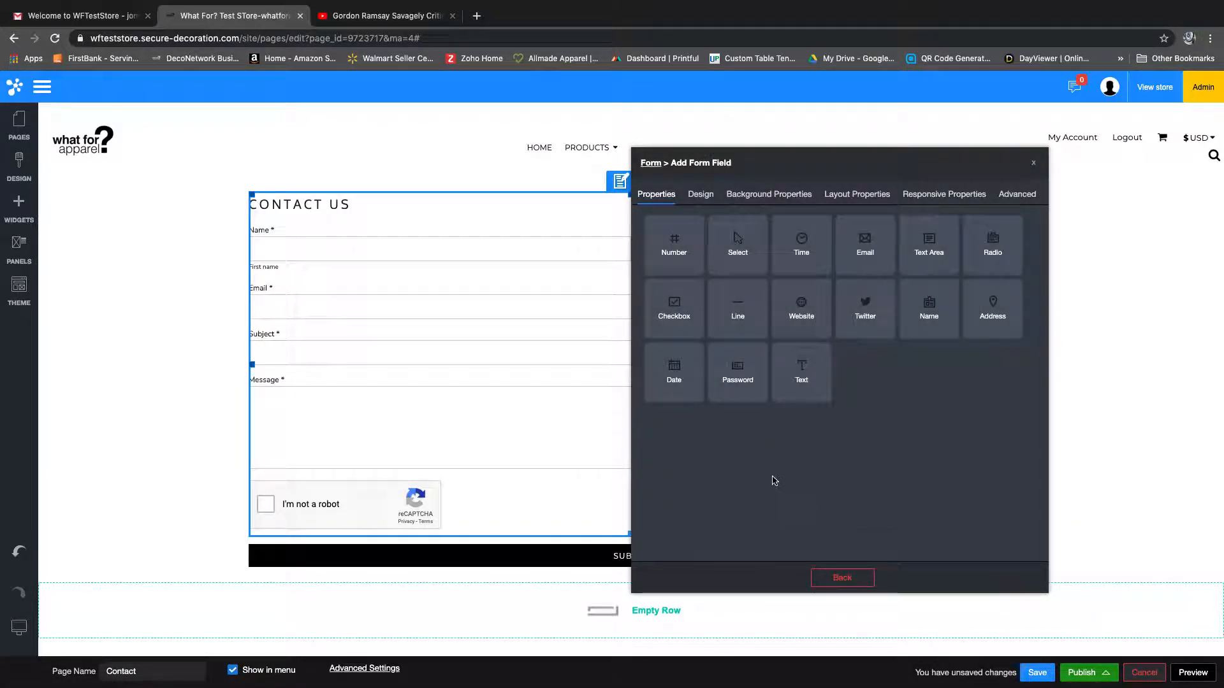
click(865, 309)
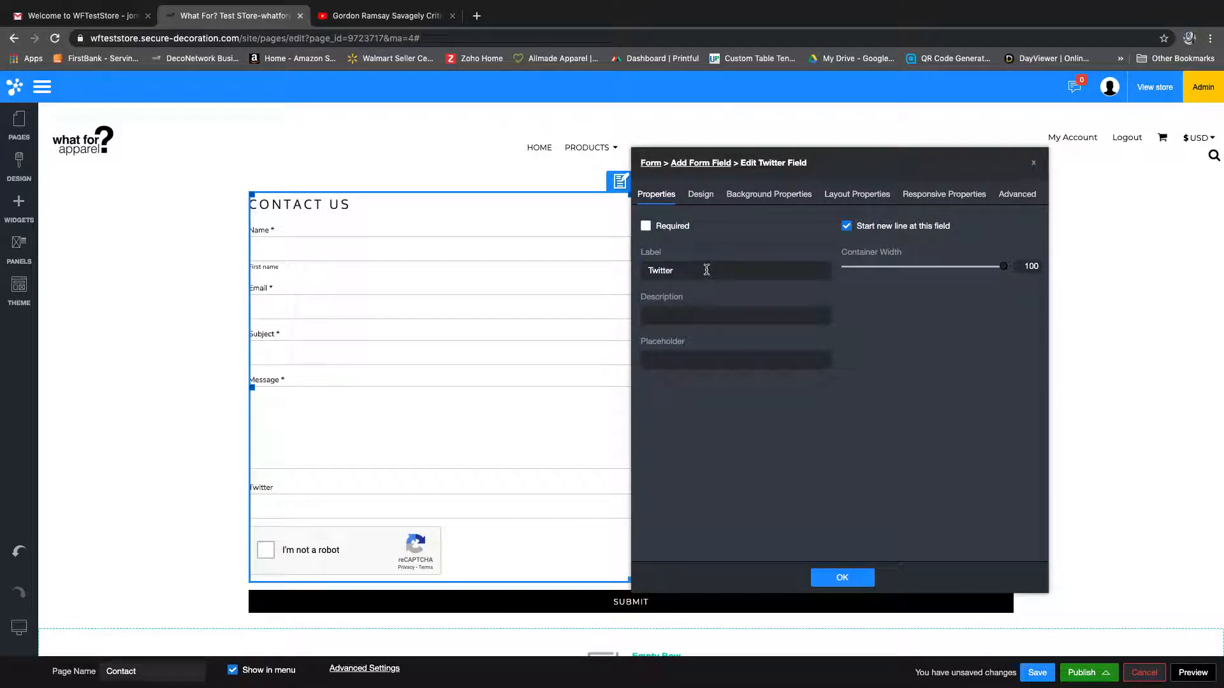
Set the Twitter field's description to "Please list your Twitter Handle".
click(710, 319)
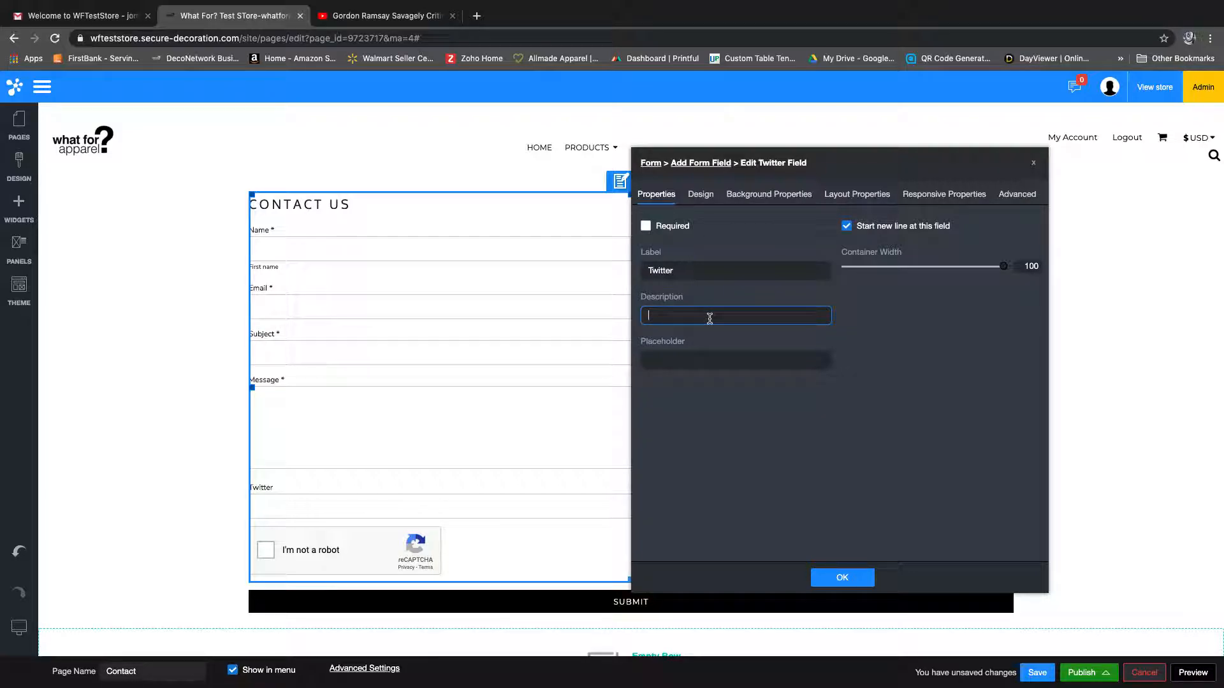
text(Pleaes )
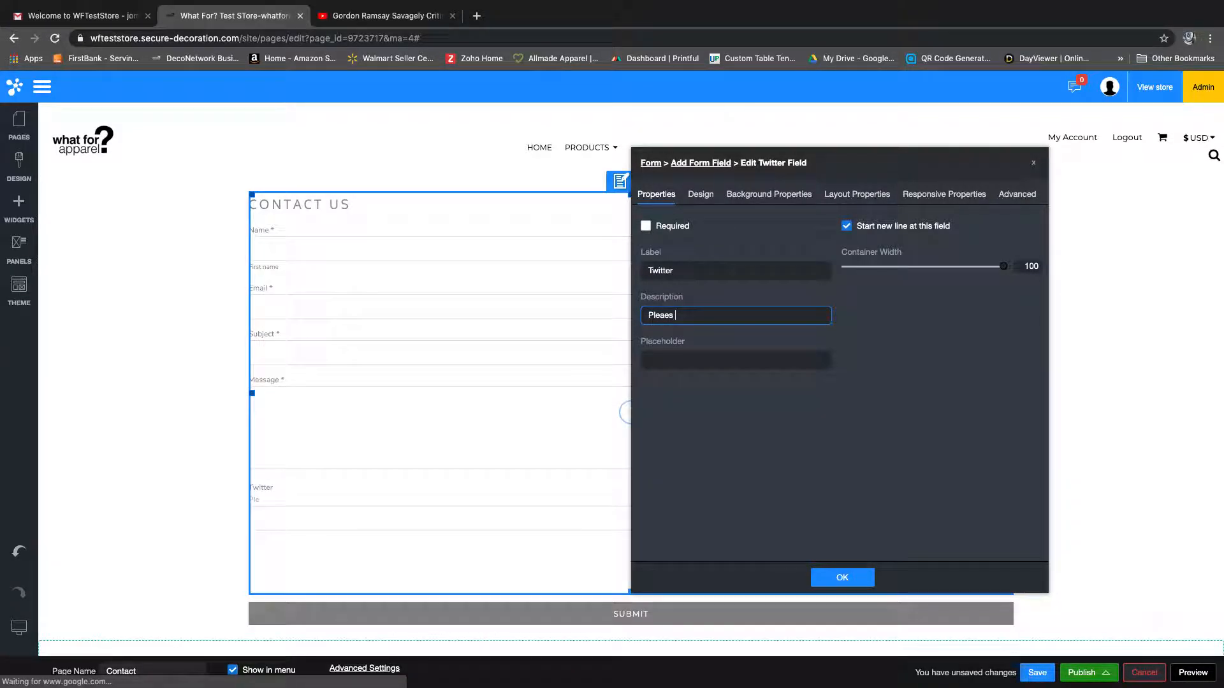
text(list your Twit)
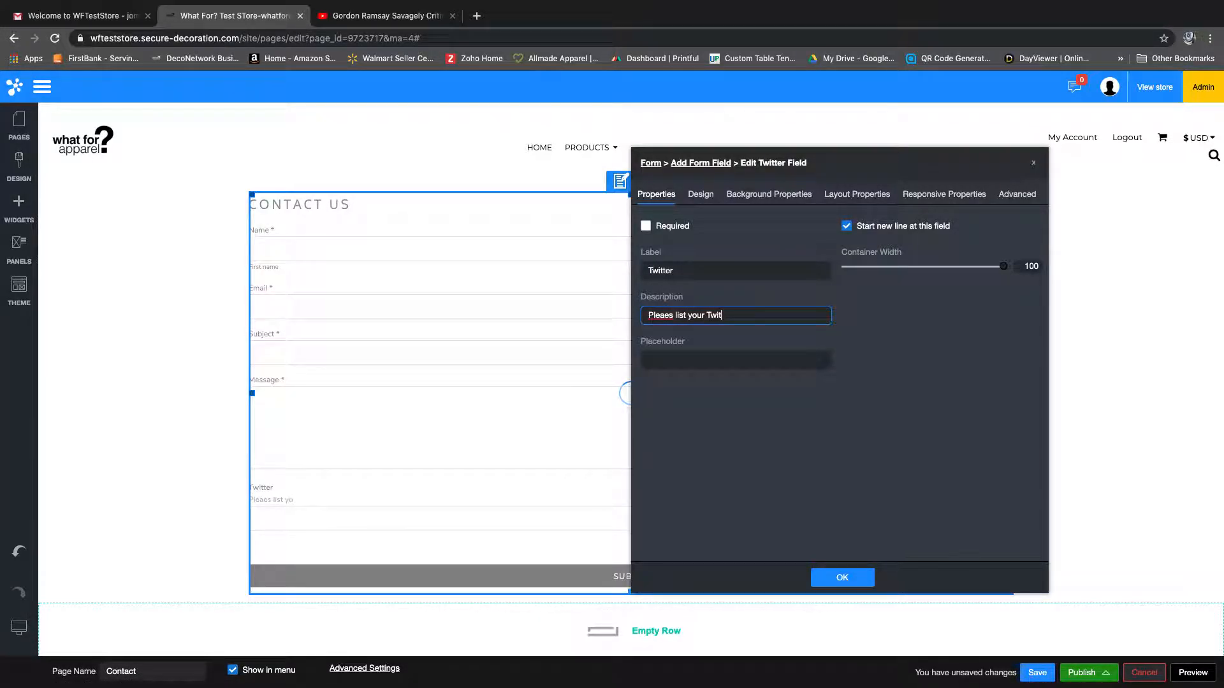
text(ter Handle)
click(674, 315)
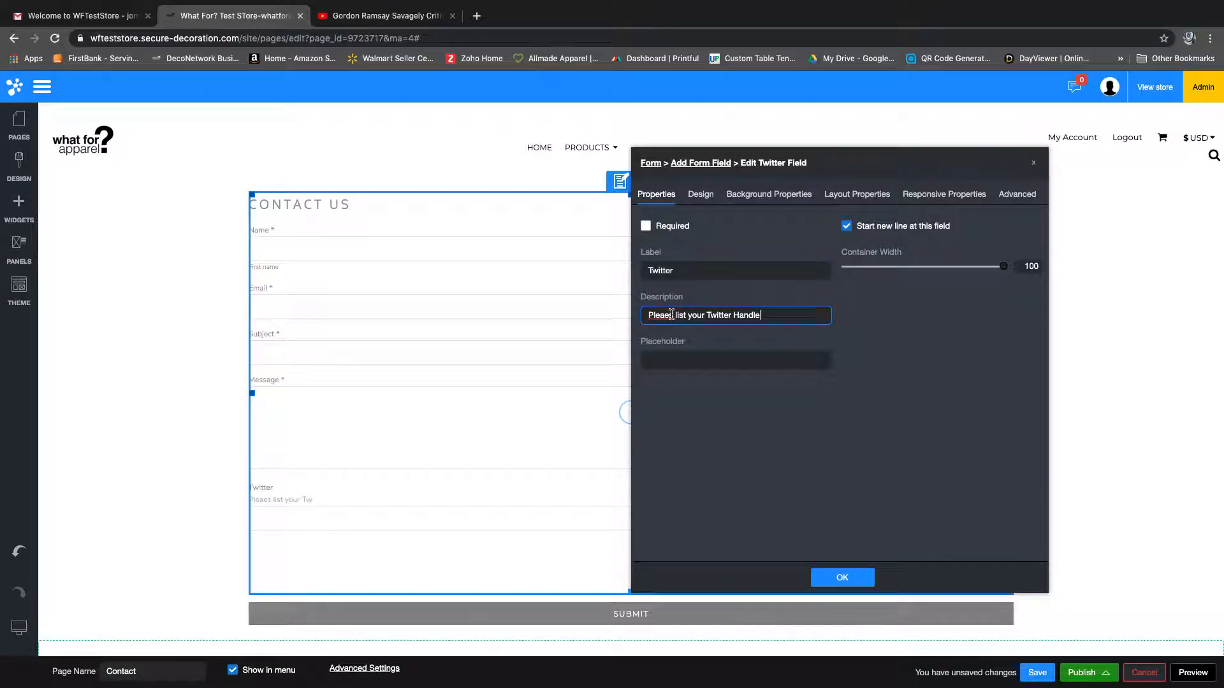
key(BackSpace)
key(BackSpace)
text(se)
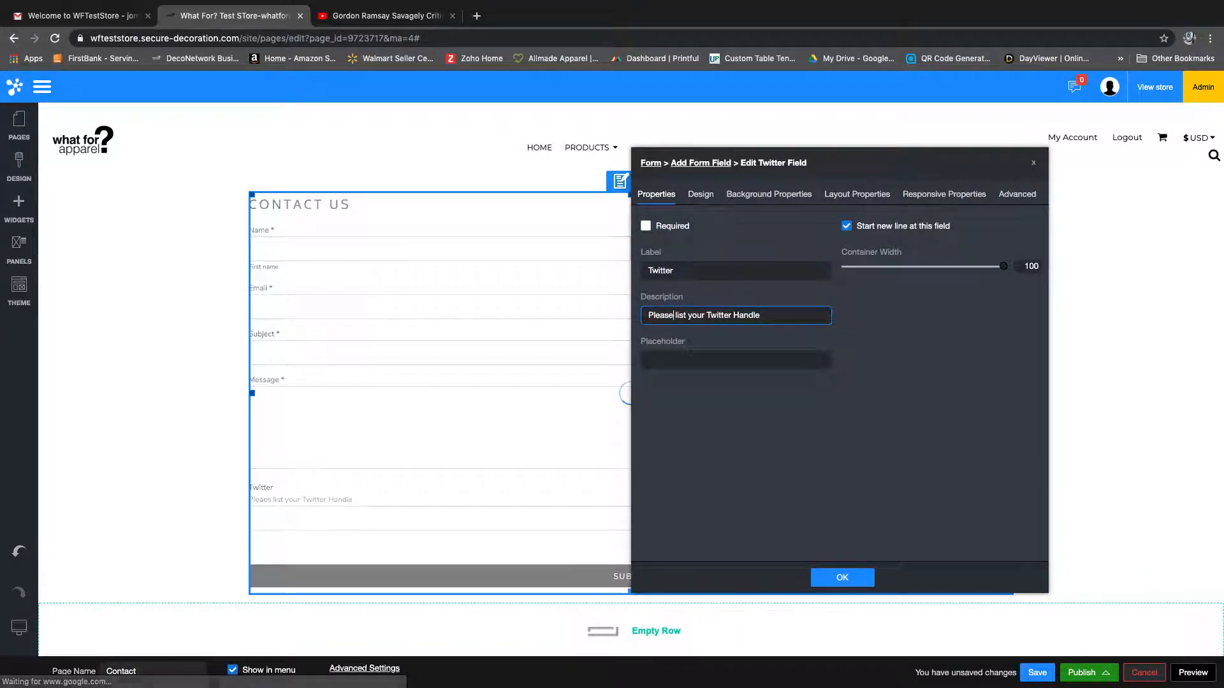
click(714, 359)
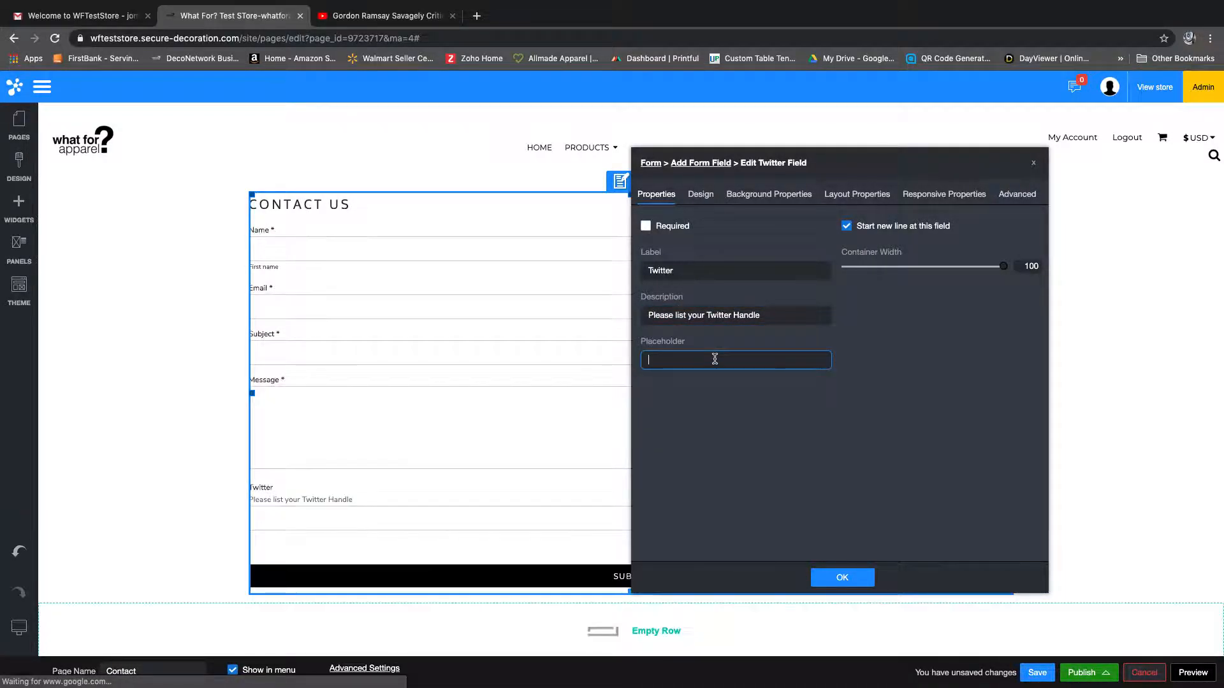
text(@)
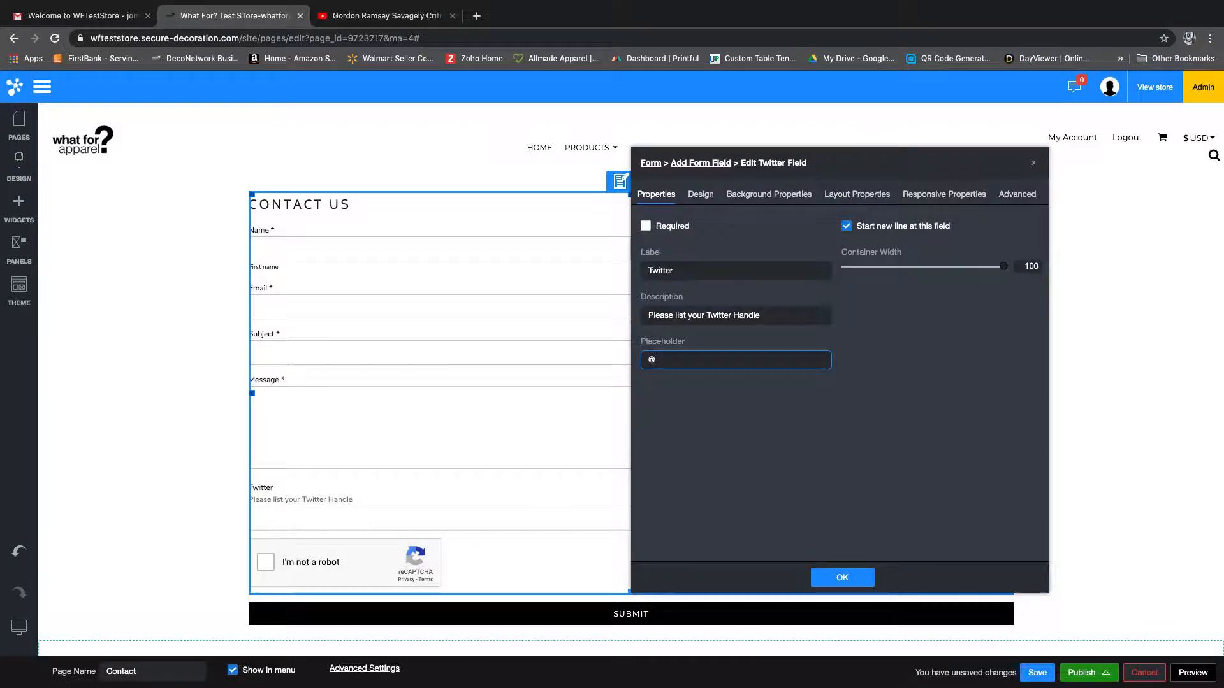
text(youru)
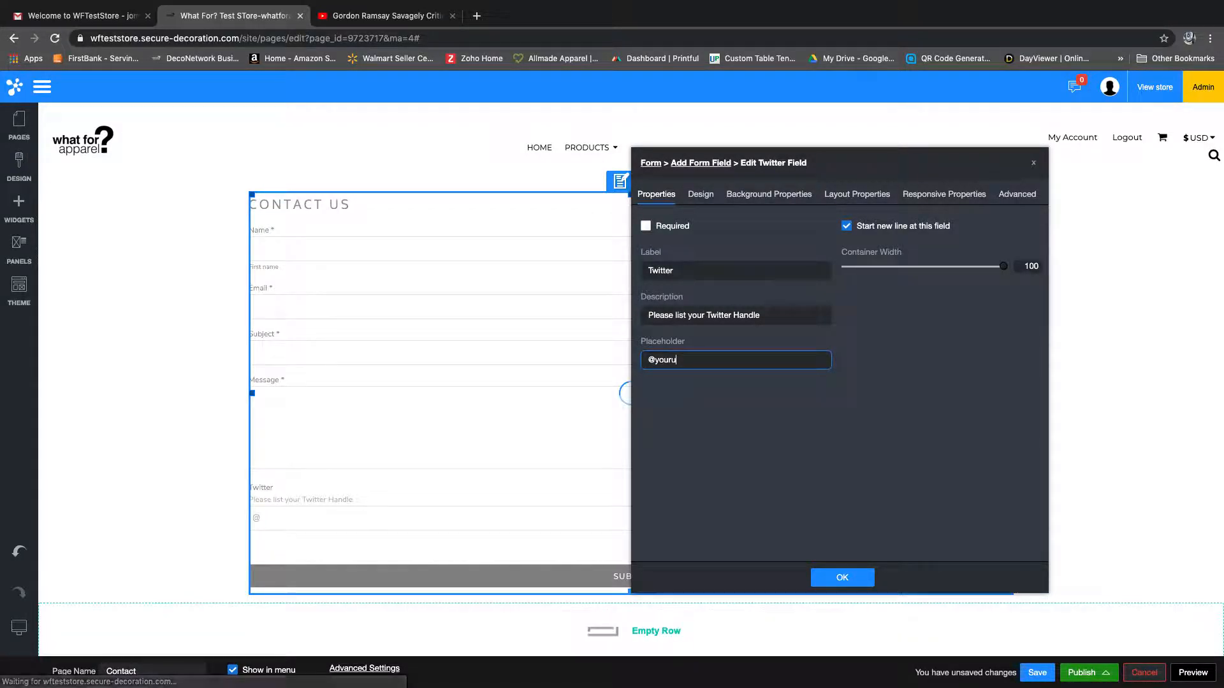
text(sername)
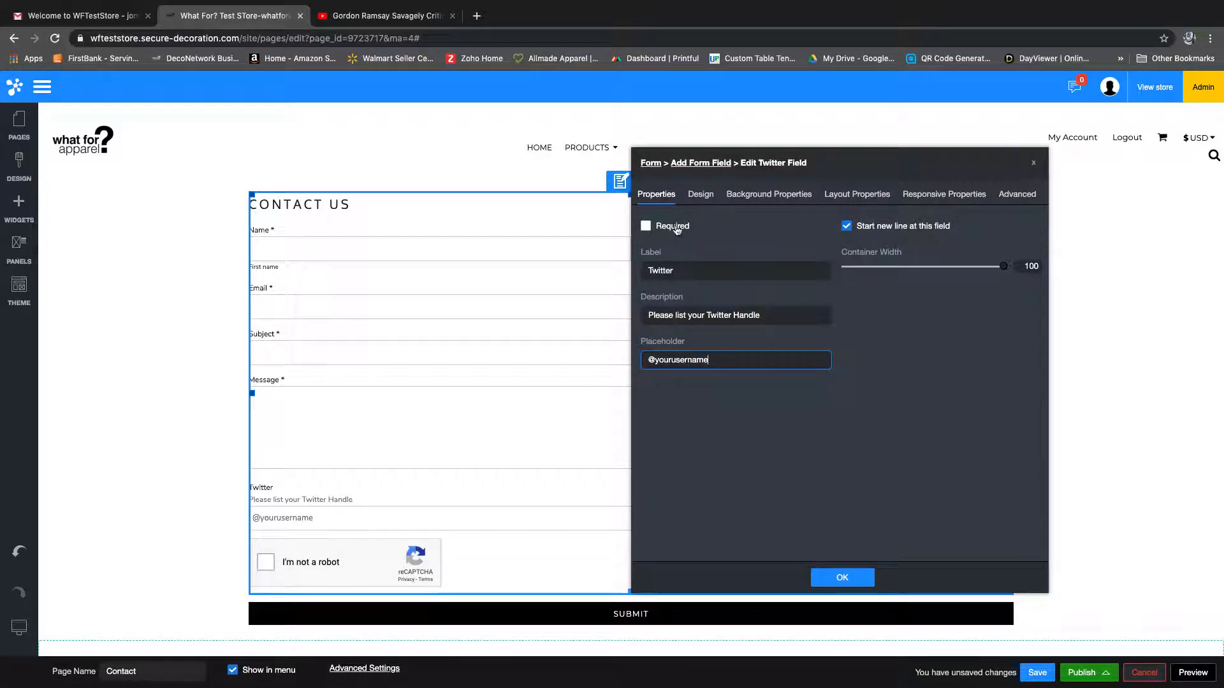
Switch the Twitter field's Required option on and back off, and apply the field settings to the form.
click(646, 226)
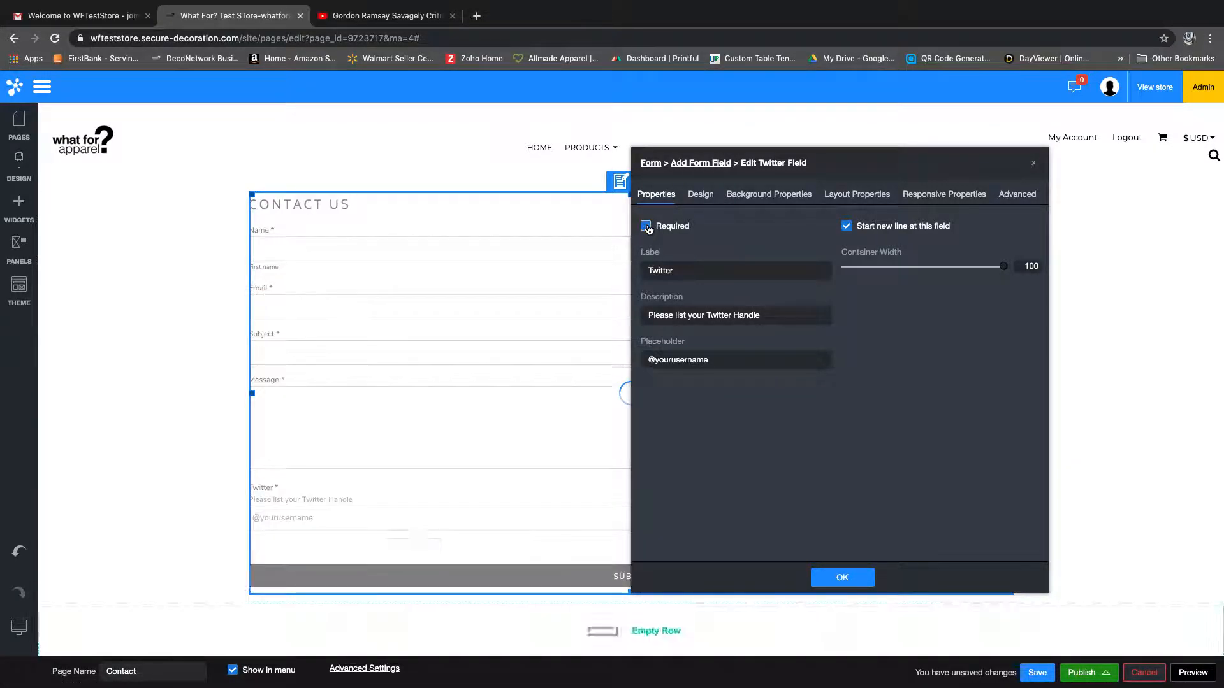
click(646, 227)
click(842, 578)
scroll(747, 451, down, 2)
scroll(747, 450, down, 2)
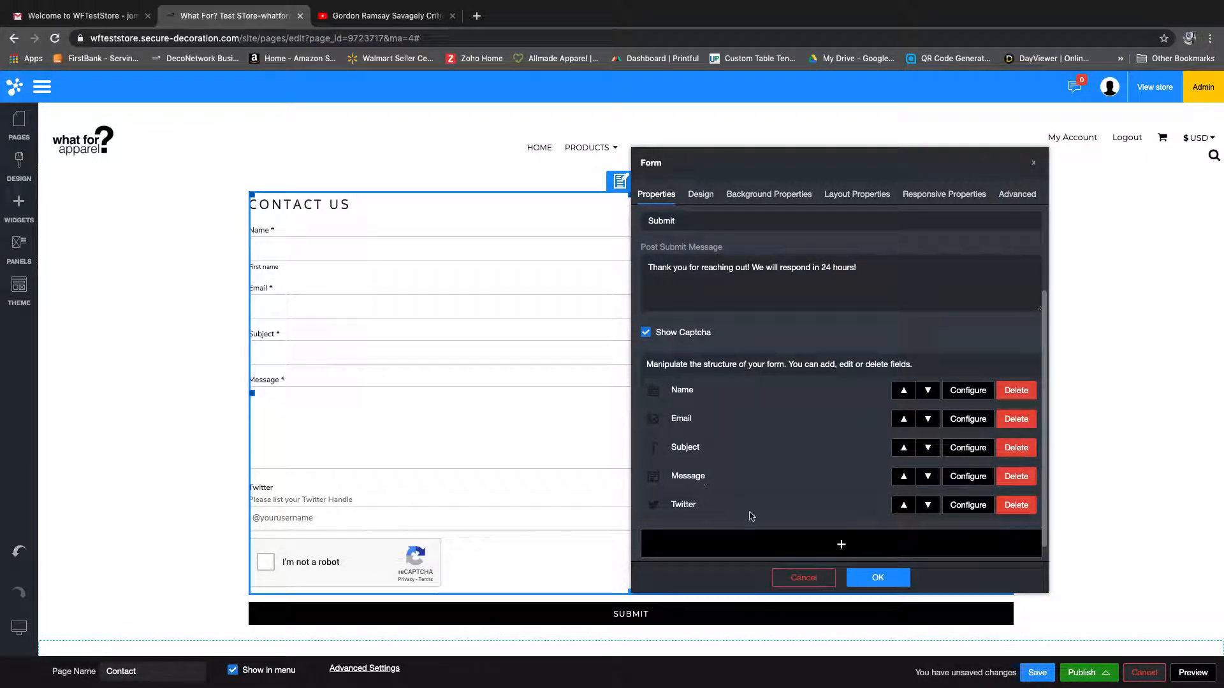
Apply the contact form's settings and save the Contact page.
click(876, 578)
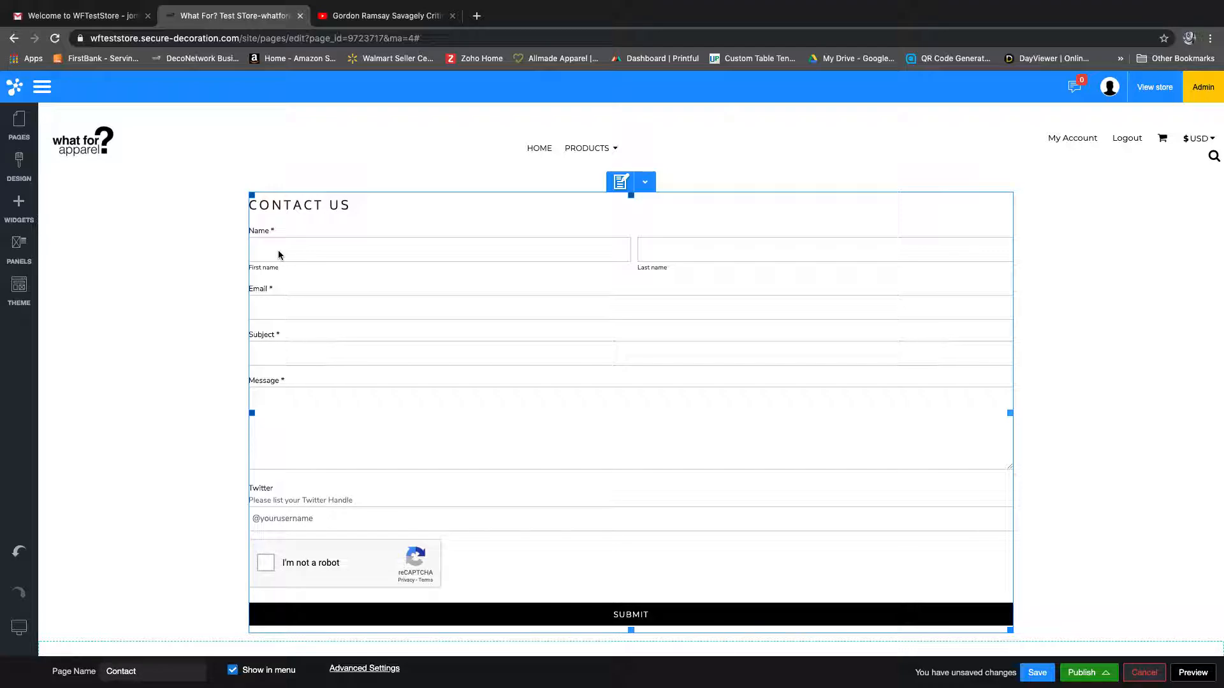
click(231, 260)
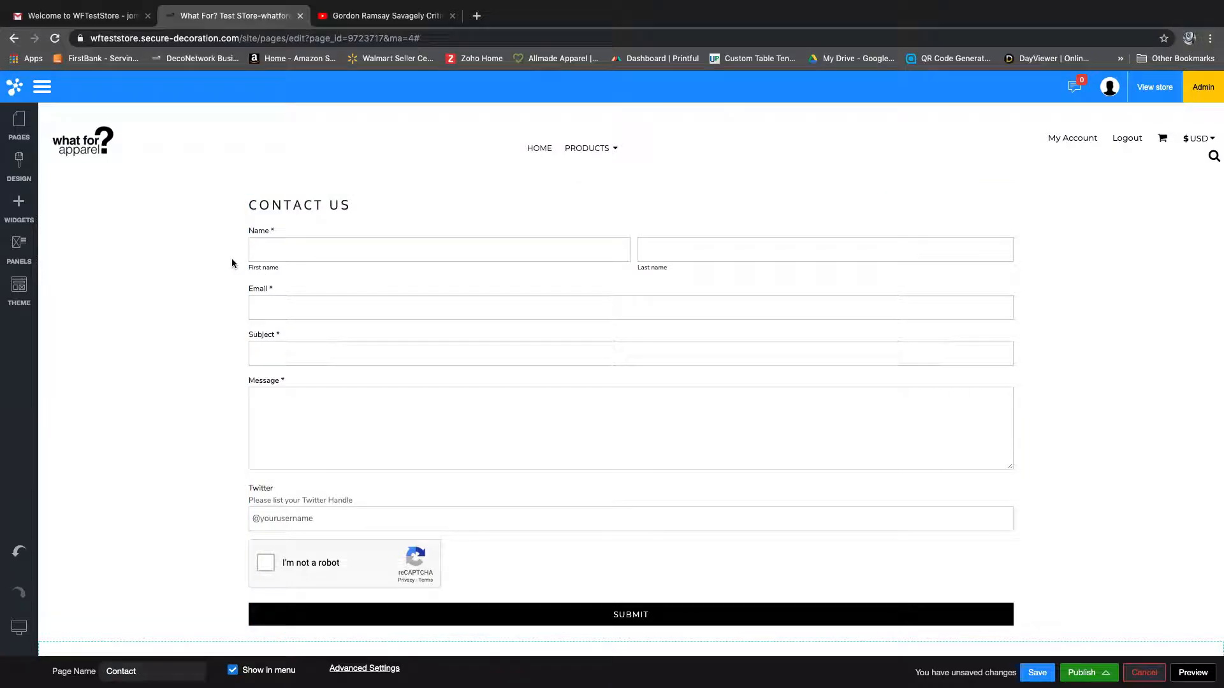
click(1036, 674)
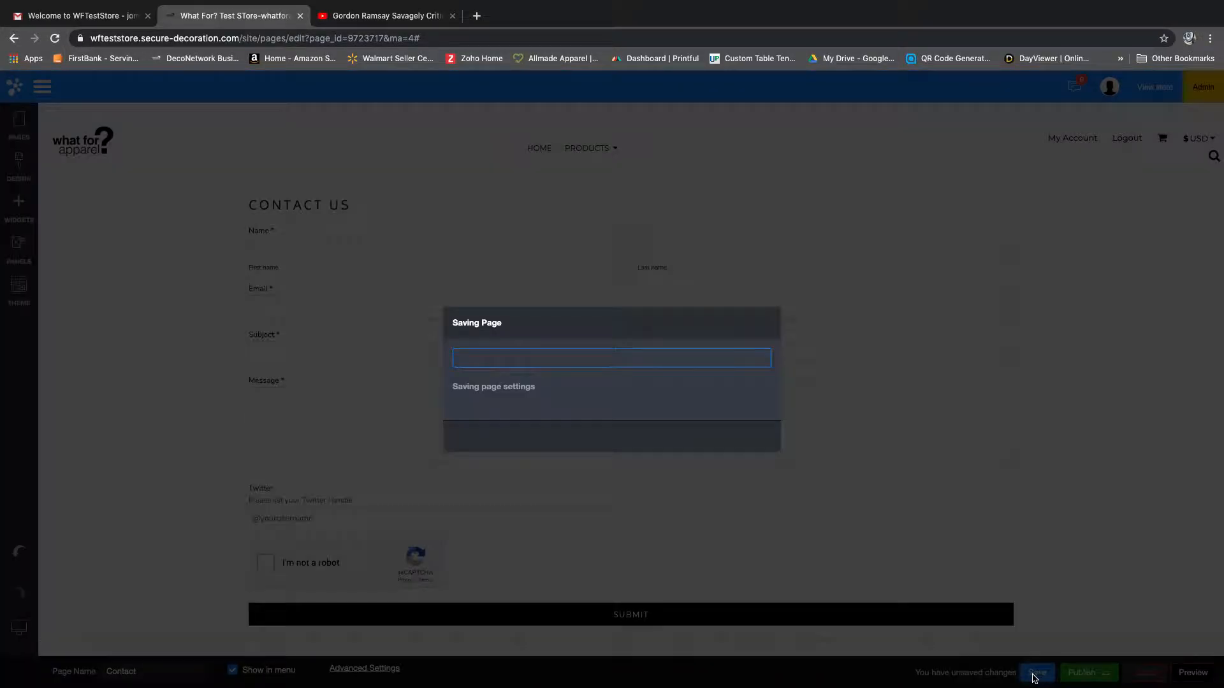
click(610, 442)
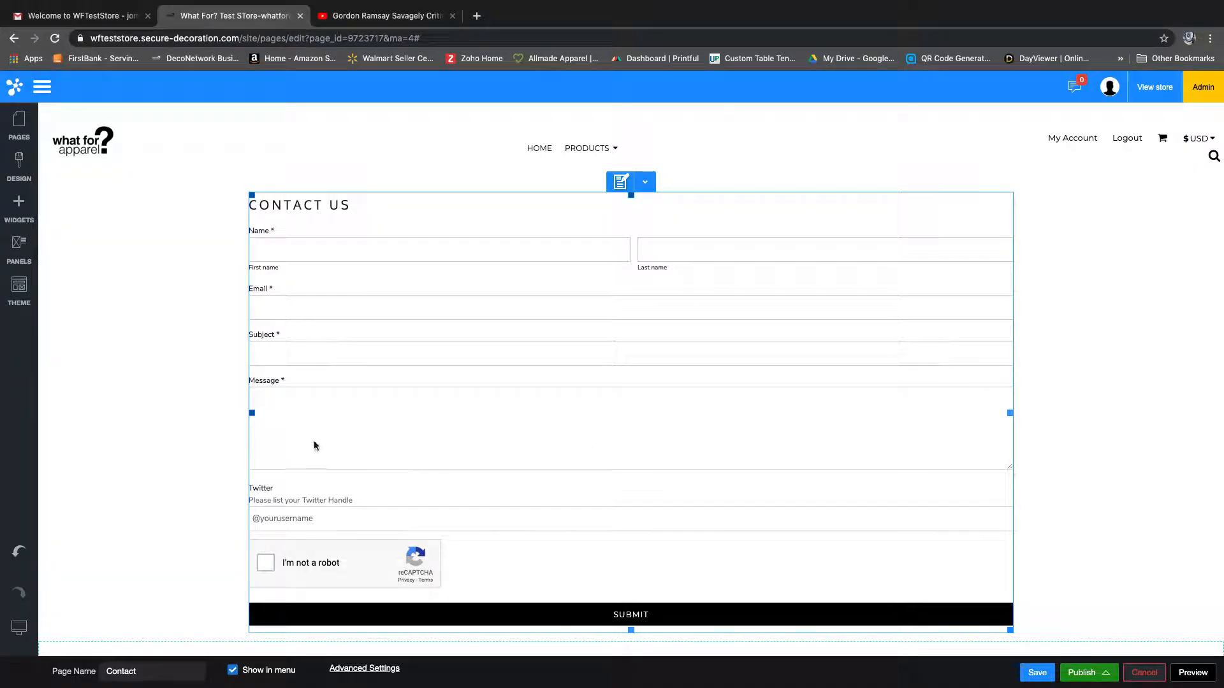
click(79, 327)
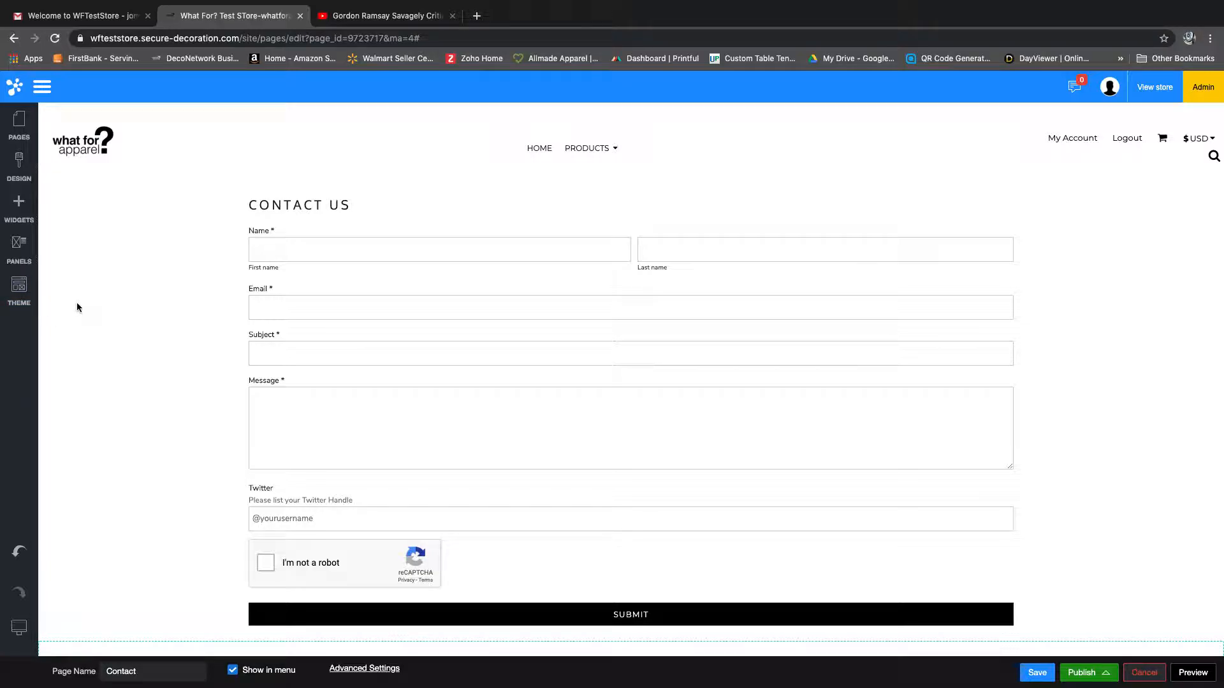
Browse the ready-made Promo Banners and Text Blocks panels available for the page.
click(20, 248)
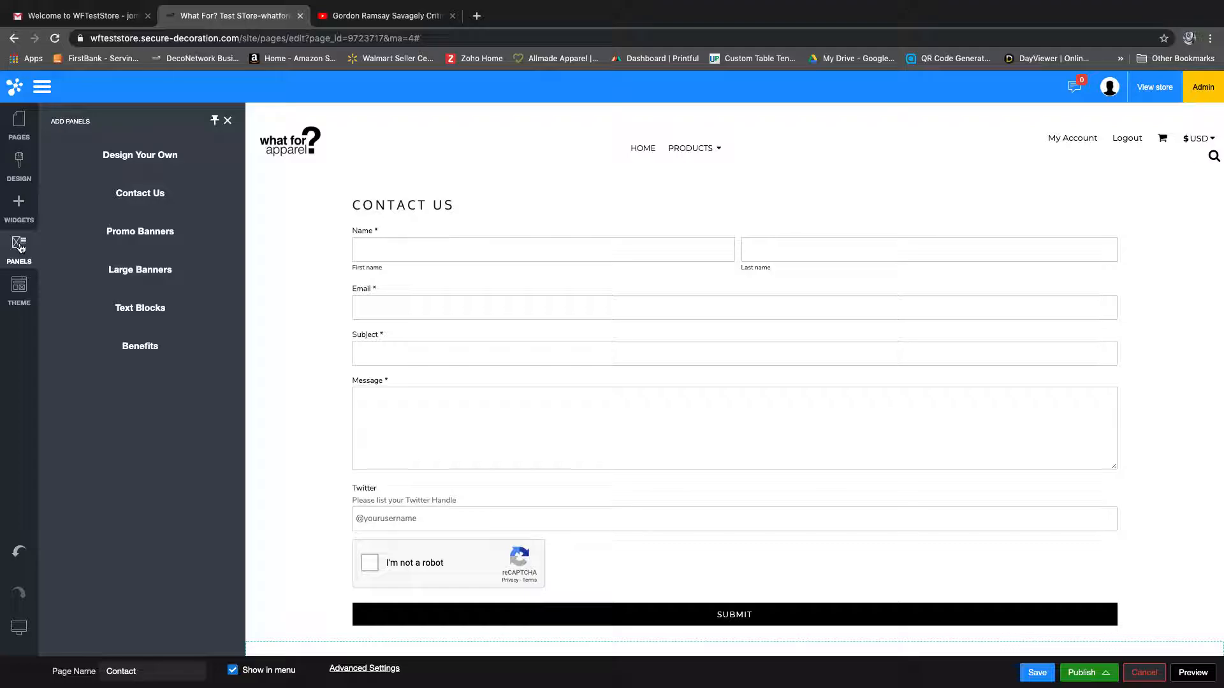
click(121, 236)
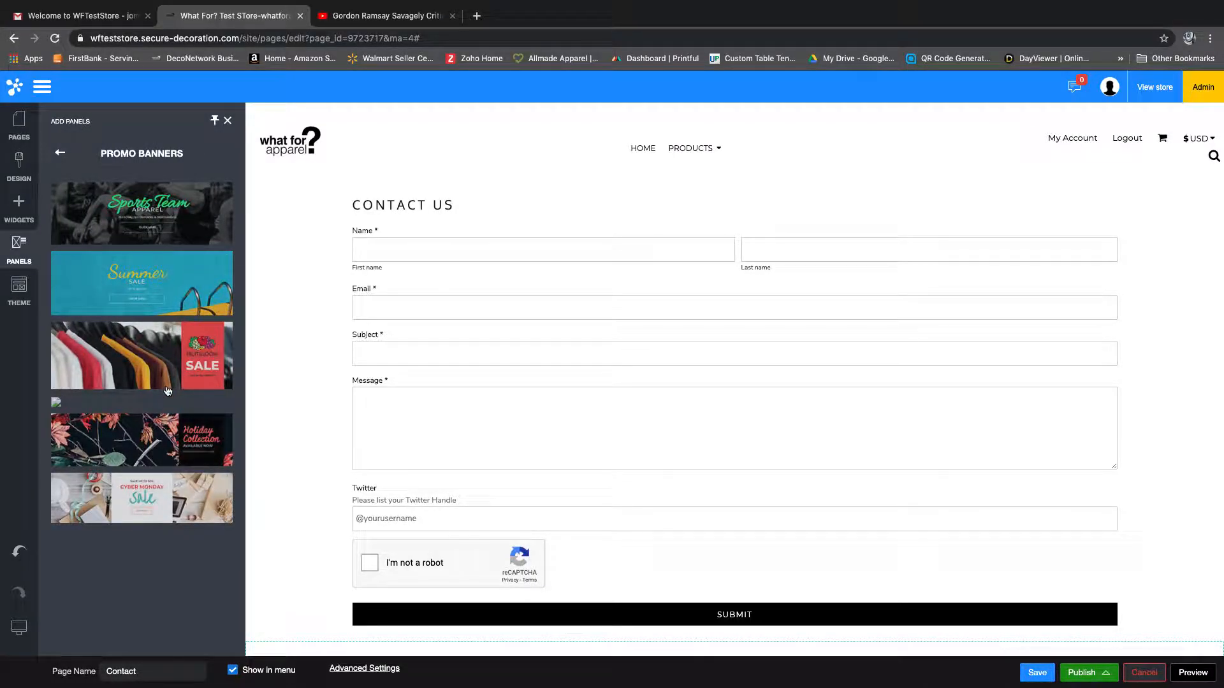
click(60, 153)
click(145, 311)
scroll(121, 261, down, 5)
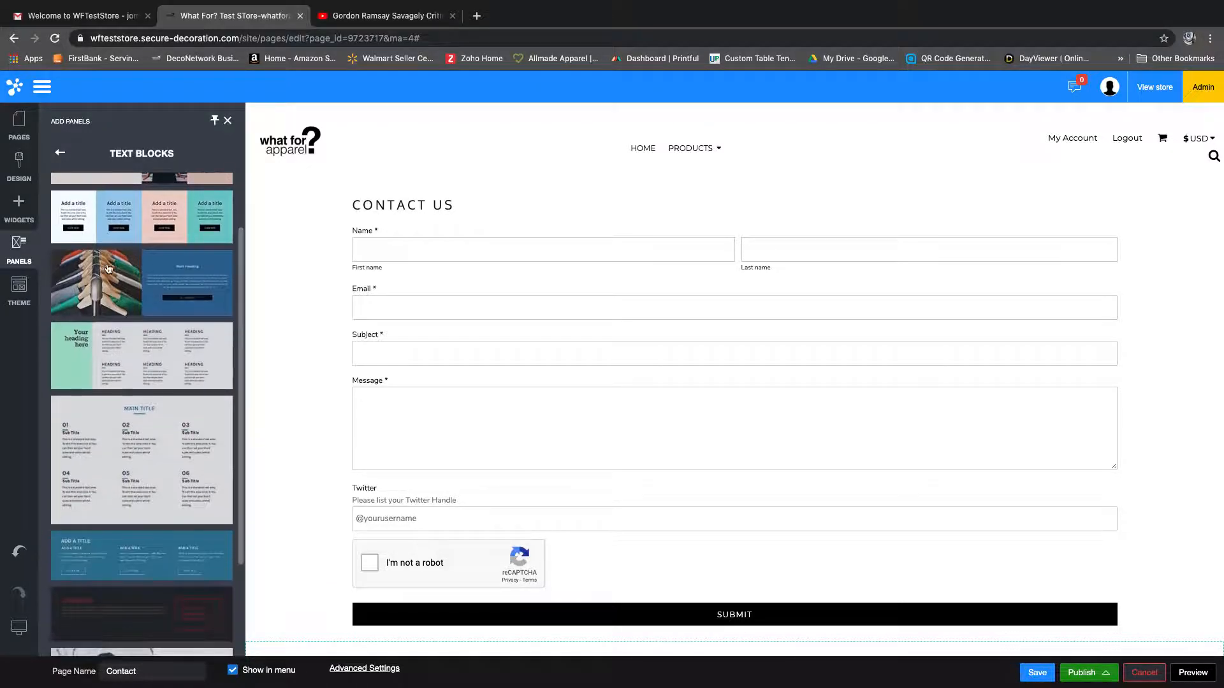
scroll(108, 268, down, 5)
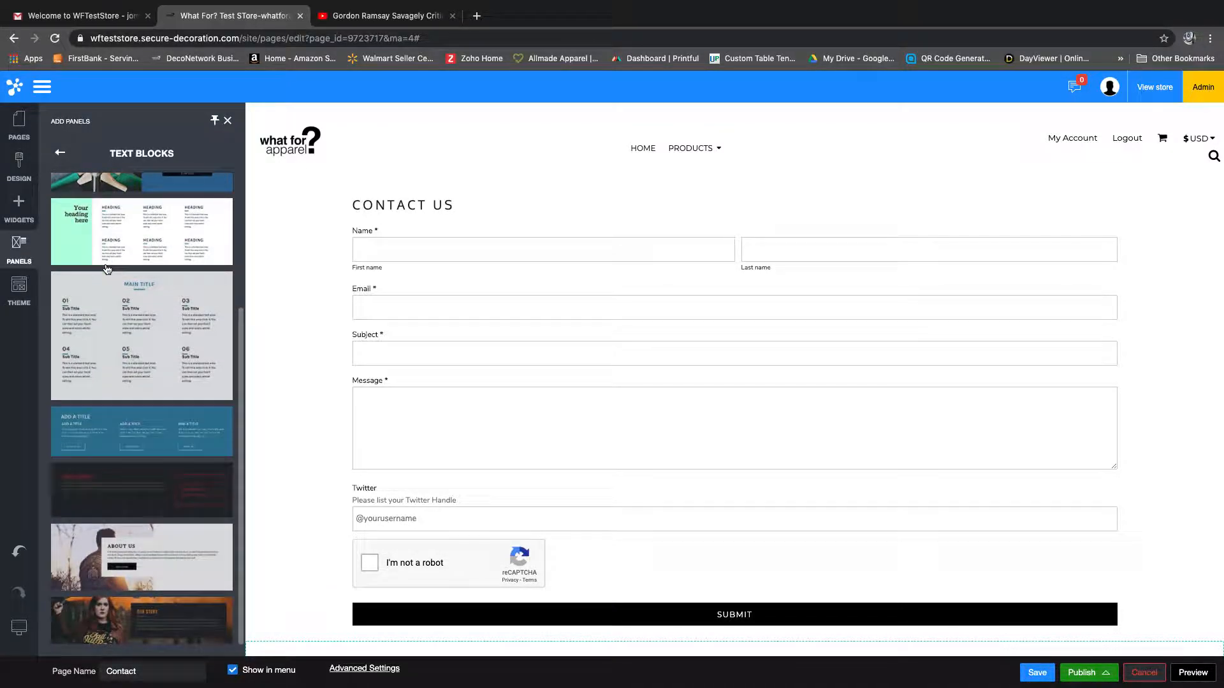
scroll(82, 296, up, 5)
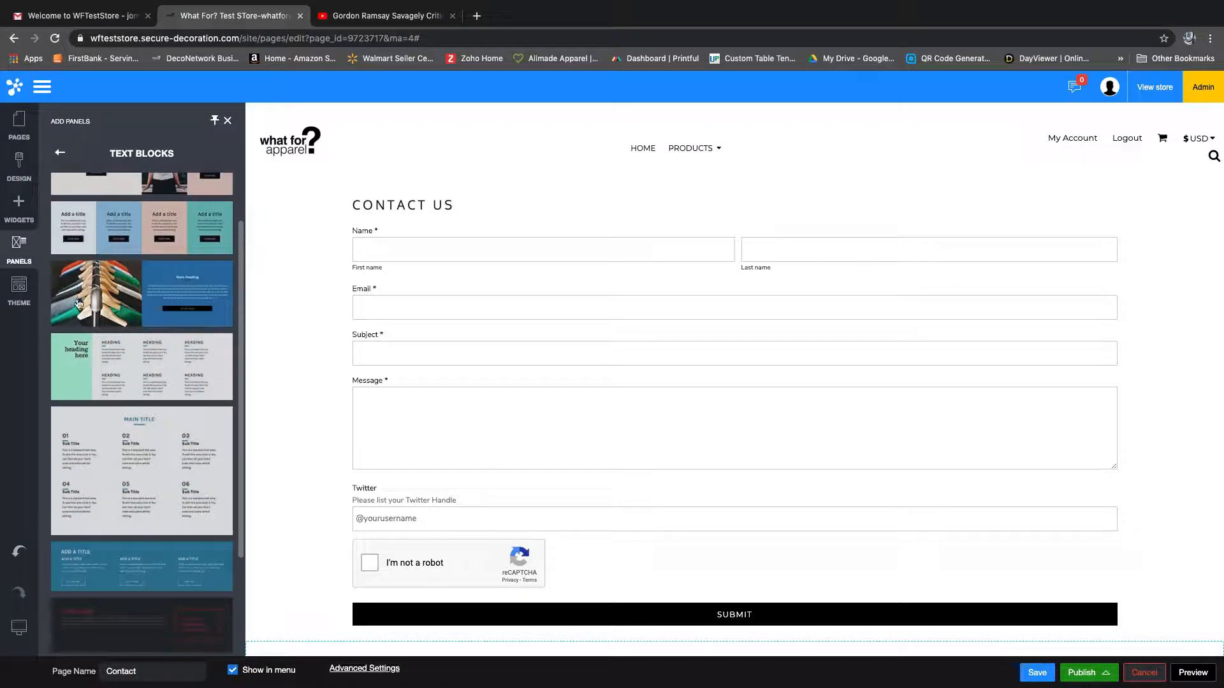
scroll(79, 302, up, 1)
click(60, 154)
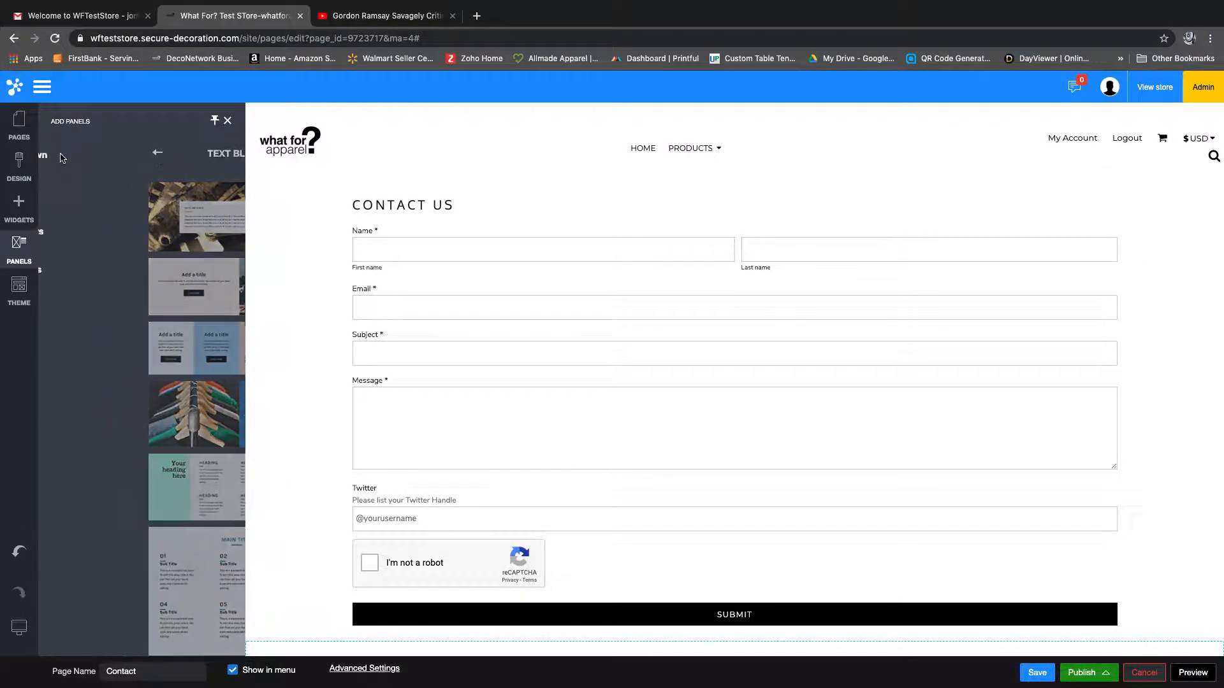
Insert the Contact Us panel with the "MADE" mural photo and Get in Touch form above the existing contact form.
click(137, 194)
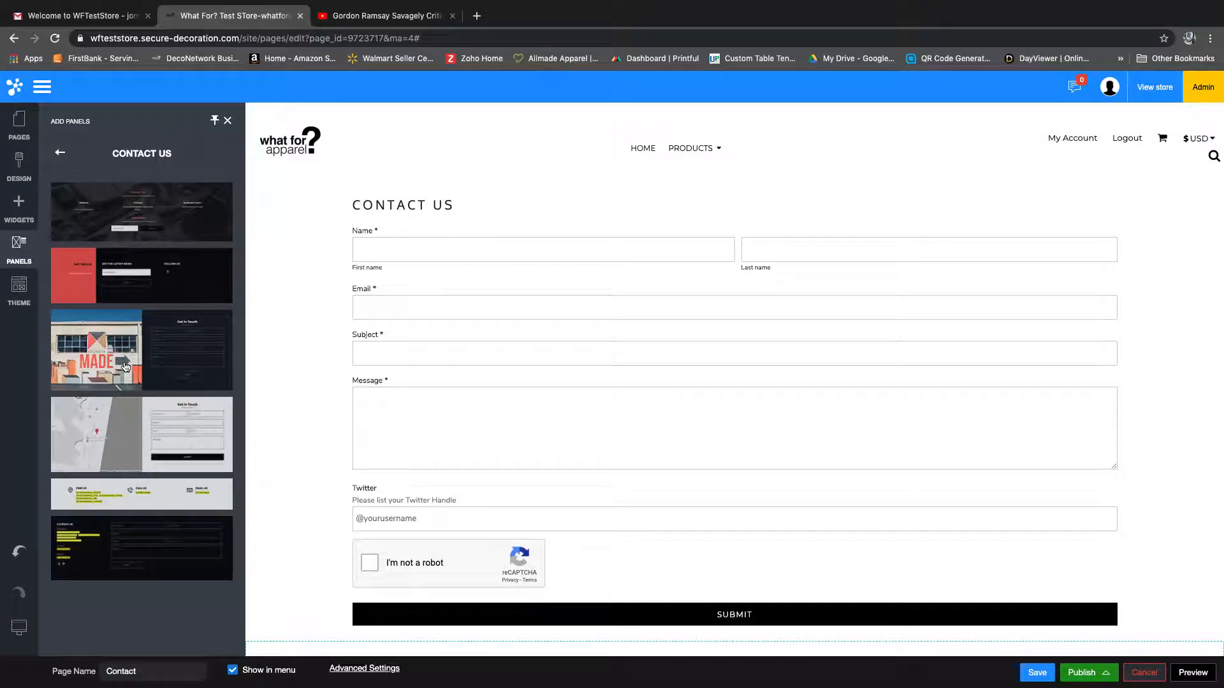
drag(119, 360, 491, 190)
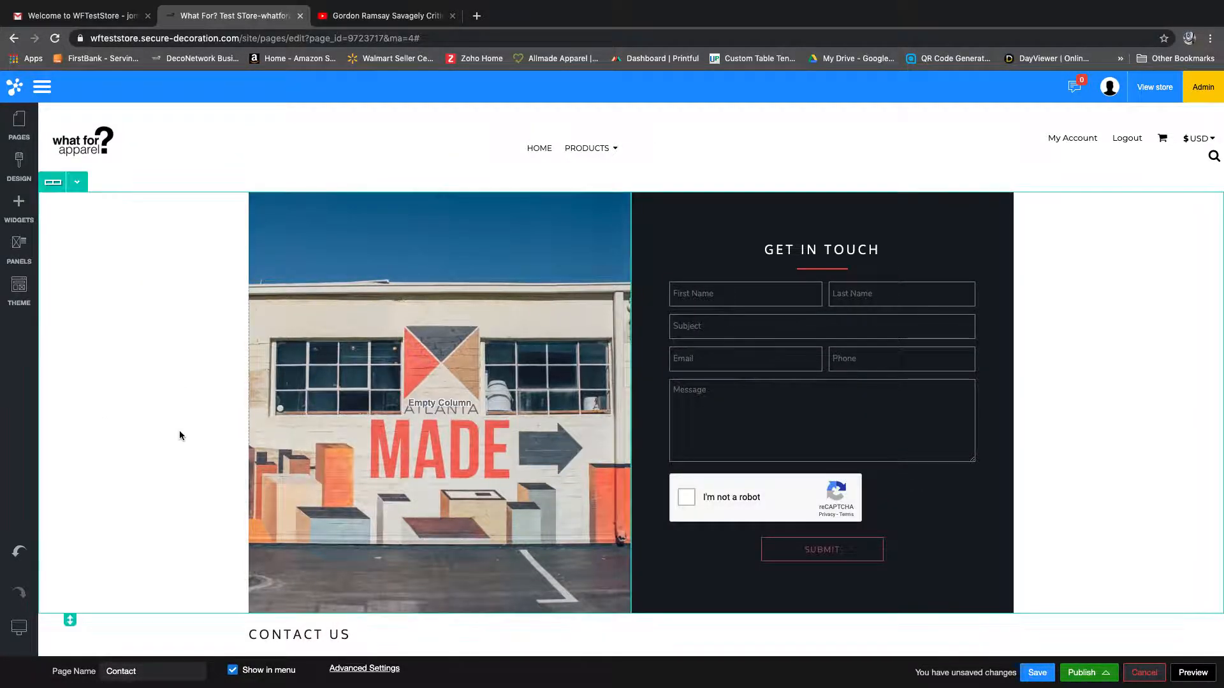
scroll(182, 430, down, 2)
scroll(182, 434, up, 2)
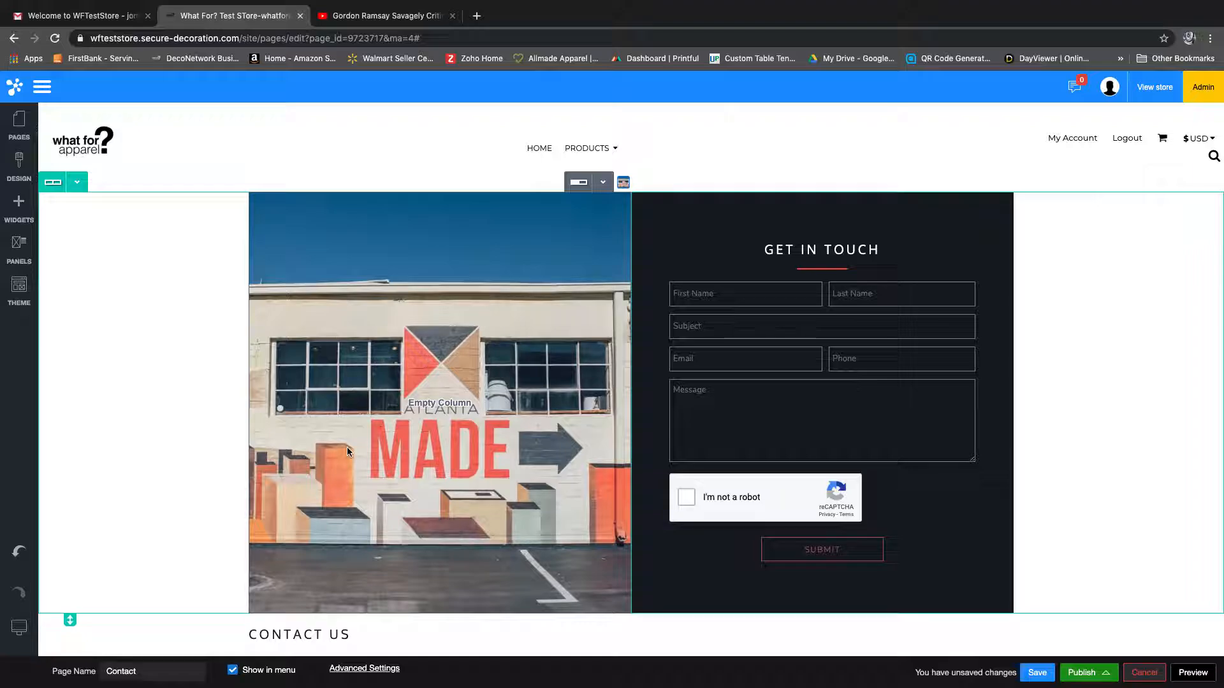
Replace the panel's mural photo with the New York crosswalk street picture, found by searching the web for "New York".
click(623, 183)
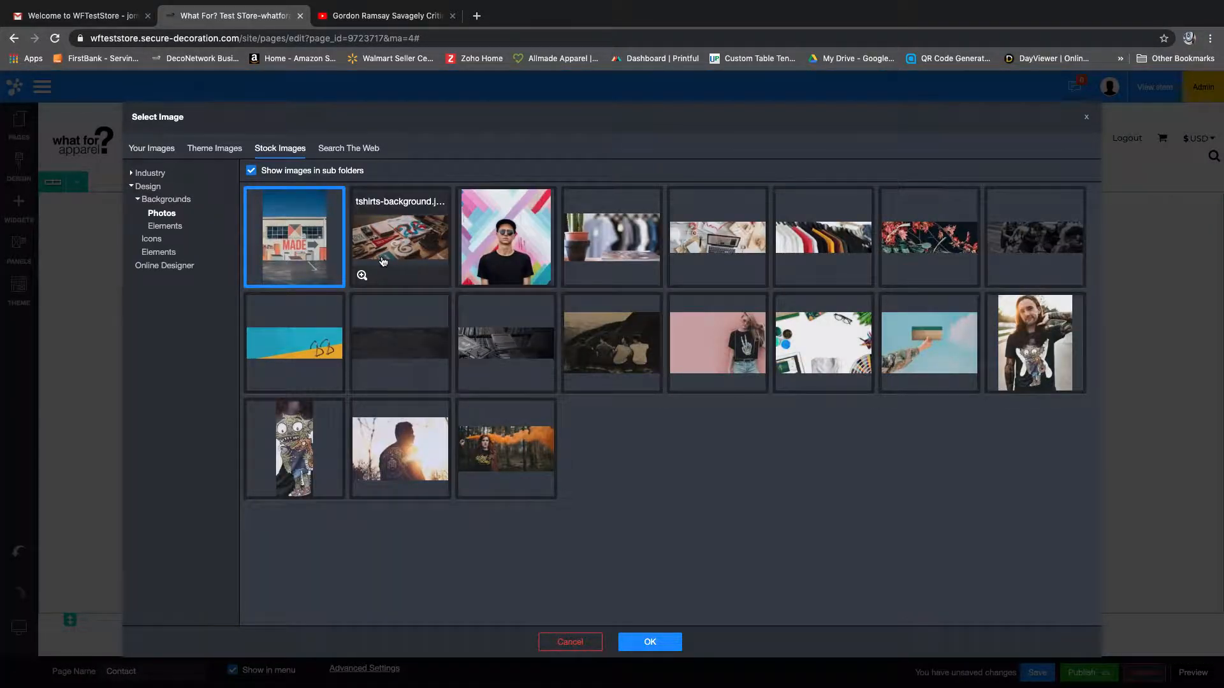
click(341, 150)
click(318, 185)
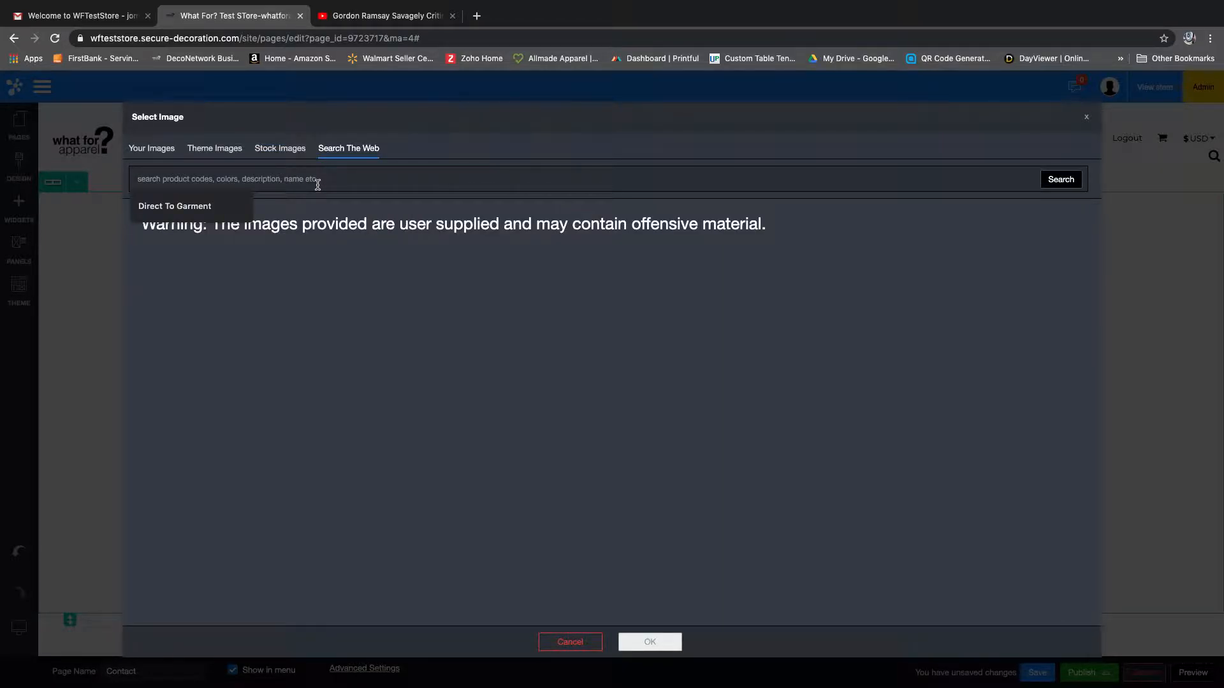
text(New York)
key(Return)
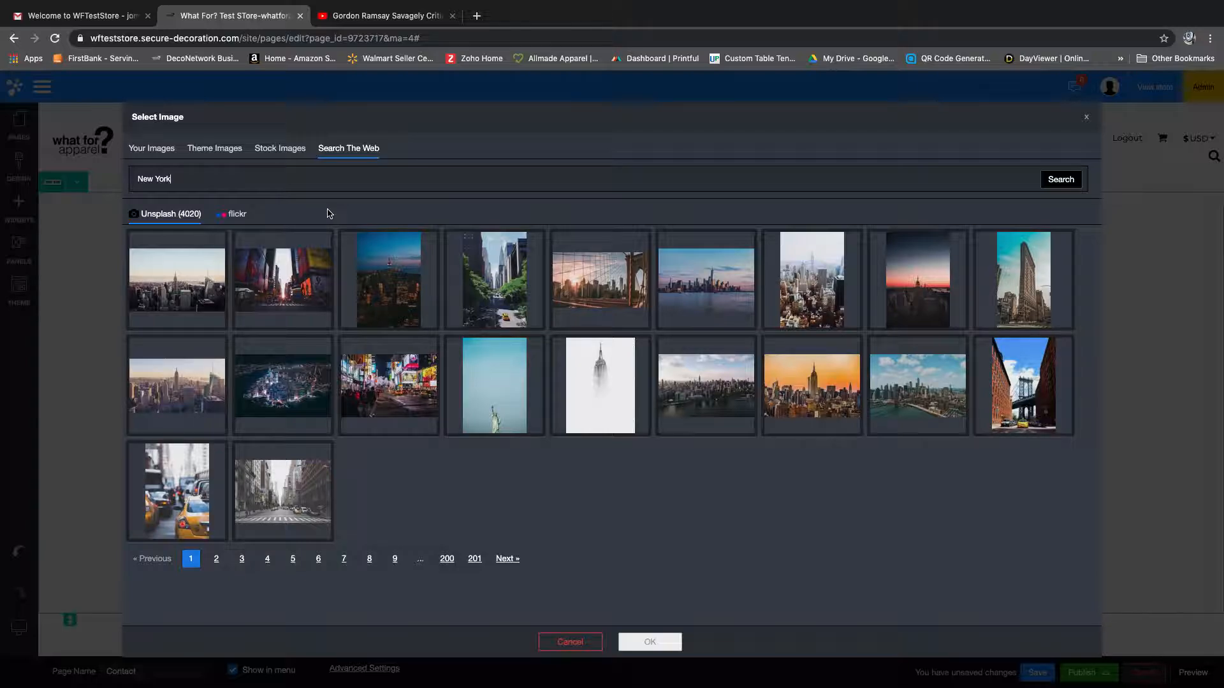
mouse_move(322, 244)
mouse_move(365, 321)
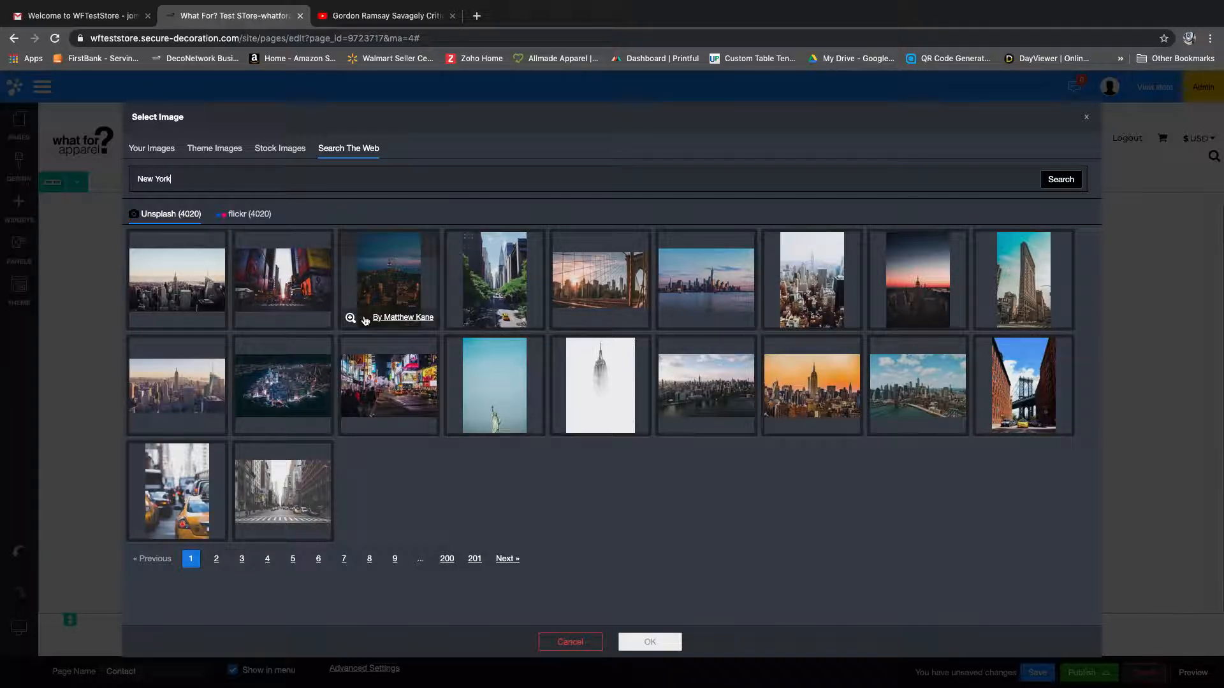
click(286, 486)
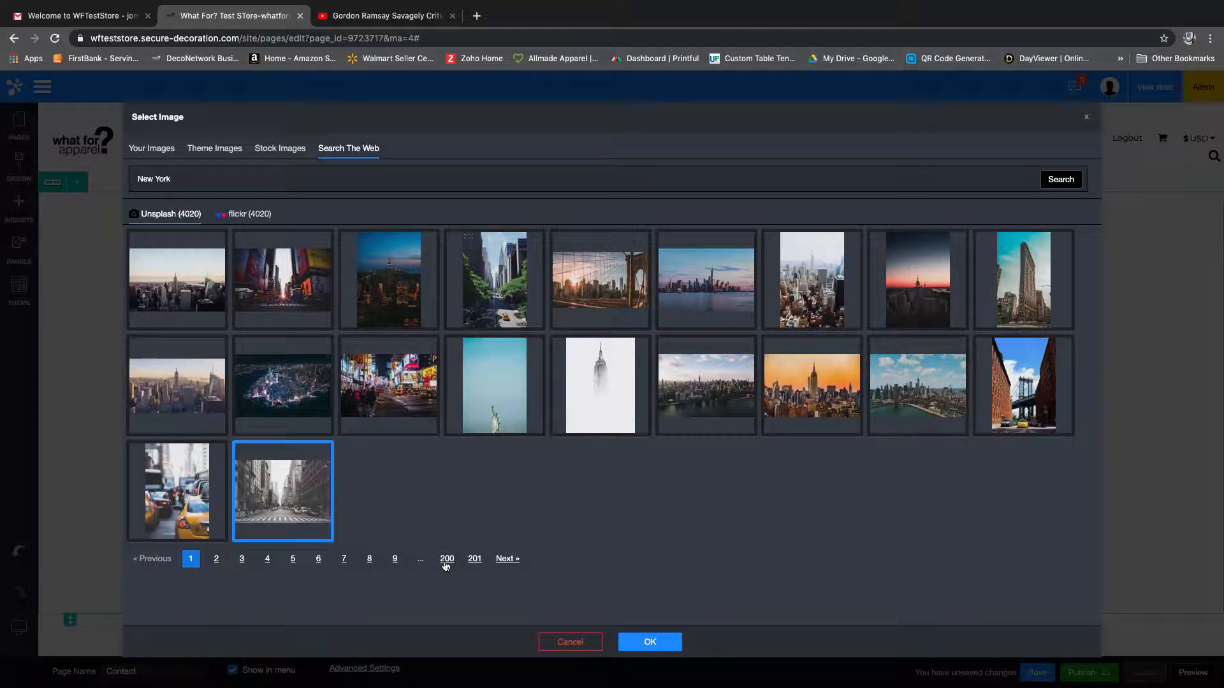
click(662, 643)
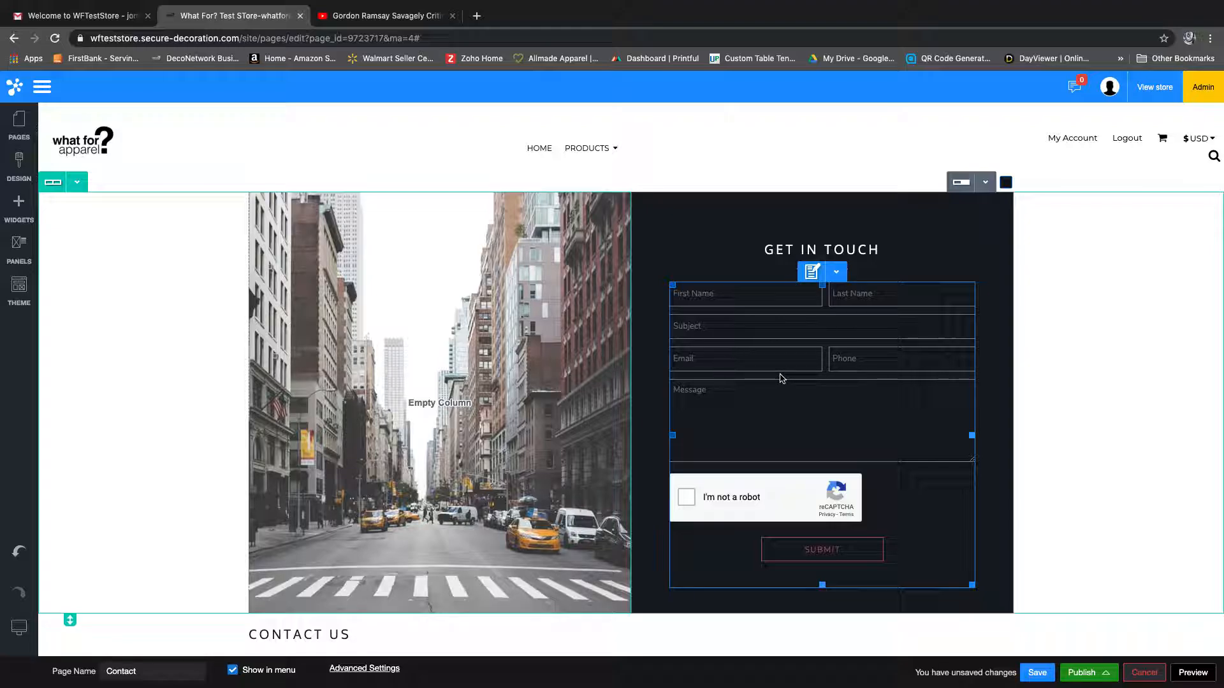
Examine the Get in Touch form's settings, its list of fields and the field types that can be added.
click(835, 271)
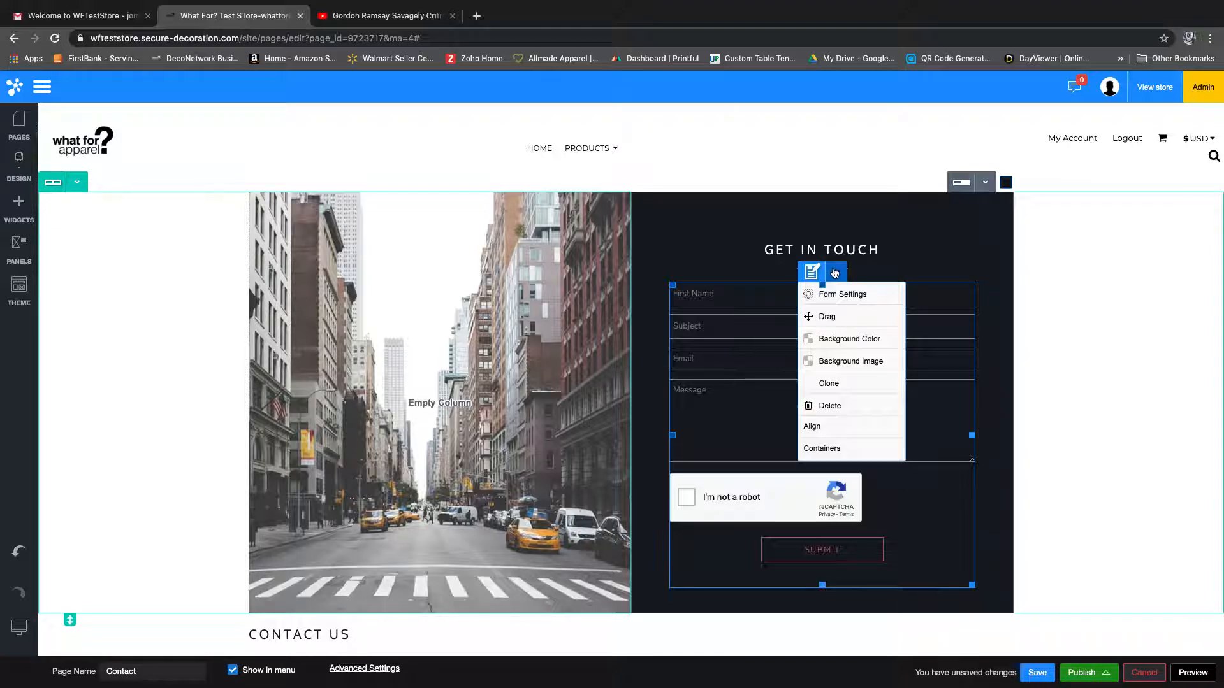
click(840, 296)
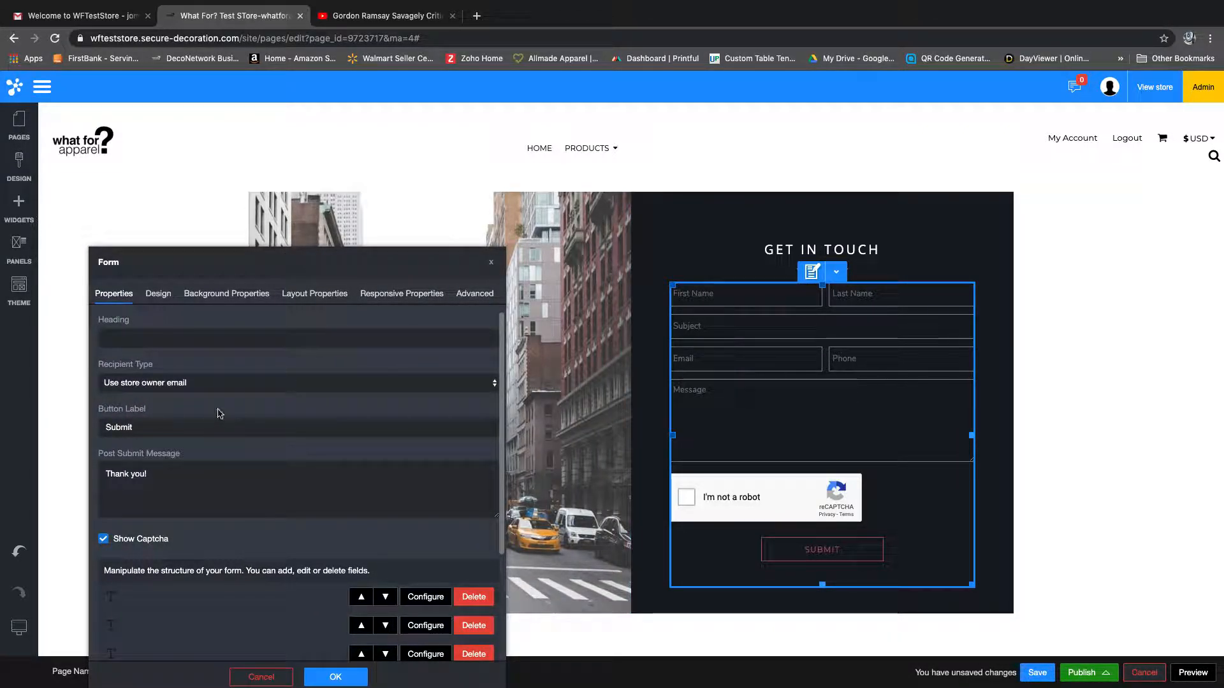
scroll(191, 447, down, 3)
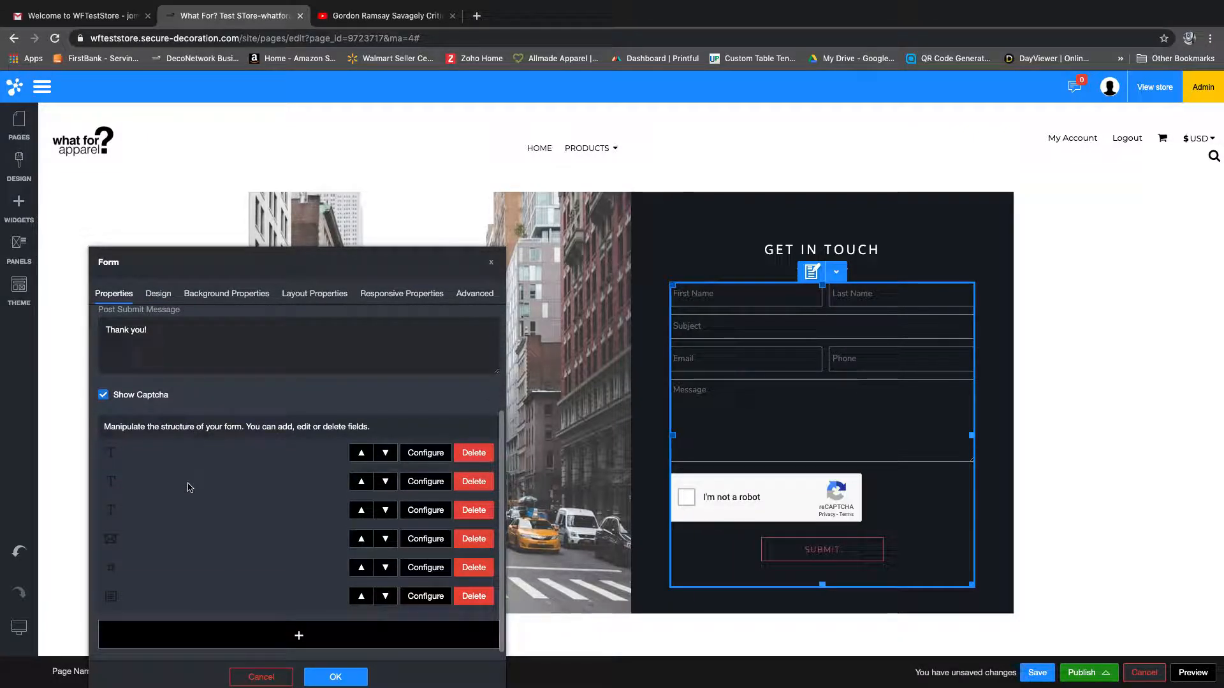
scroll(134, 469, up, 1)
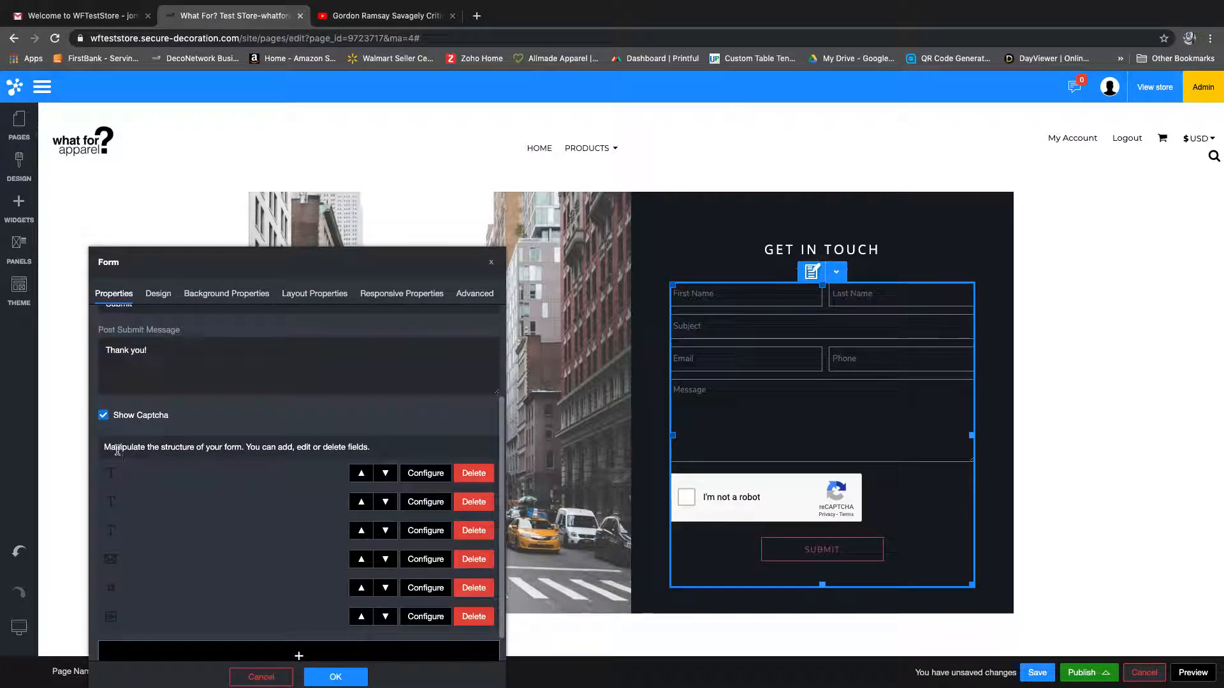
scroll(121, 456, down, 1)
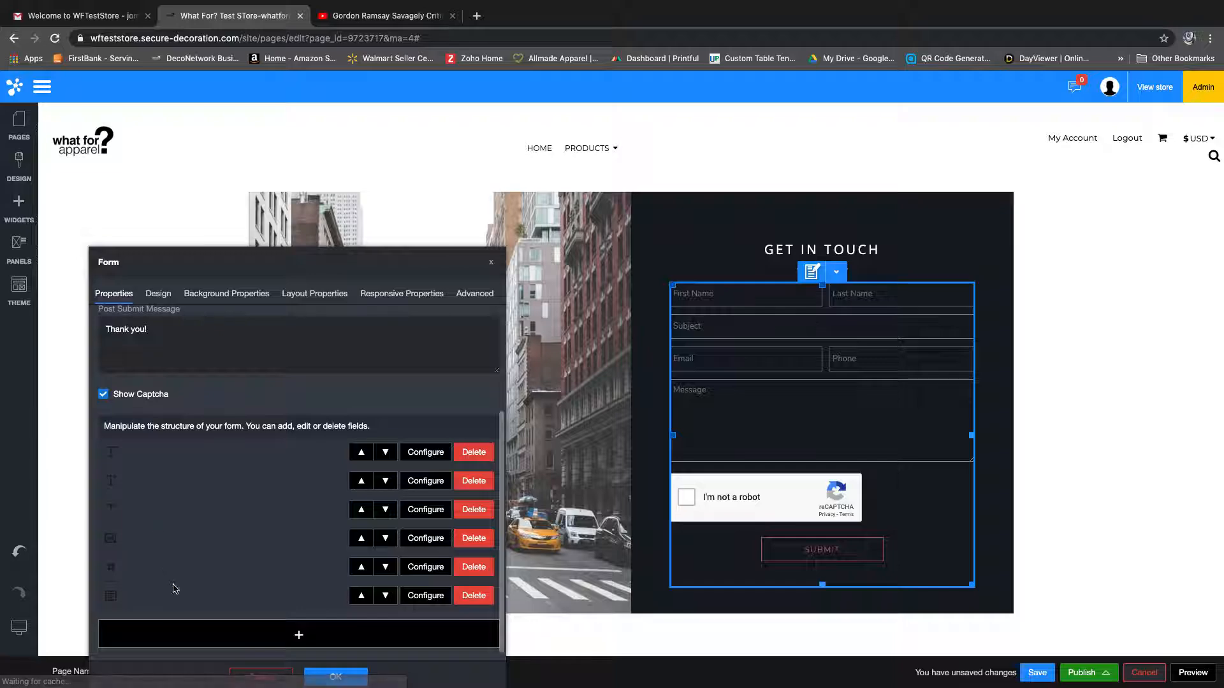
click(266, 635)
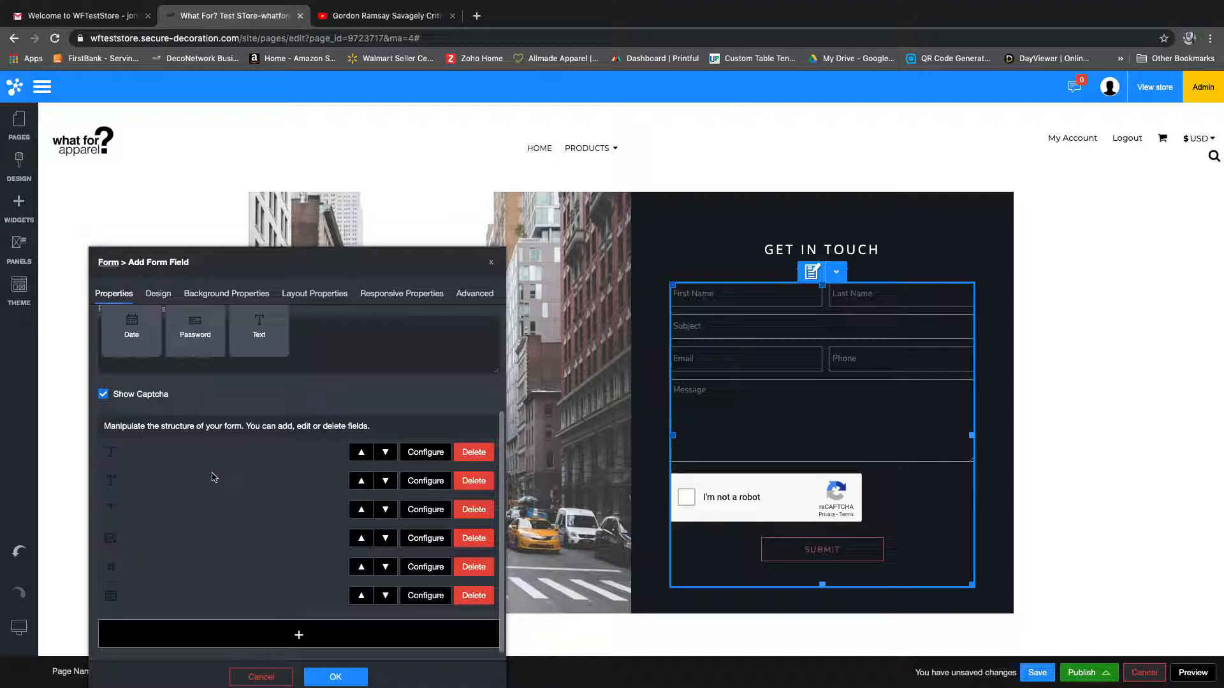
scroll(261, 464, up, 3)
scroll(261, 463, down, 3)
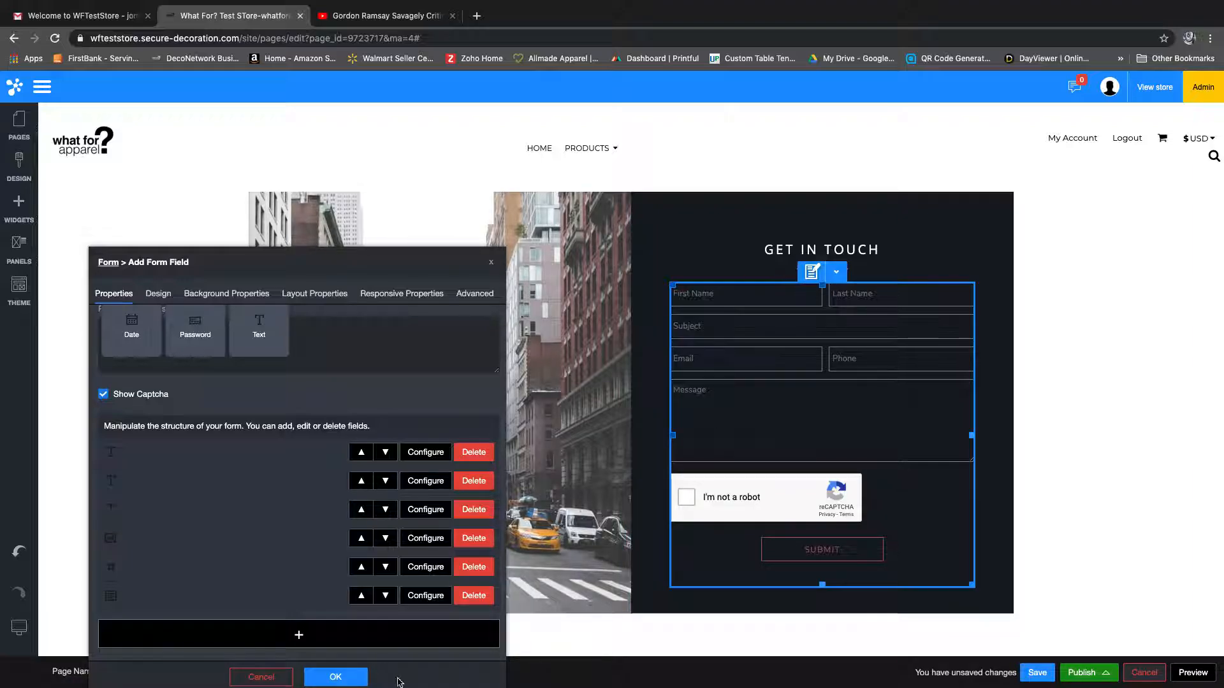
click(334, 679)
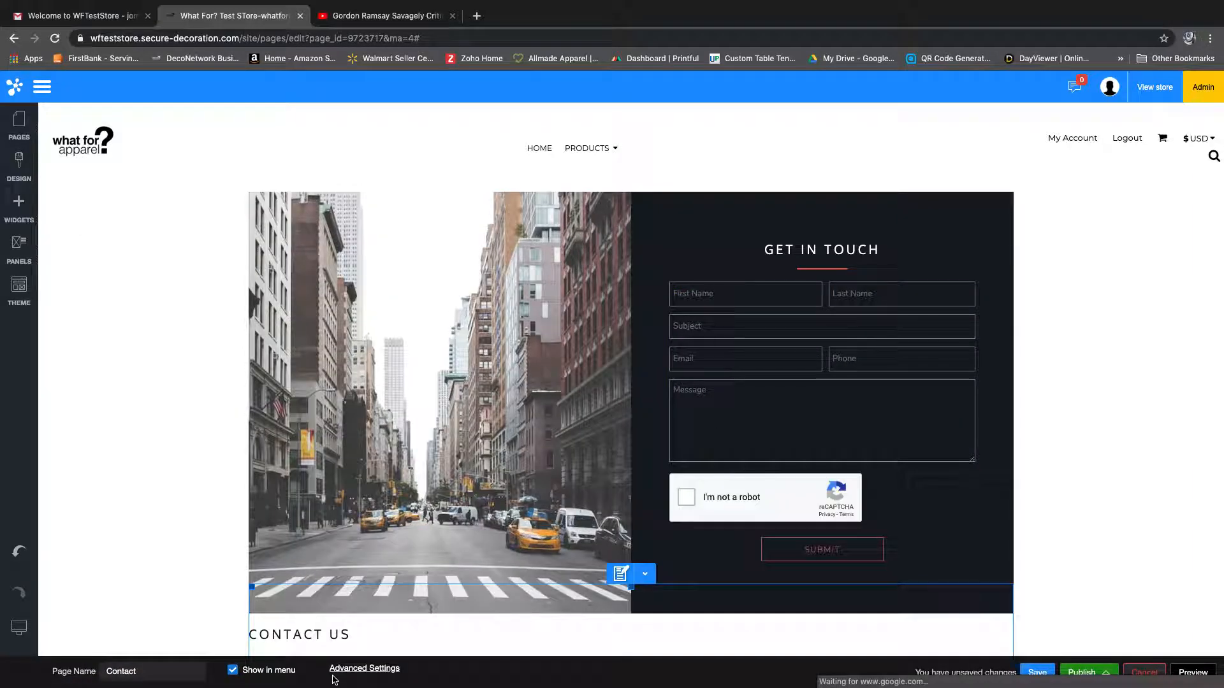
Delete the column holding the New York street photo from the Get in Touch panel.
scroll(510, 346, down, 3)
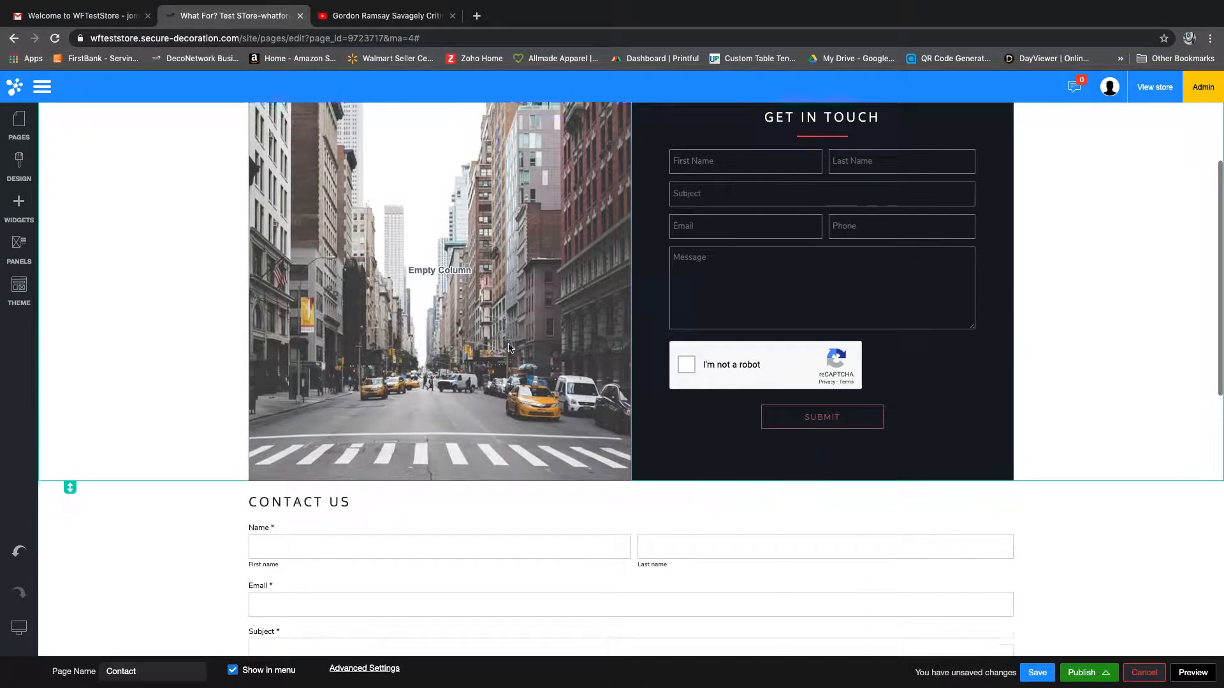
scroll(511, 342, down, 5)
scroll(515, 338, up, 3)
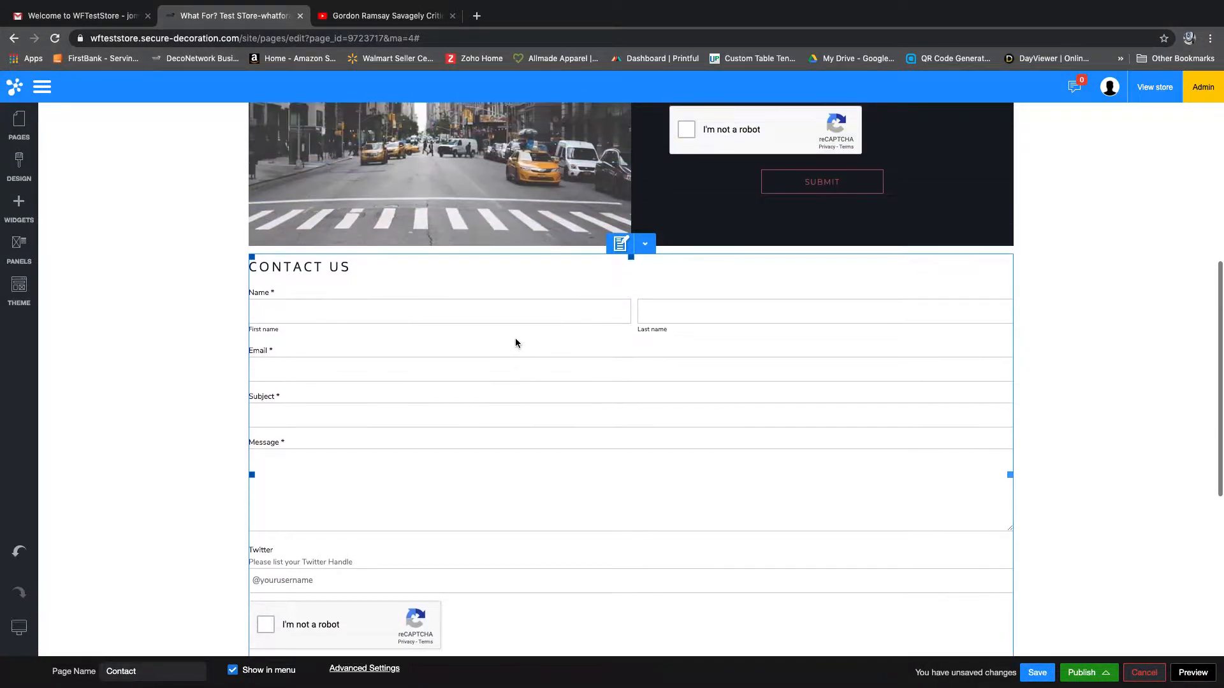
scroll(515, 342, up, 5)
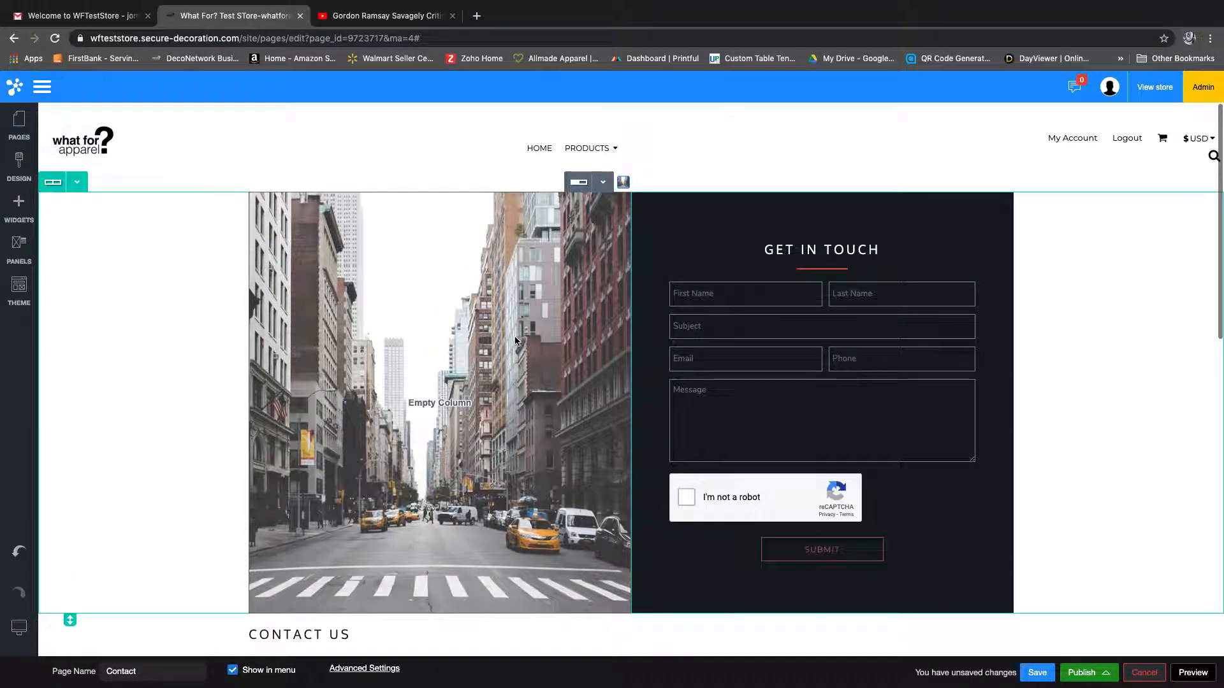
click(604, 184)
click(607, 250)
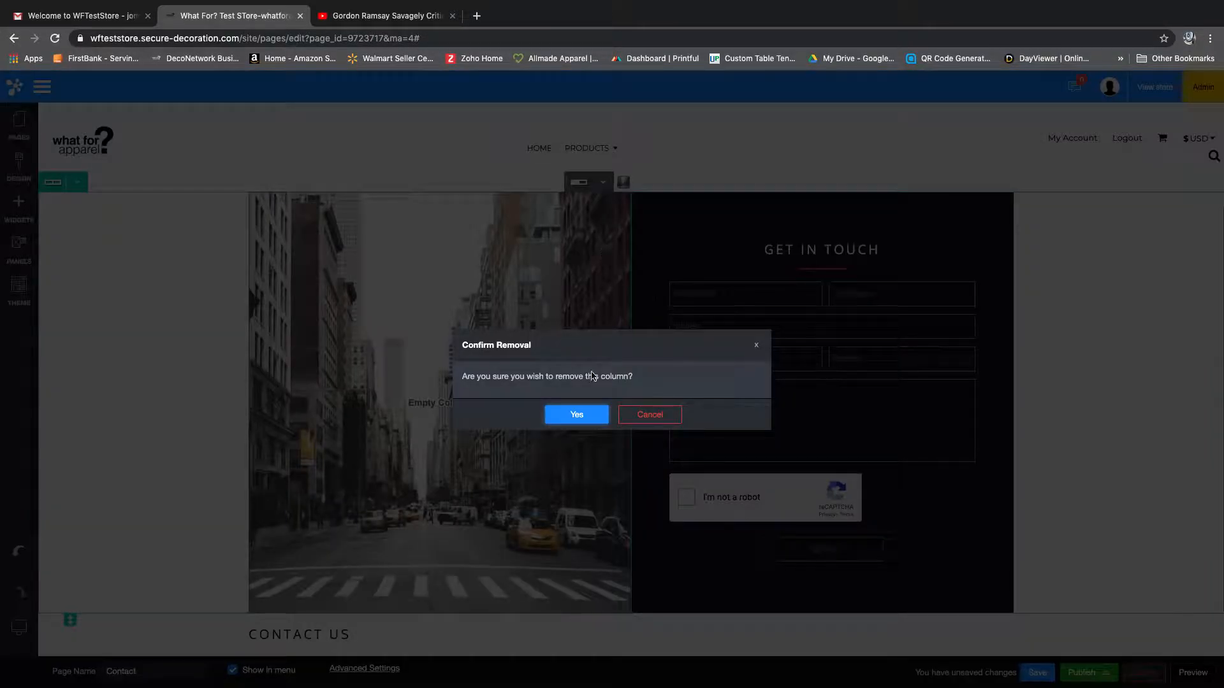
click(581, 414)
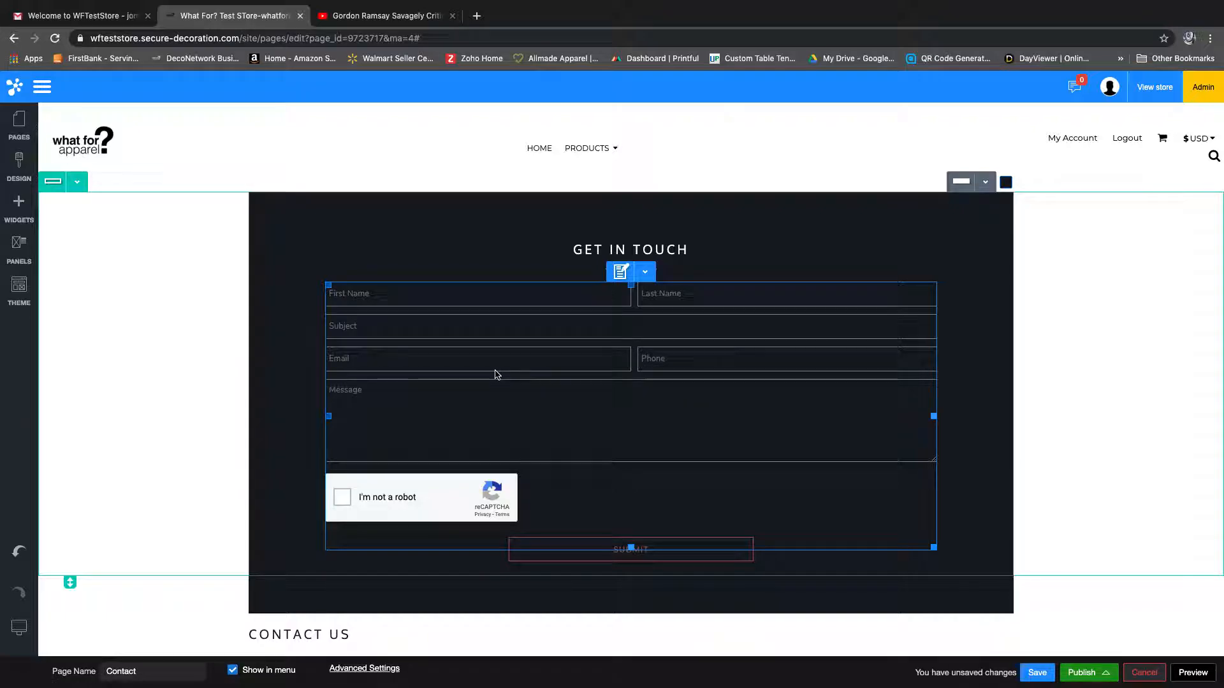
Try to delete the remaining column that holds the Get in Touch form.
click(985, 182)
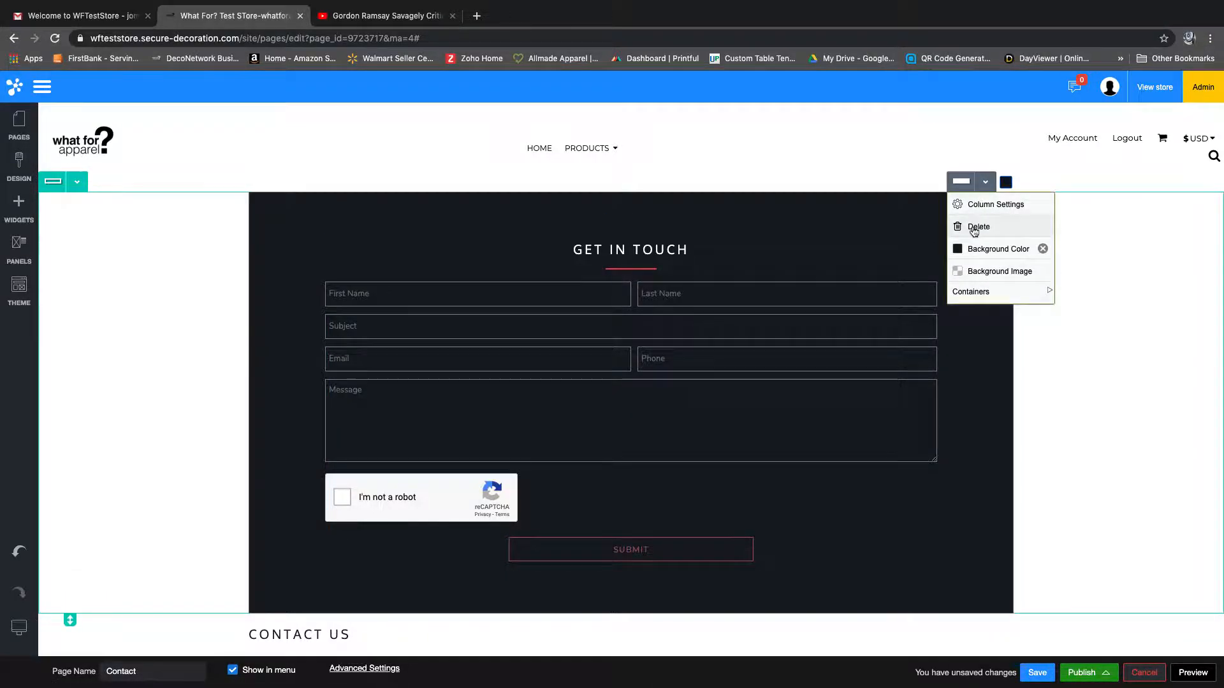
click(973, 226)
click(613, 415)
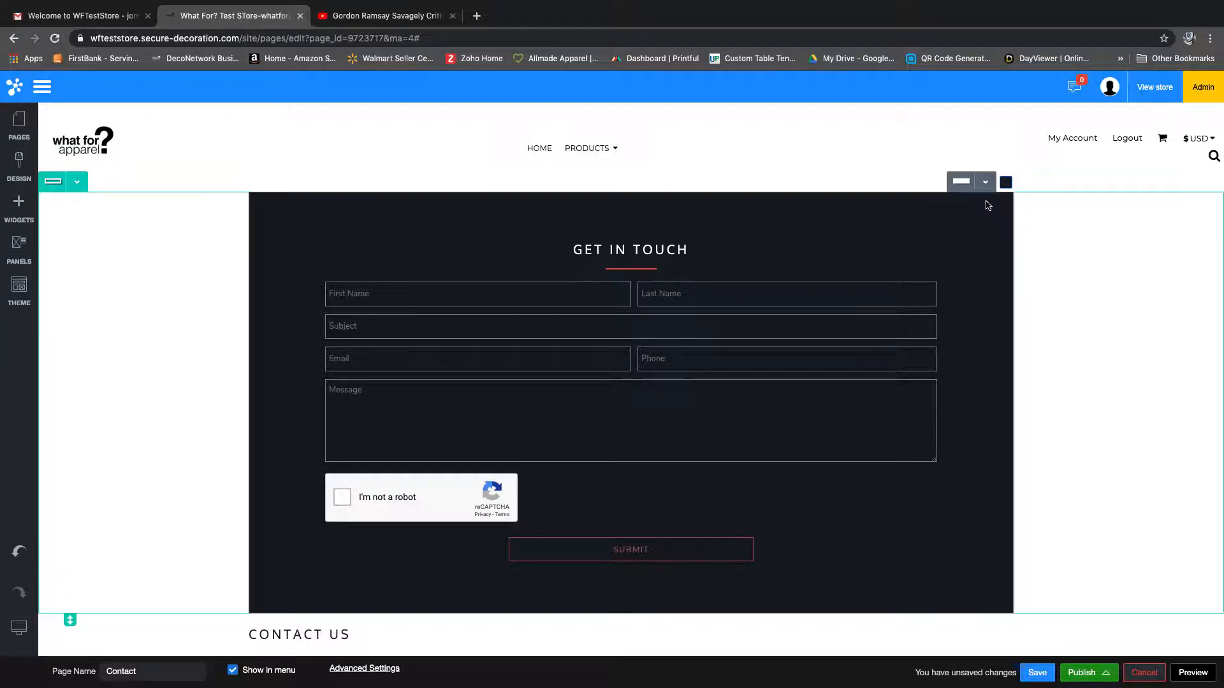
Delete the entire row that holds the Get in Touch form above the Contact Us form.
click(986, 183)
click(985, 227)
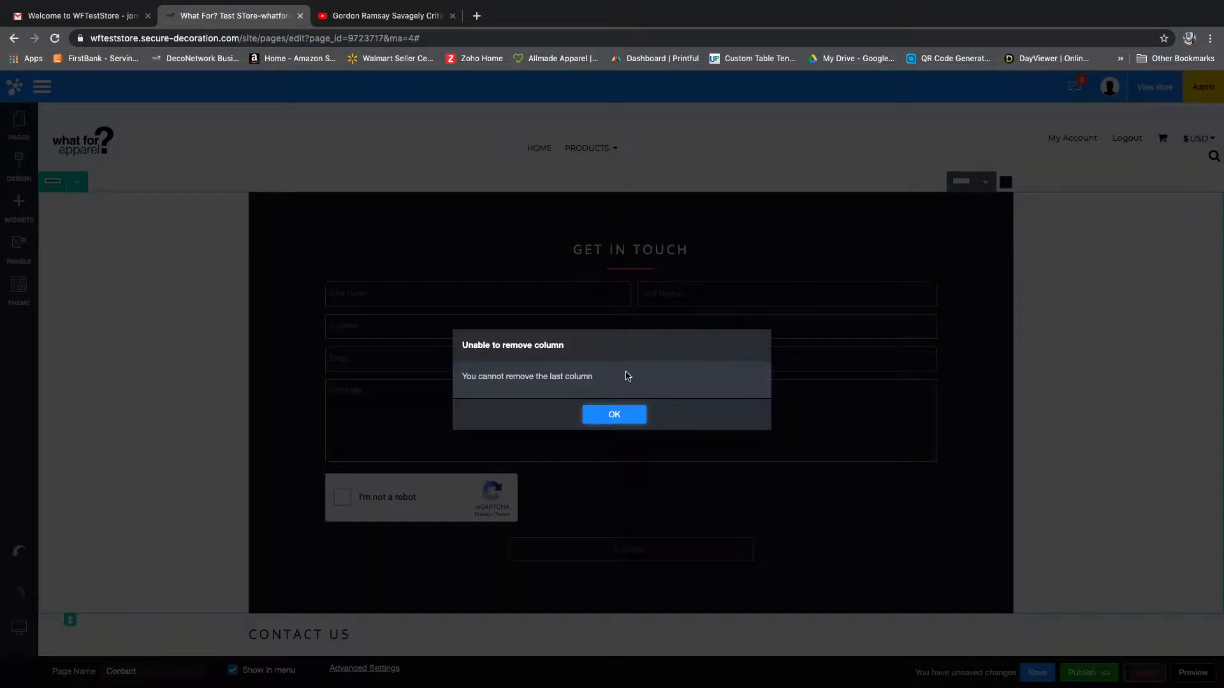
click(614, 415)
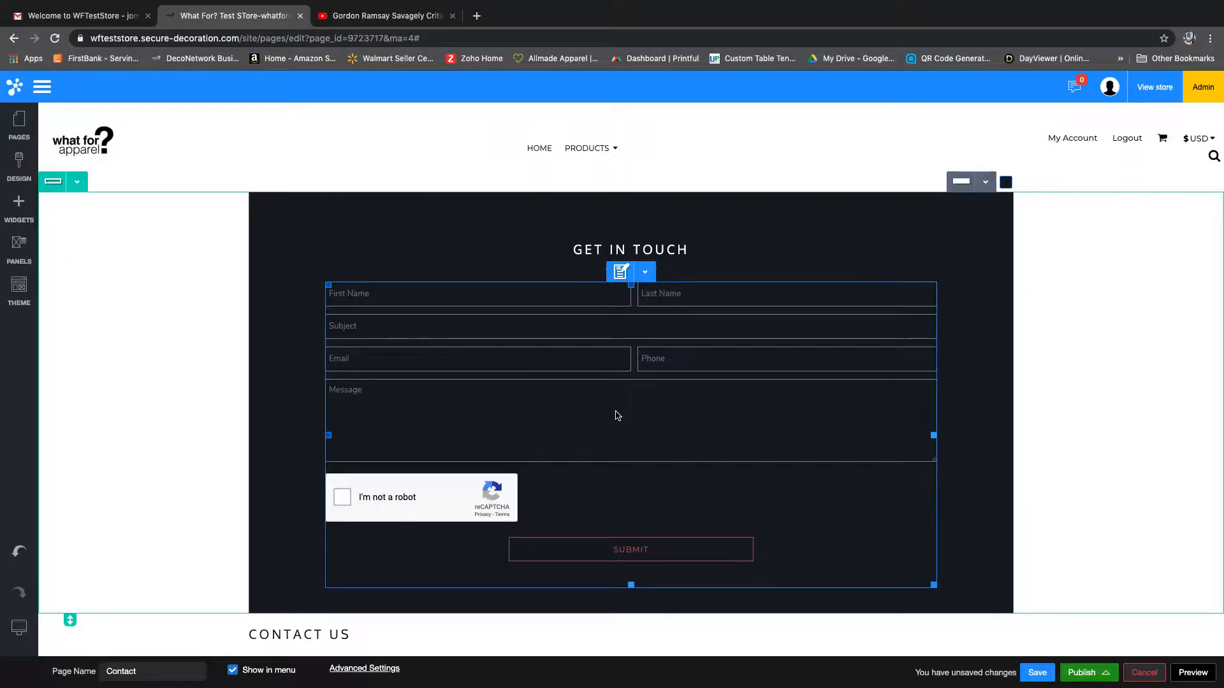
click(77, 184)
click(70, 316)
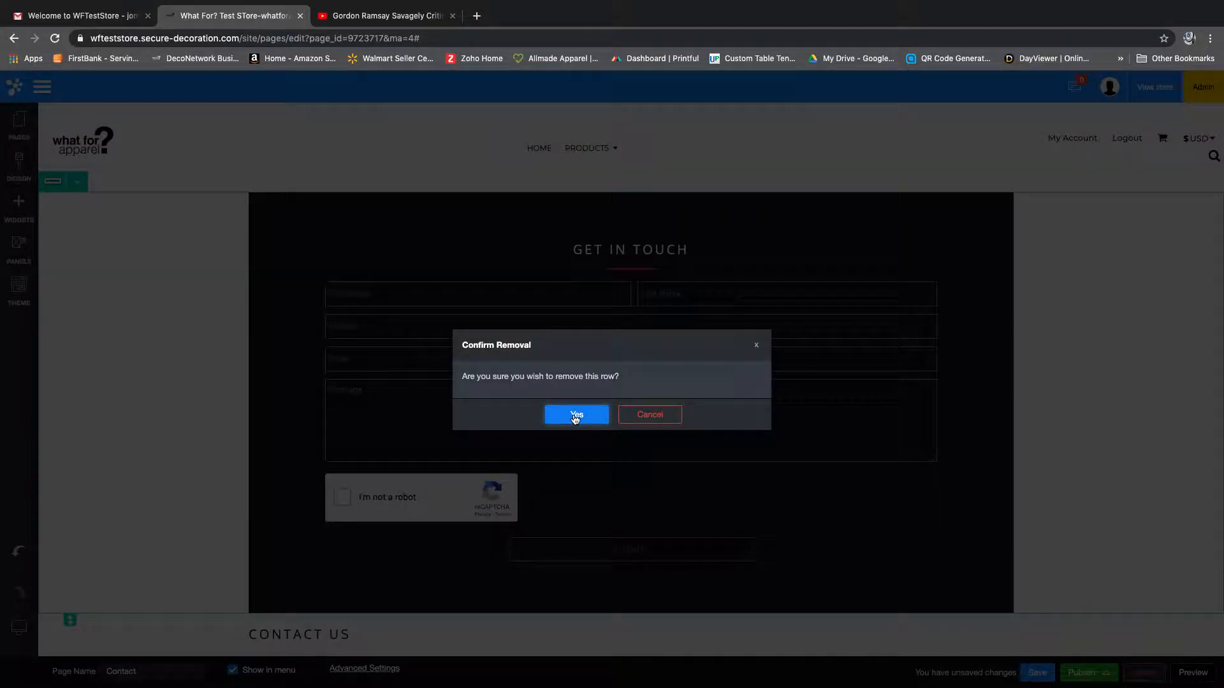
click(574, 416)
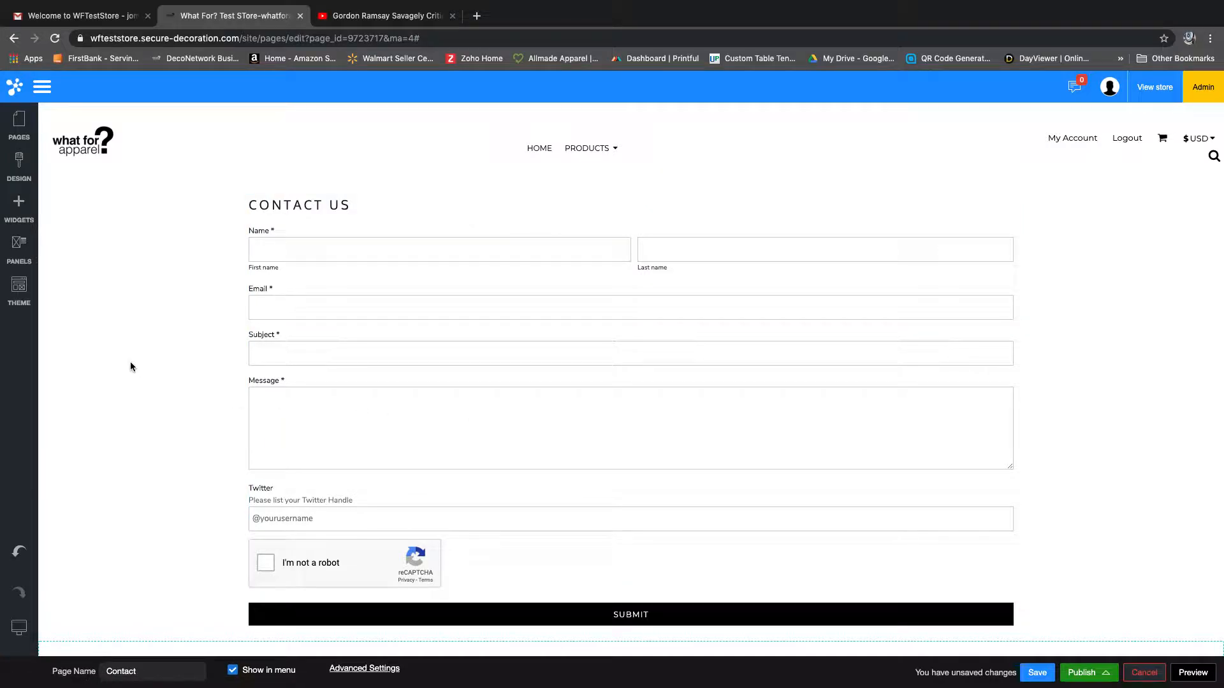
Insert an image widget above the Contact Us form, using the first skyline picture from the web search for "New York".
click(19, 207)
scroll(117, 239, down, 4)
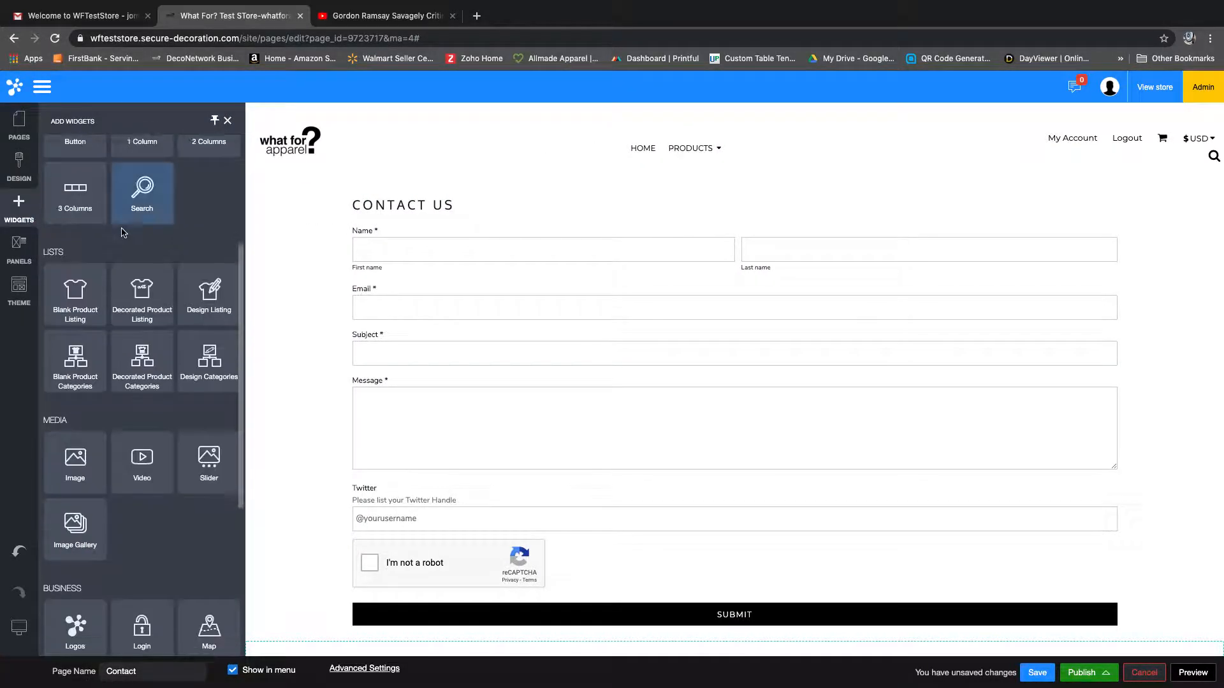
drag(70, 432, 351, 193)
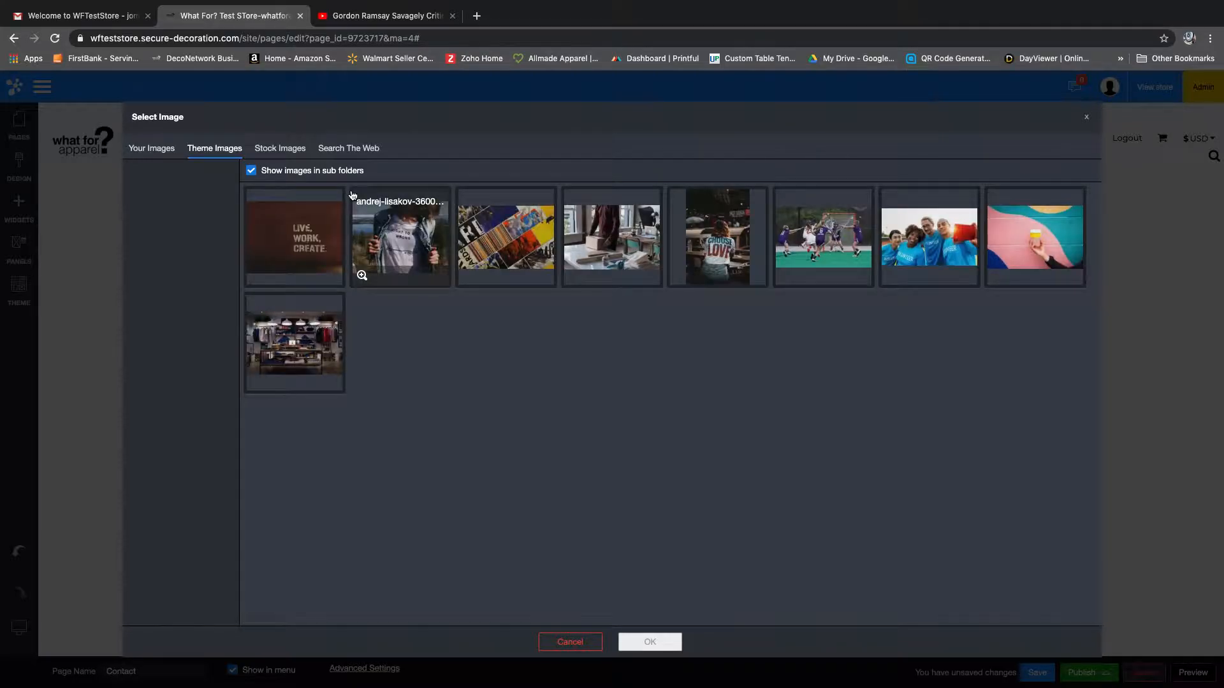
click(327, 149)
click(175, 284)
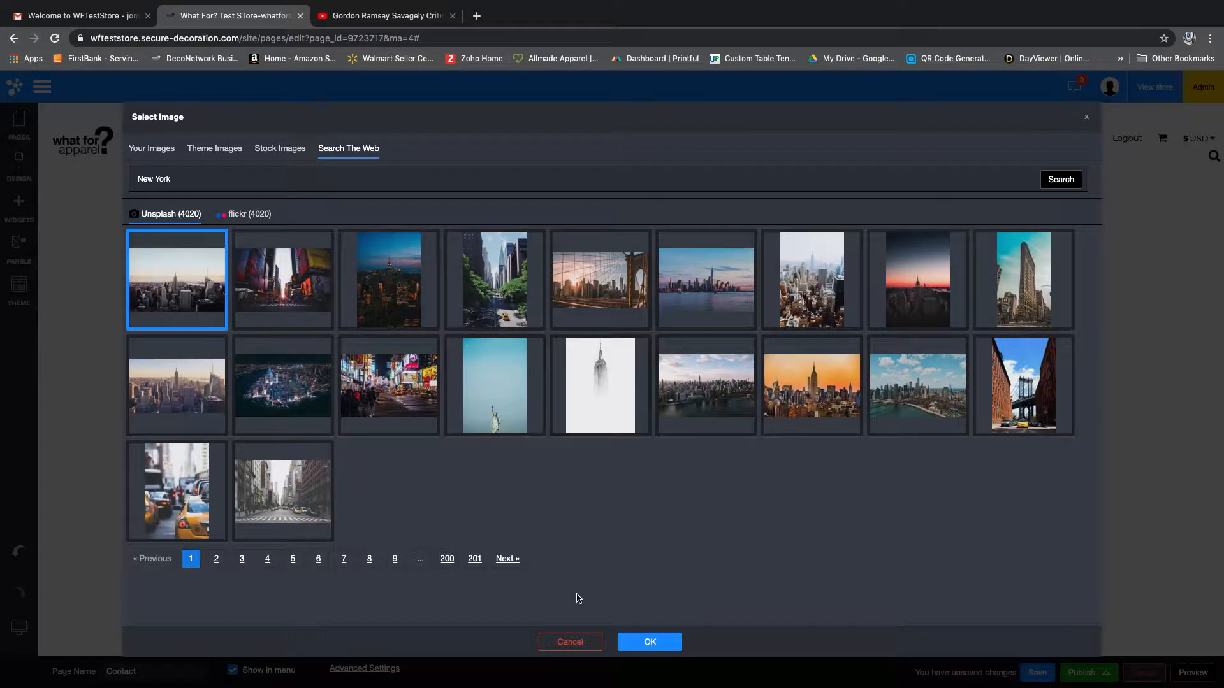
click(649, 642)
click(510, 616)
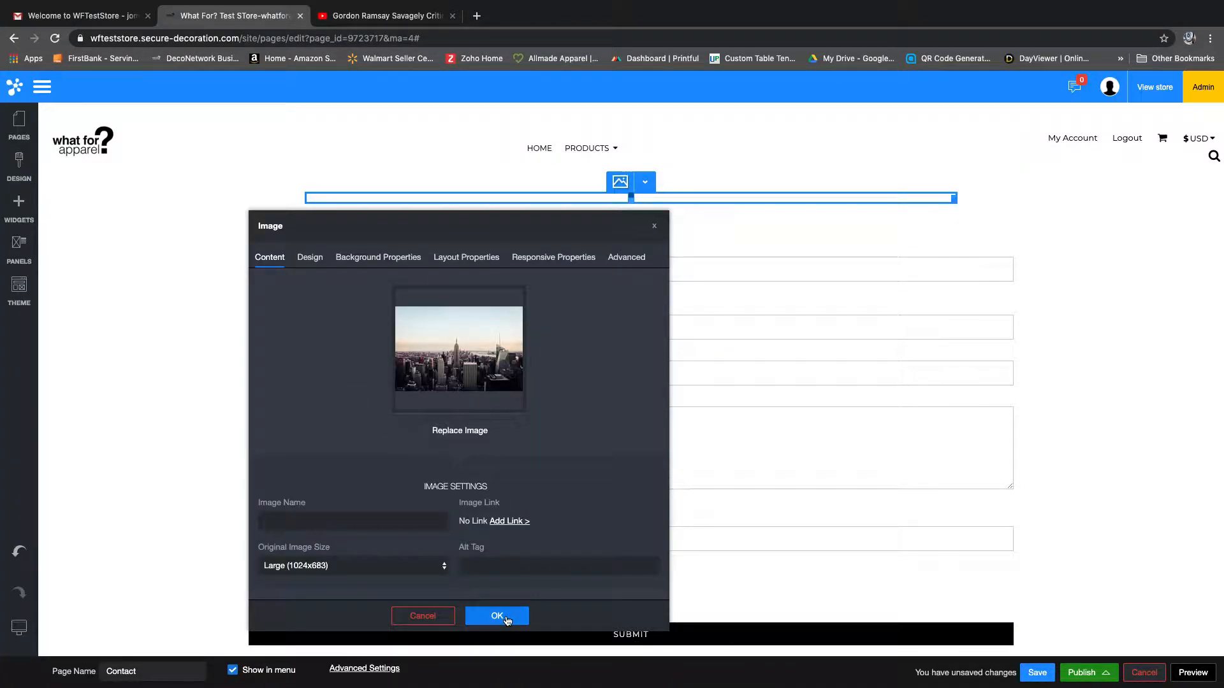
Examine how the New York skyline image sits above the Contact Us form.
scroll(446, 357, down, 1)
scroll(438, 347, down, 3)
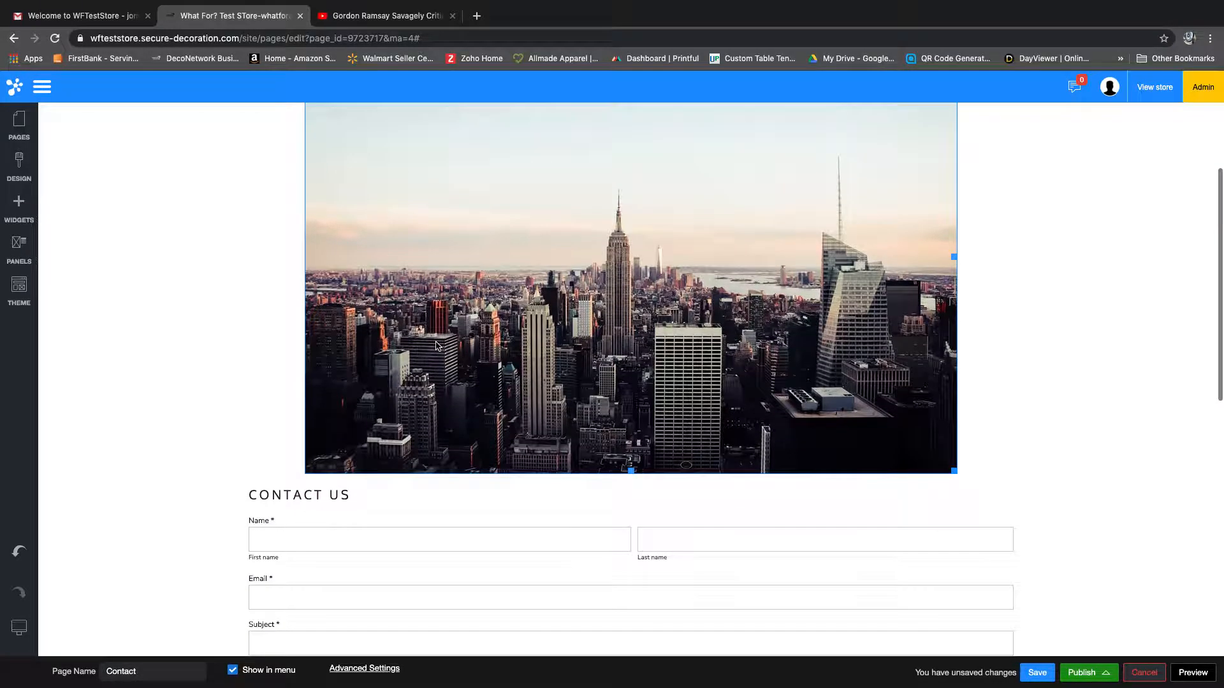
scroll(435, 347, up, 5)
scroll(431, 343, down, 3)
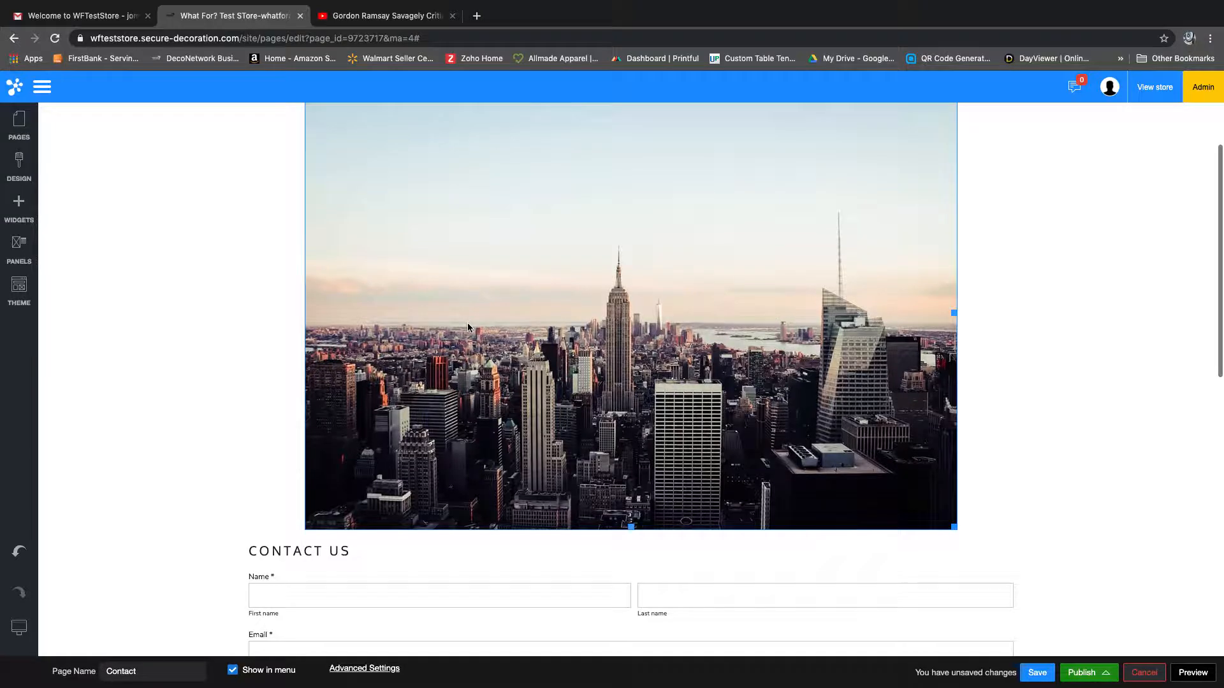
scroll(468, 322, down, 4)
scroll(467, 319, up, 3)
scroll(464, 317, down, 3)
scroll(466, 324, up, 5)
Delete the New York skyline image widget from the Contact page and save the page.
click(645, 182)
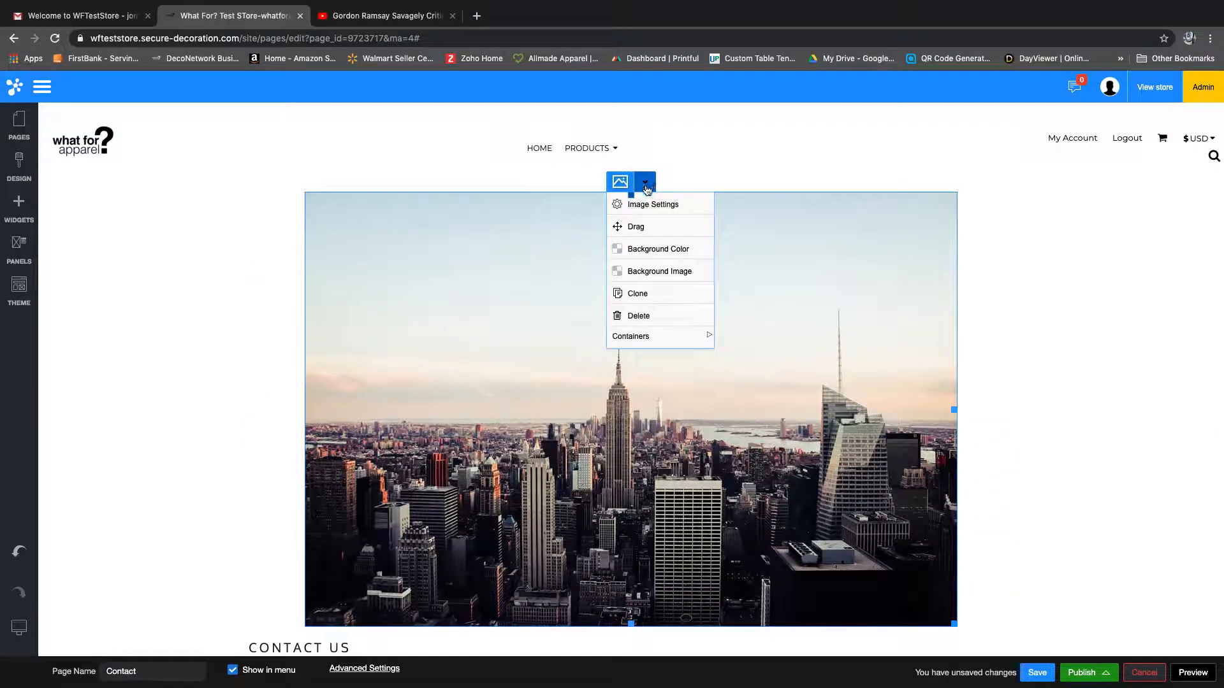
click(631, 324)
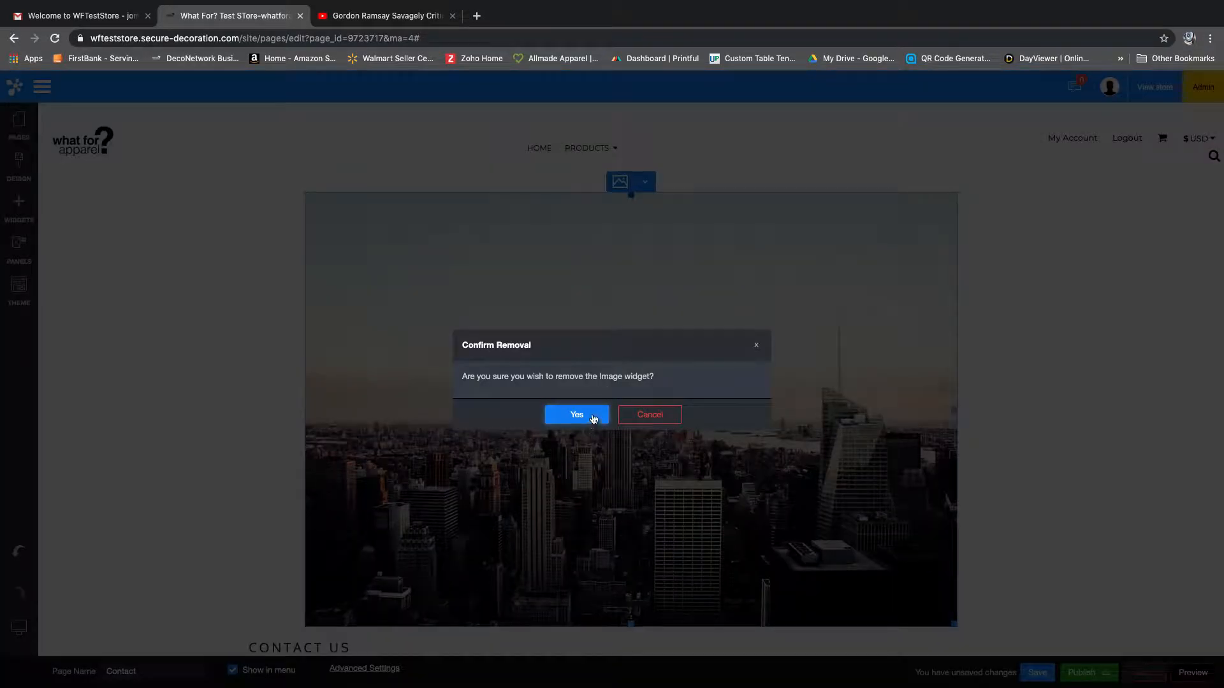
click(587, 414)
click(1037, 672)
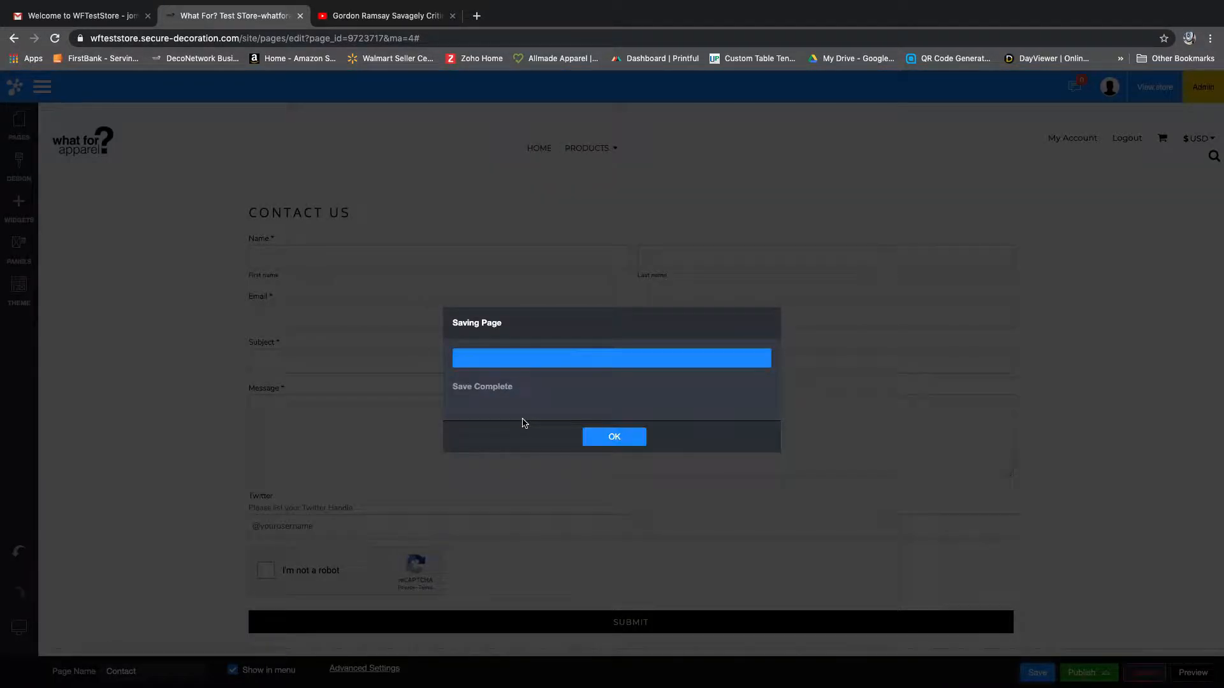
click(612, 436)
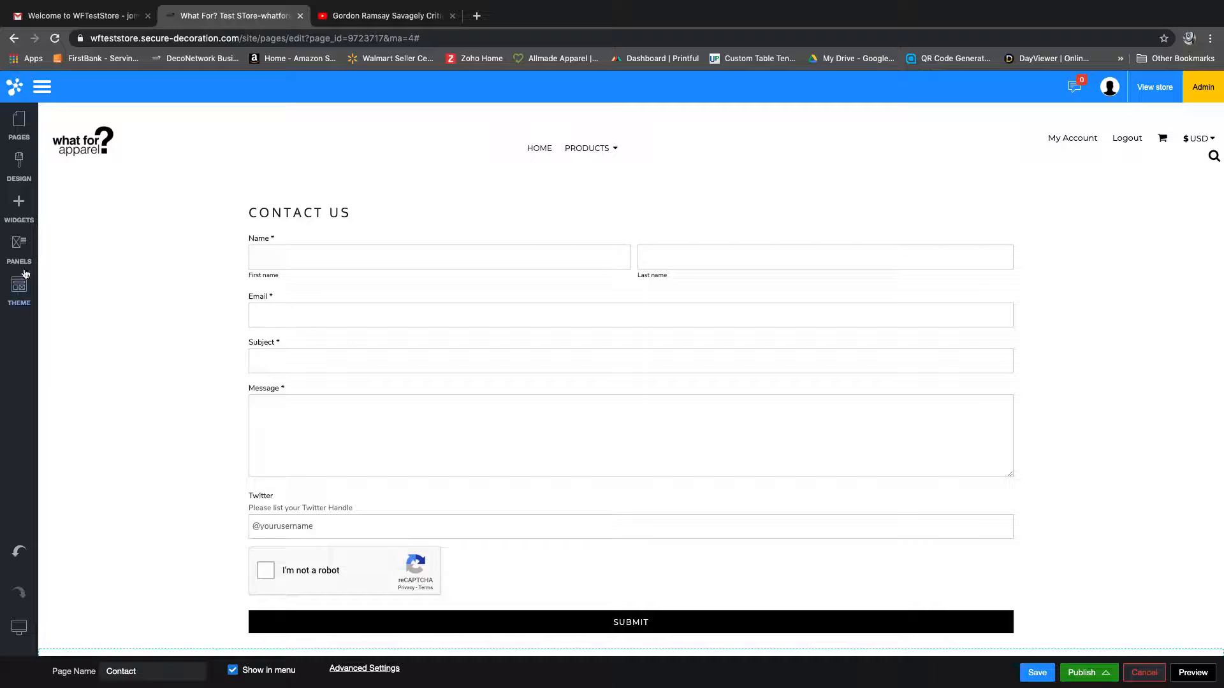
Add an empty row above the Contact Us form.
click(19, 210)
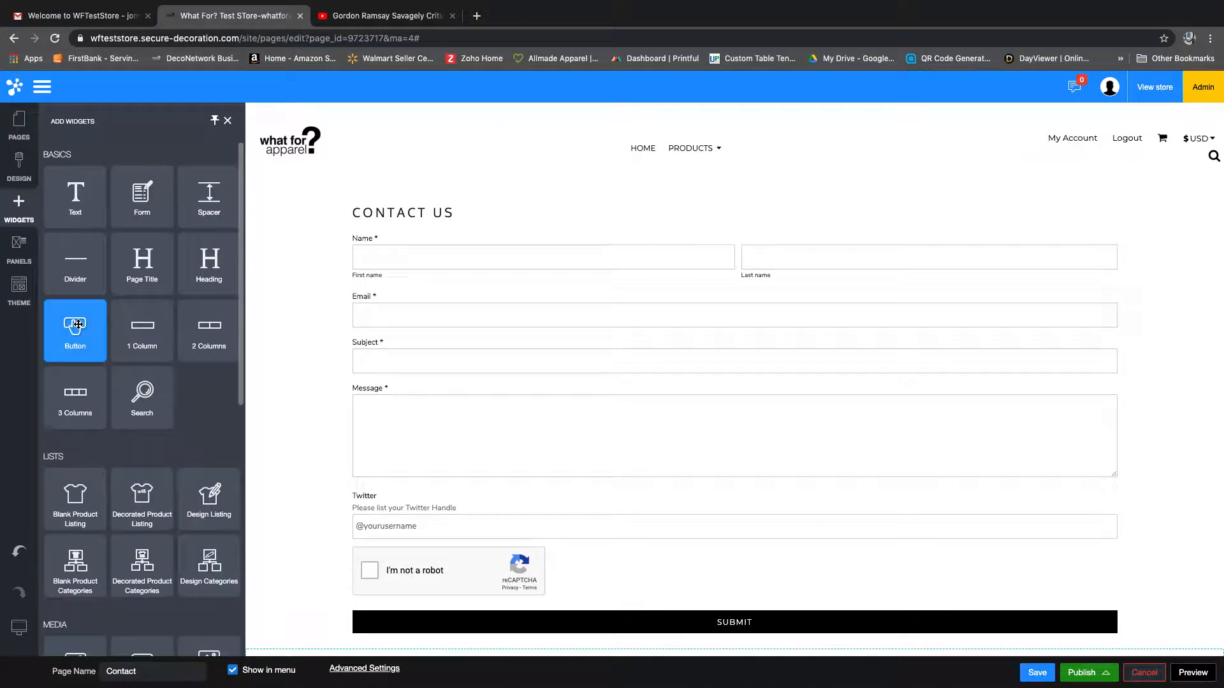
drag(81, 338, 182, 368)
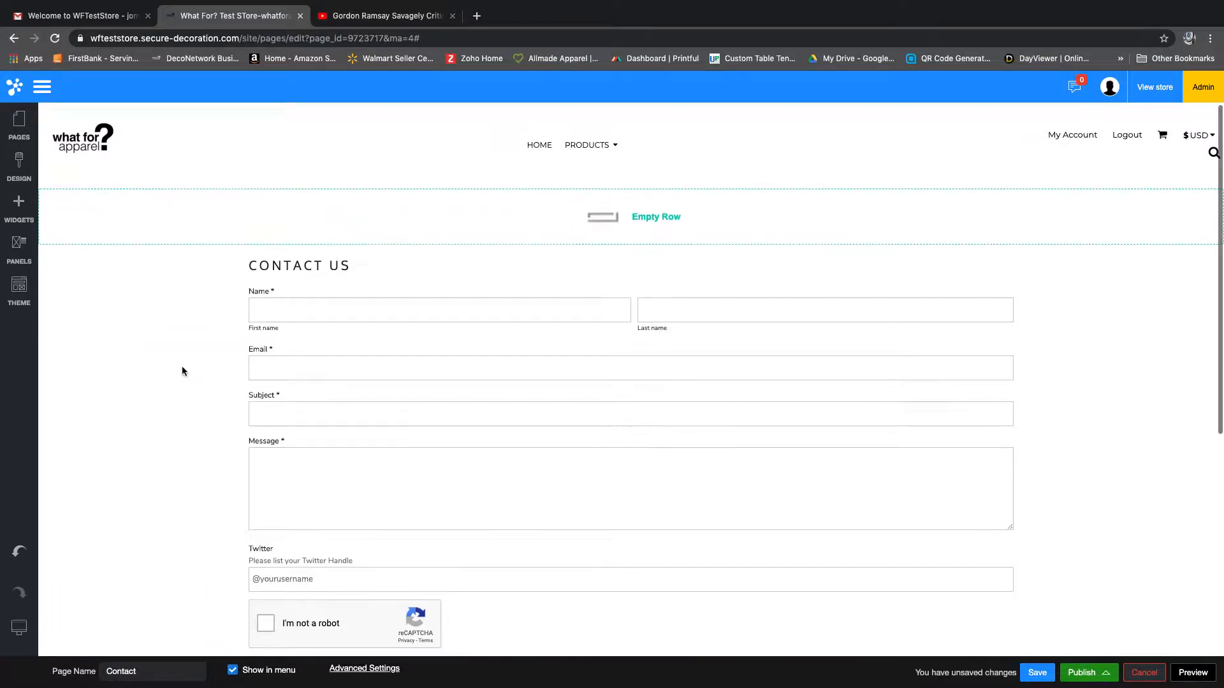
Delete the empty row above the Contact Us form and save the page.
click(77, 179)
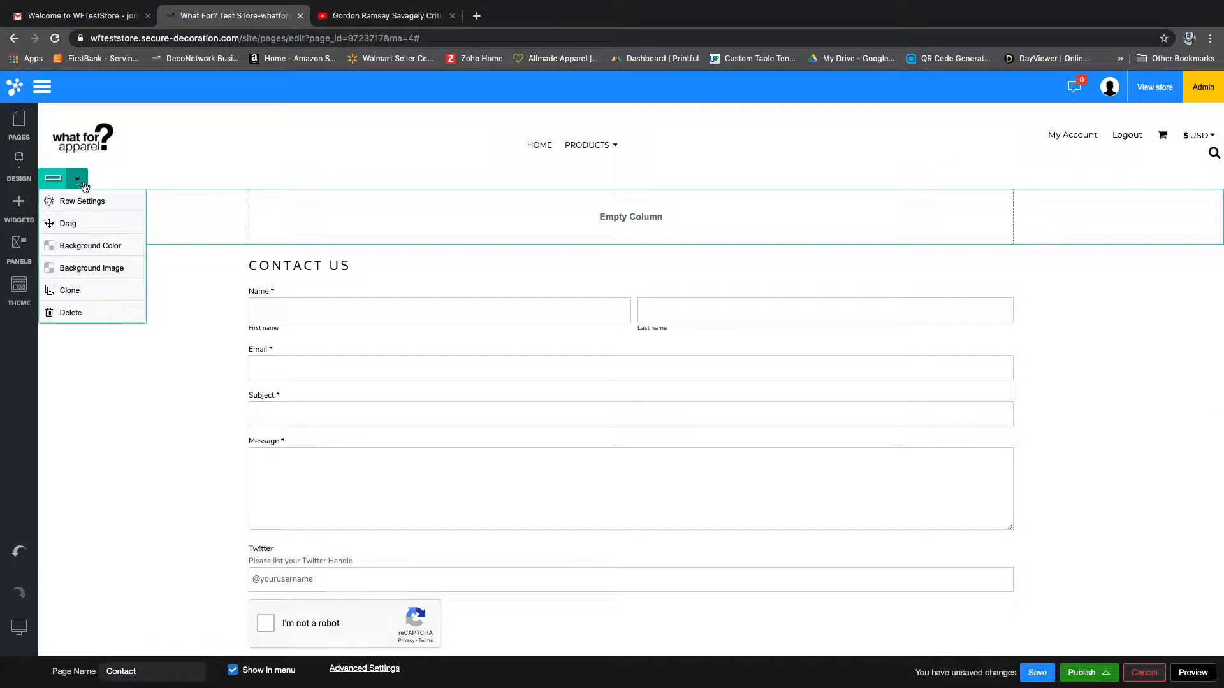
click(80, 313)
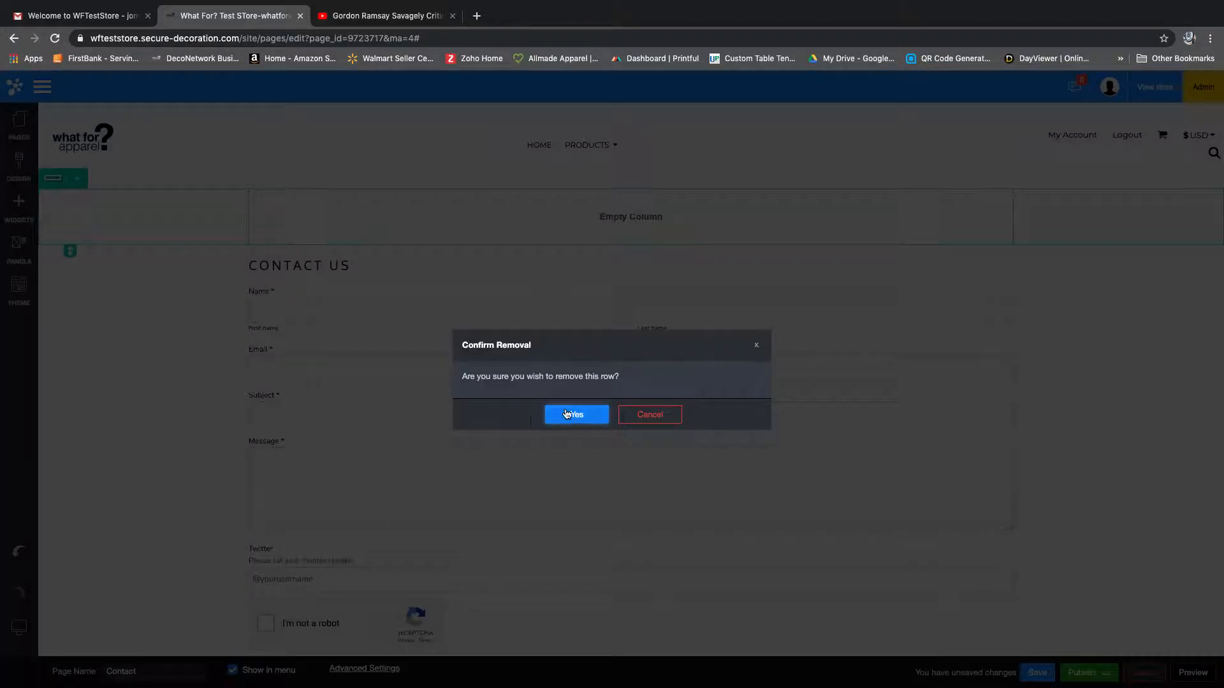
click(574, 415)
click(1037, 673)
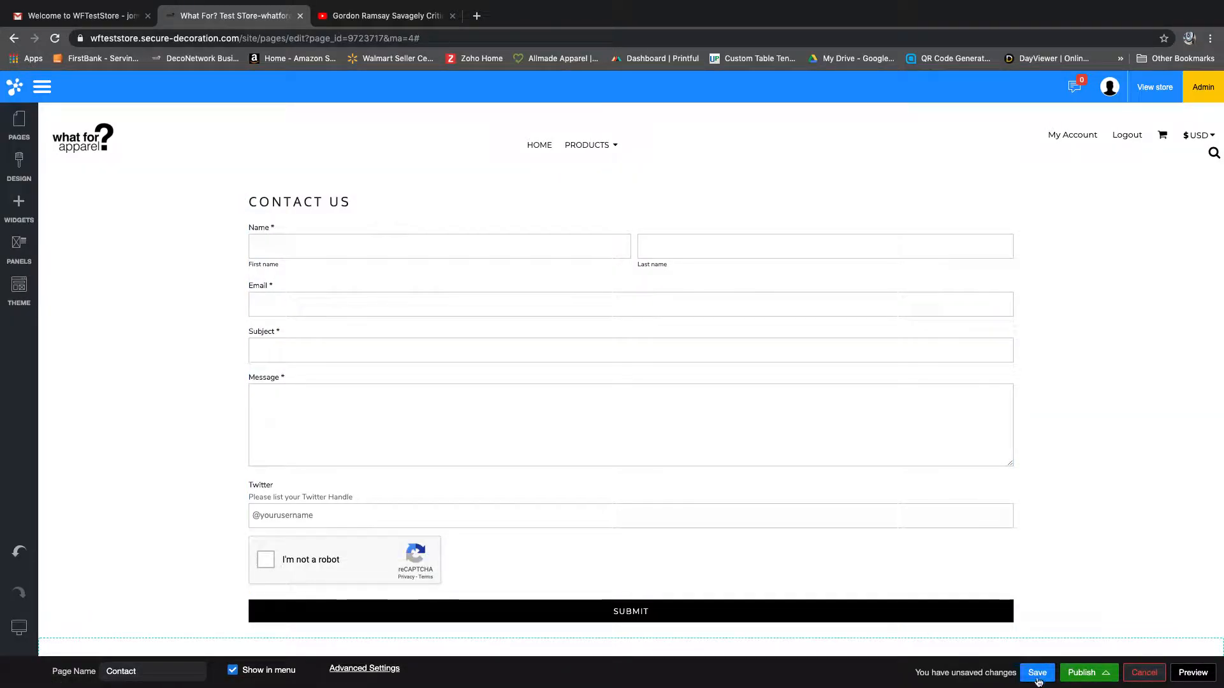
click(589, 439)
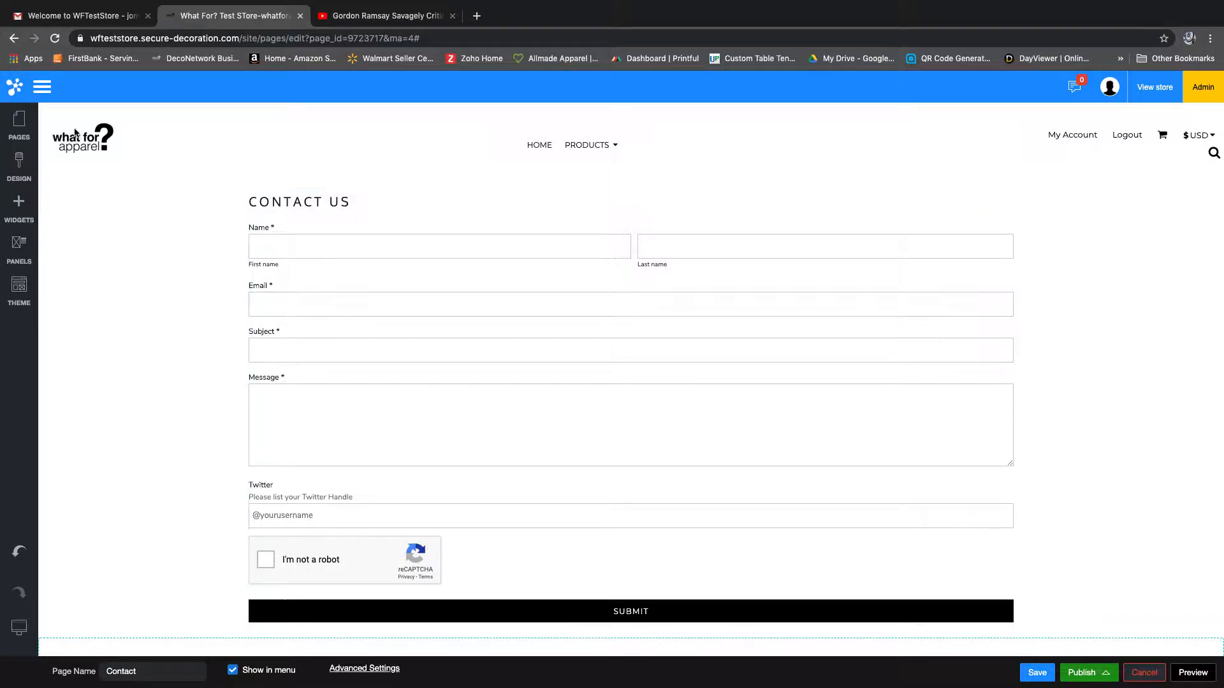
Apply the Contact page's advanced settings with the page status On and save the page.
click(28, 132)
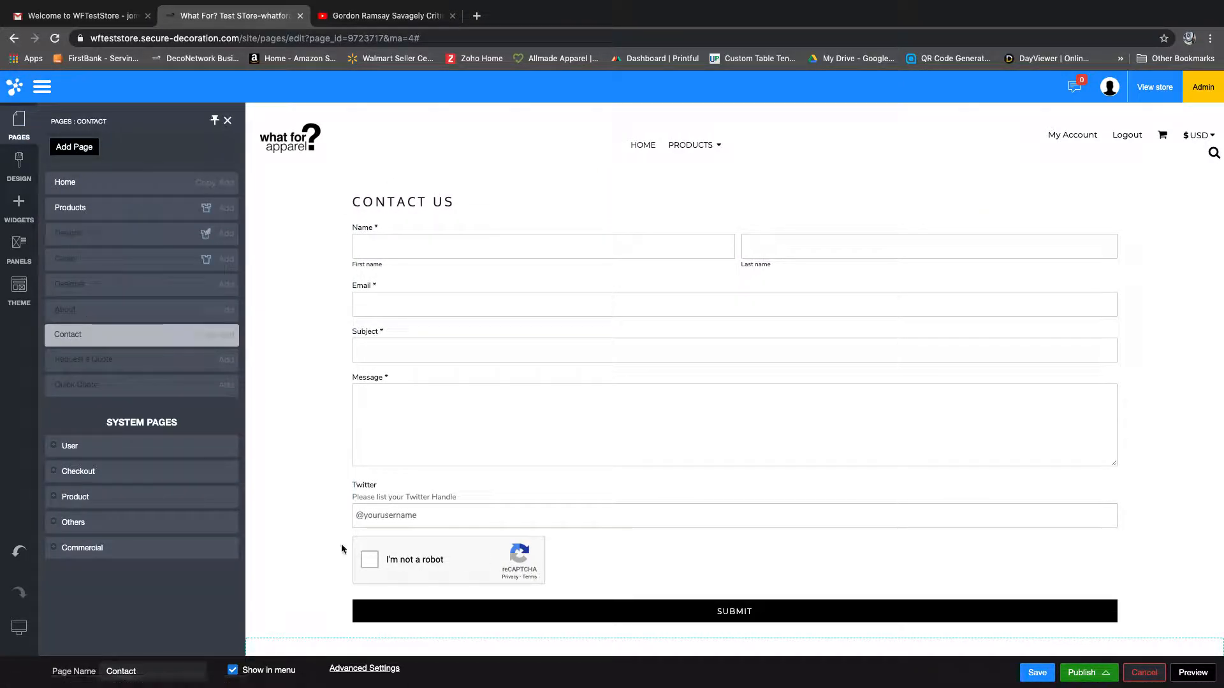
click(351, 668)
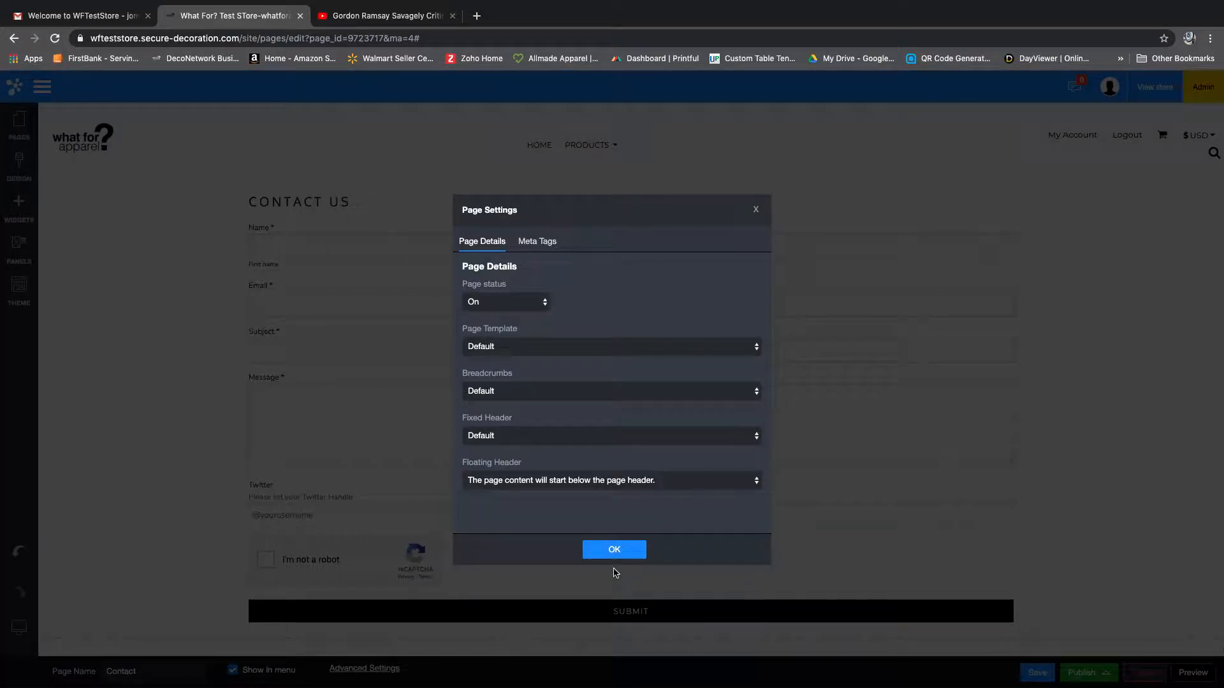
click(616, 552)
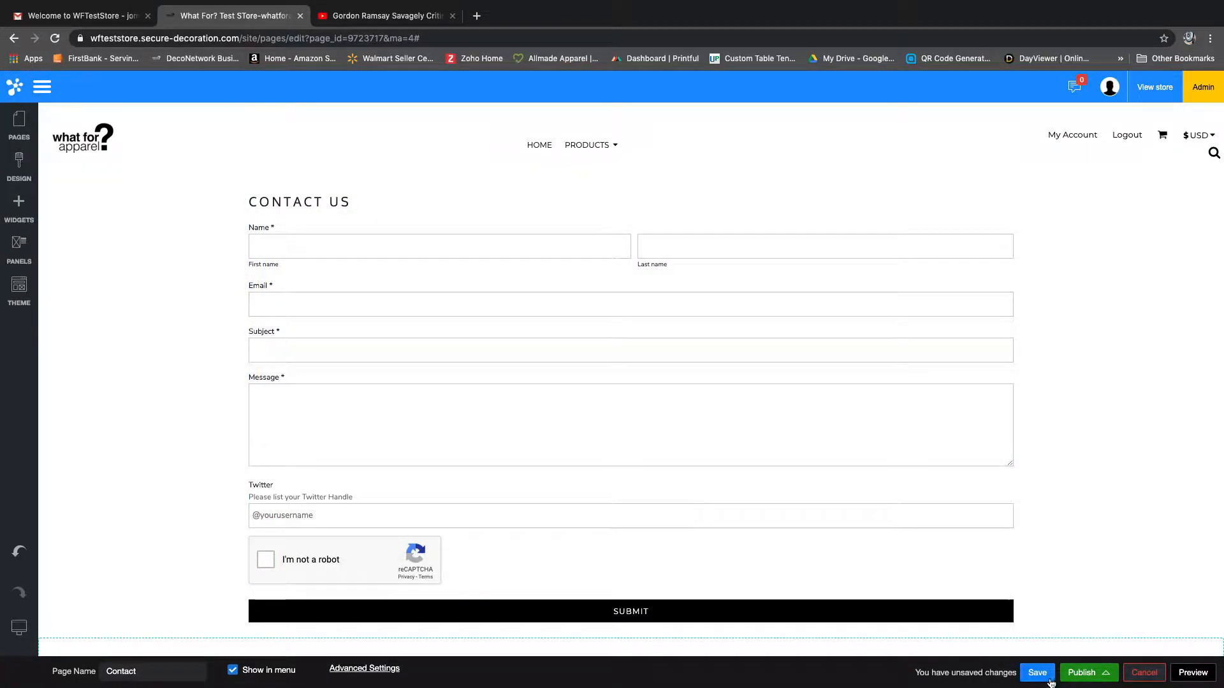
click(1037, 674)
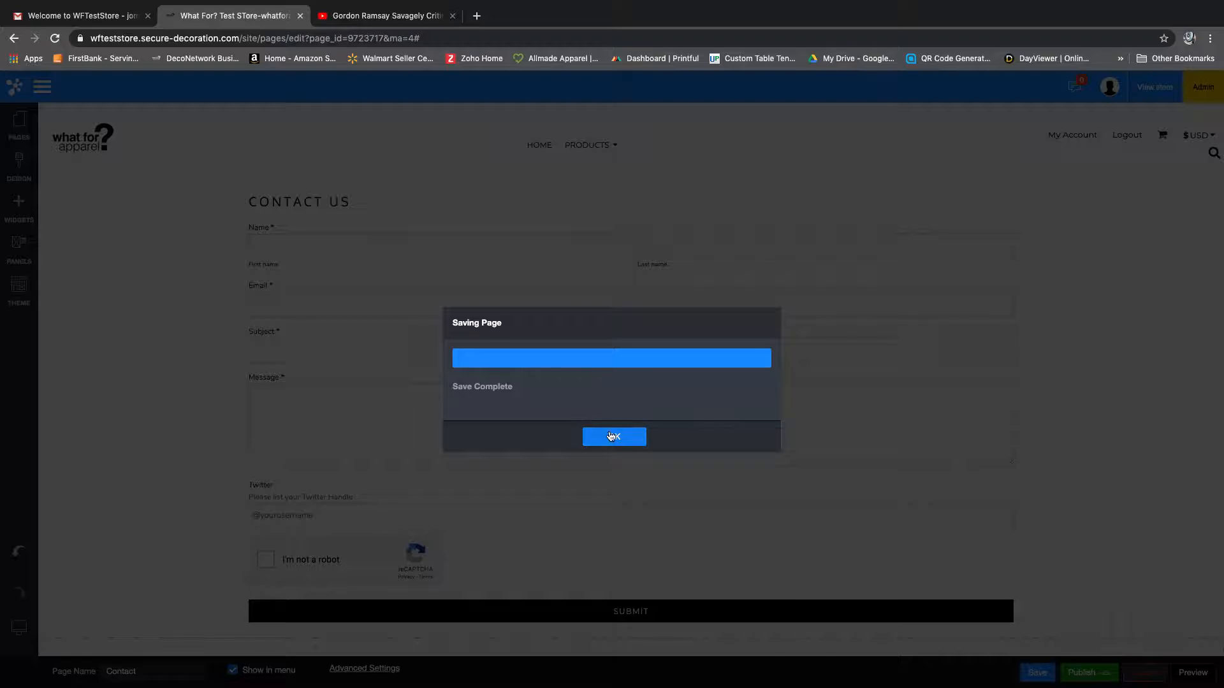
click(611, 435)
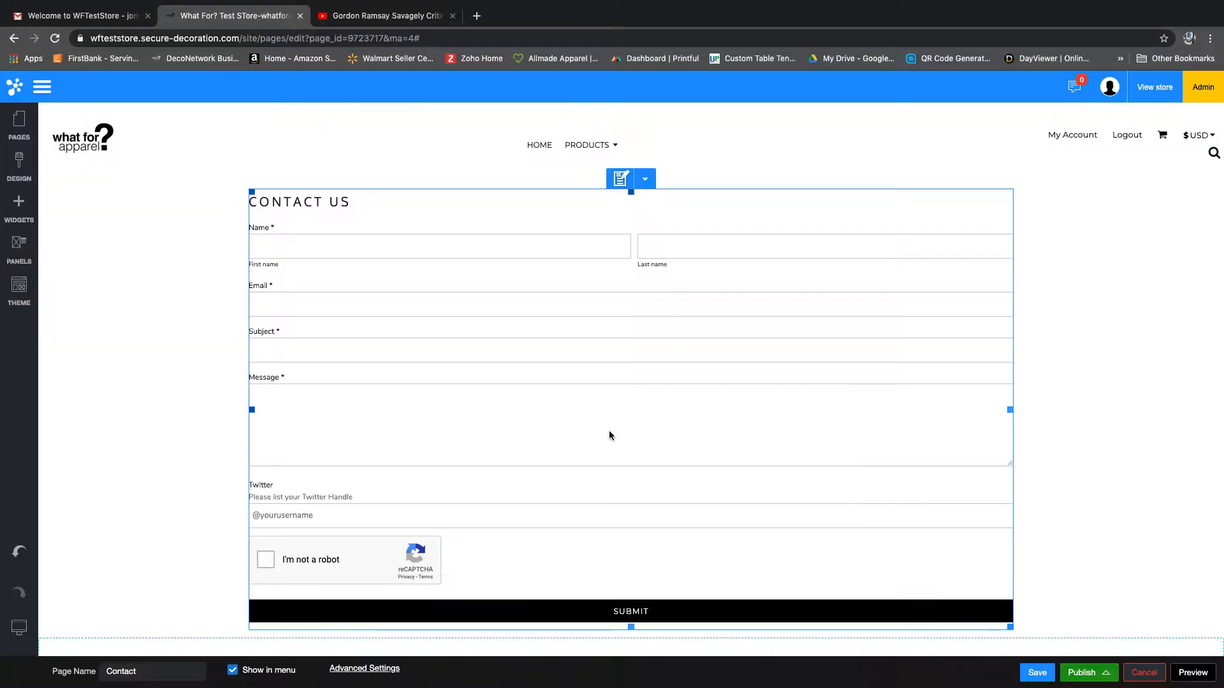
Open the About page for editing and set its page status to On in the advanced settings.
click(18, 132)
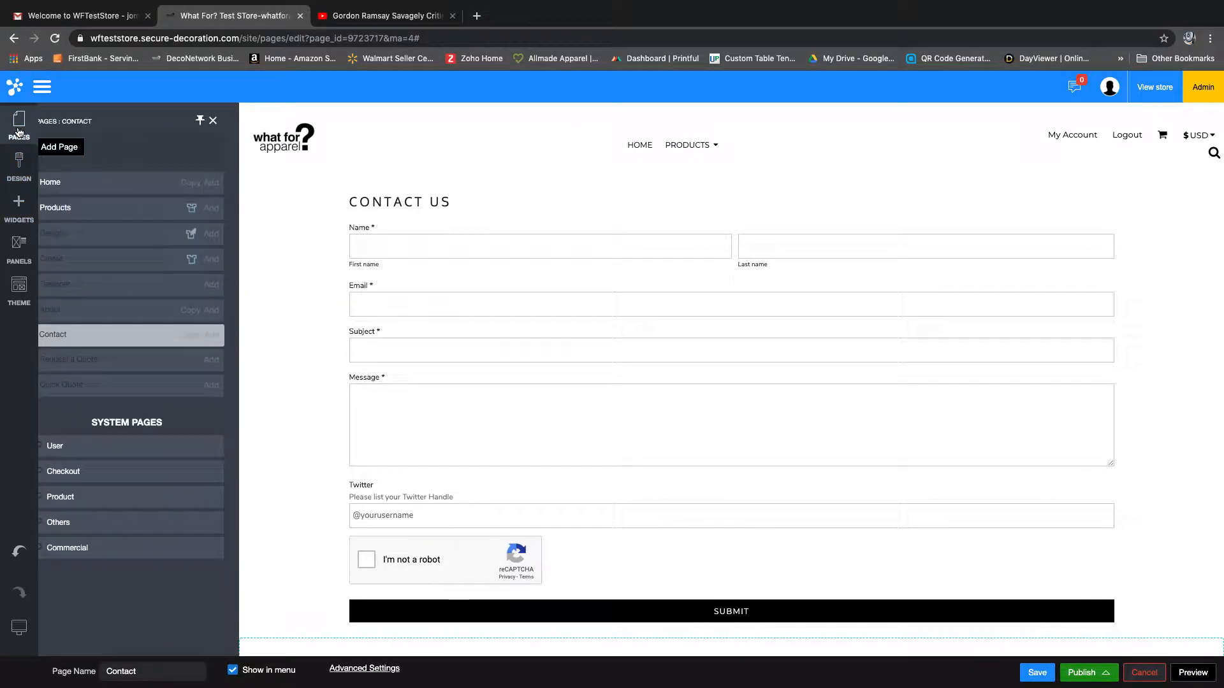
click(65, 312)
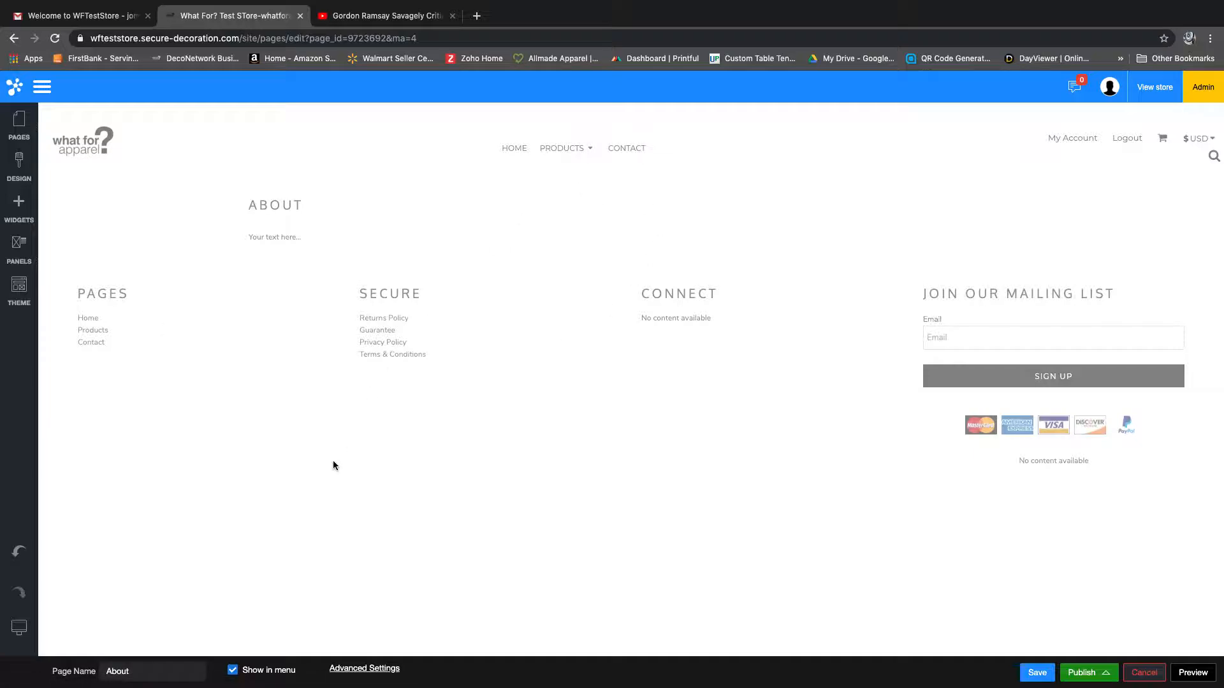
click(354, 669)
click(498, 306)
click(495, 295)
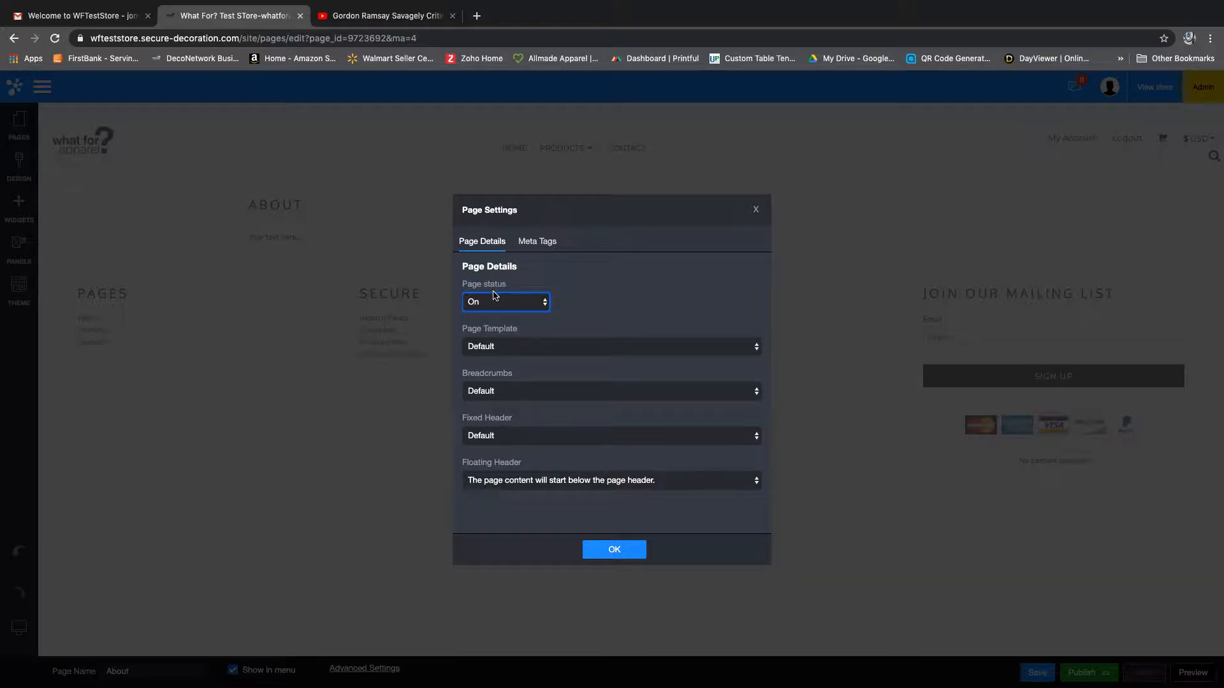
click(628, 552)
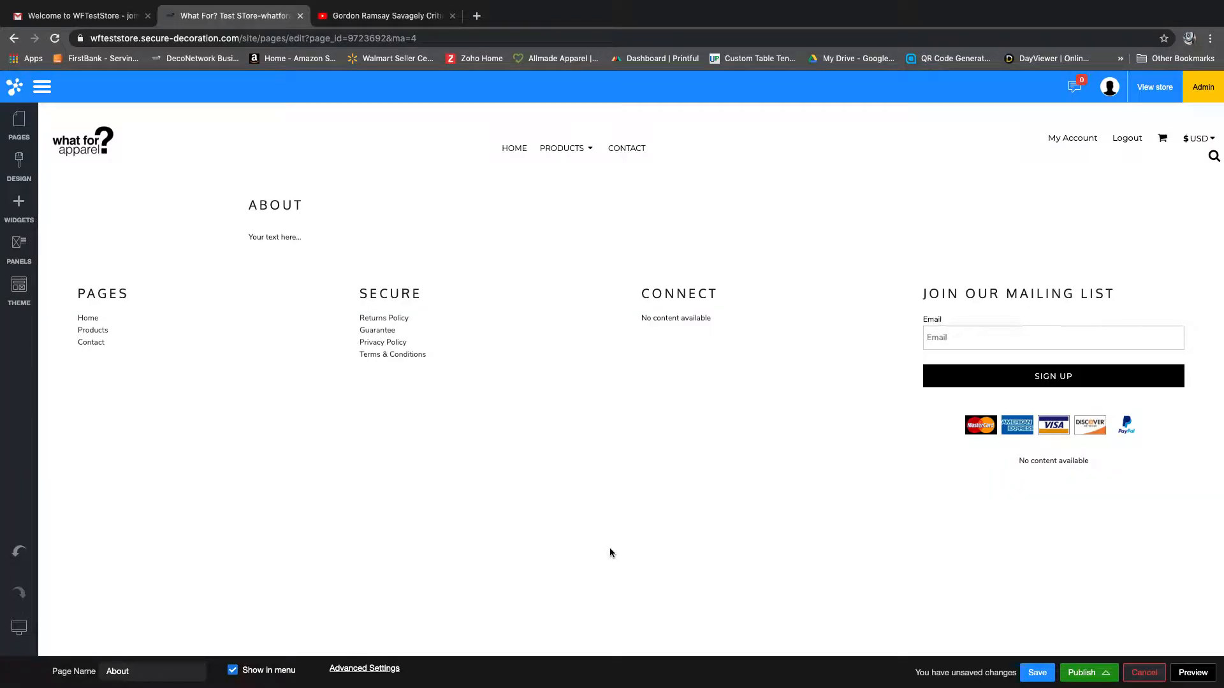
click(295, 204)
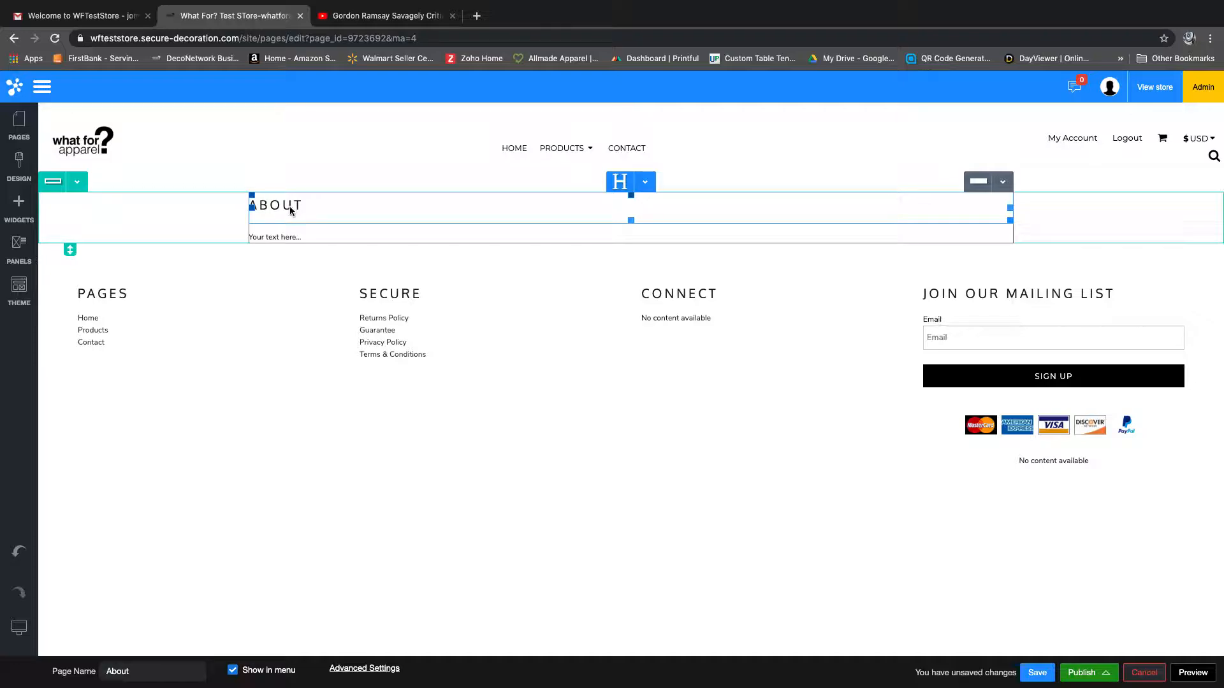
click(290, 237)
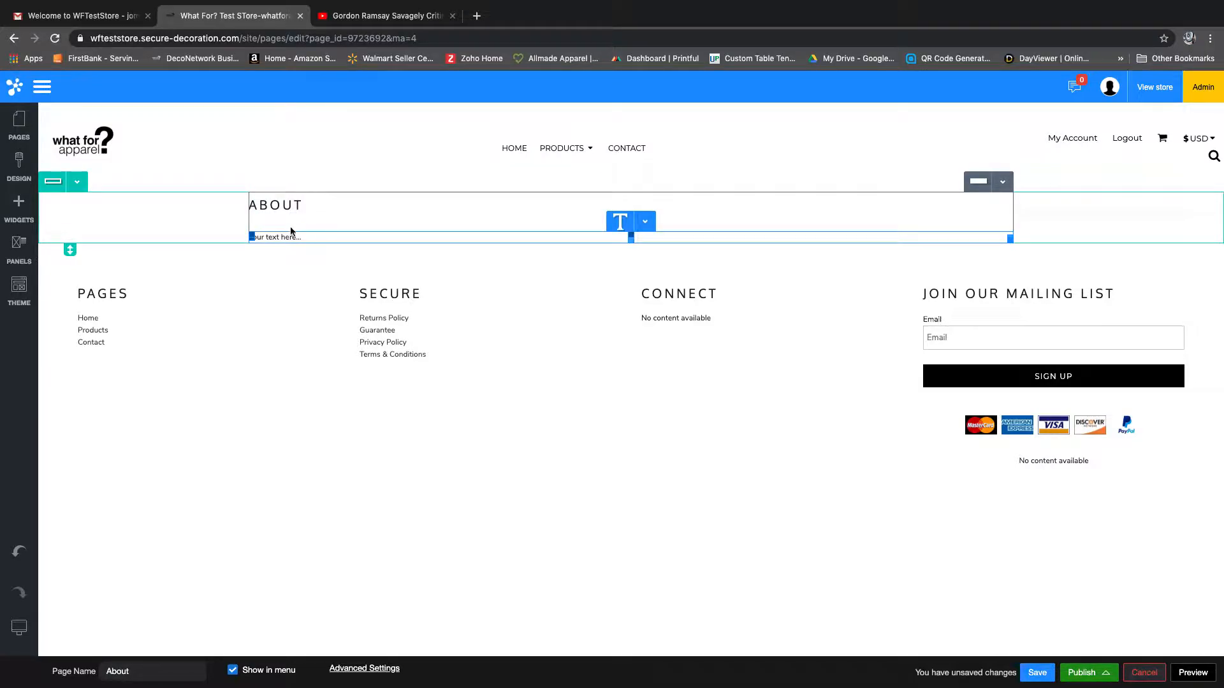
click(294, 206)
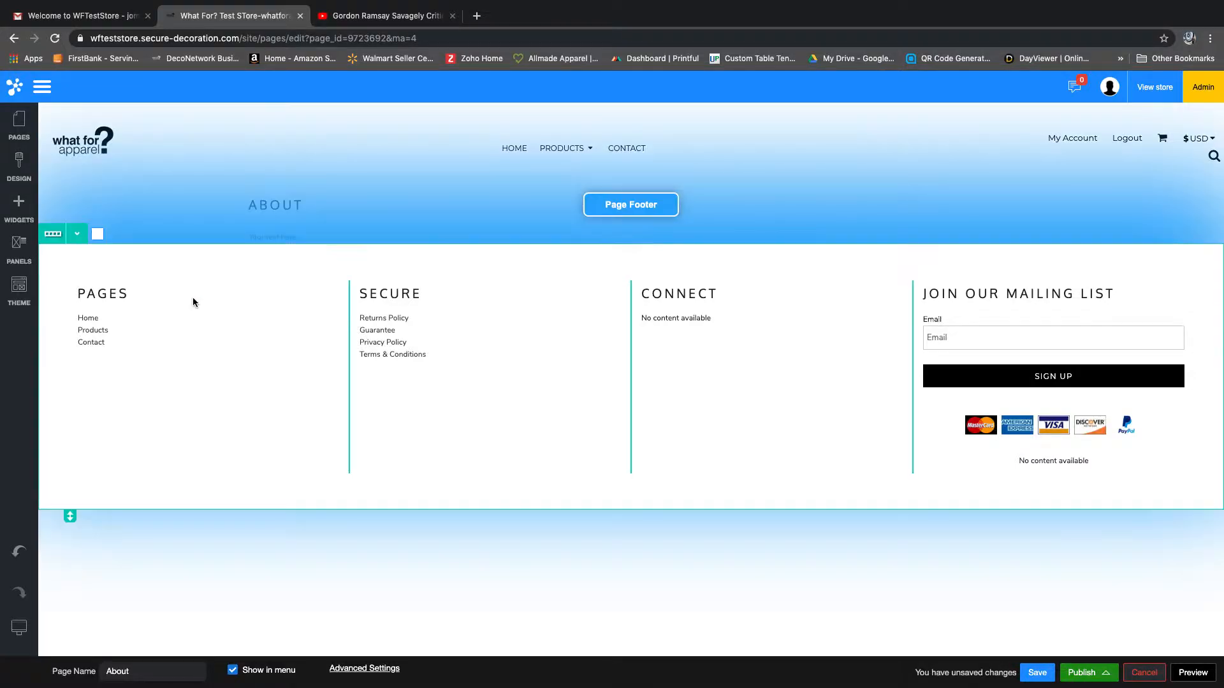
Insert the ready-made "Our Story" text block panel above the About heading row.
click(20, 251)
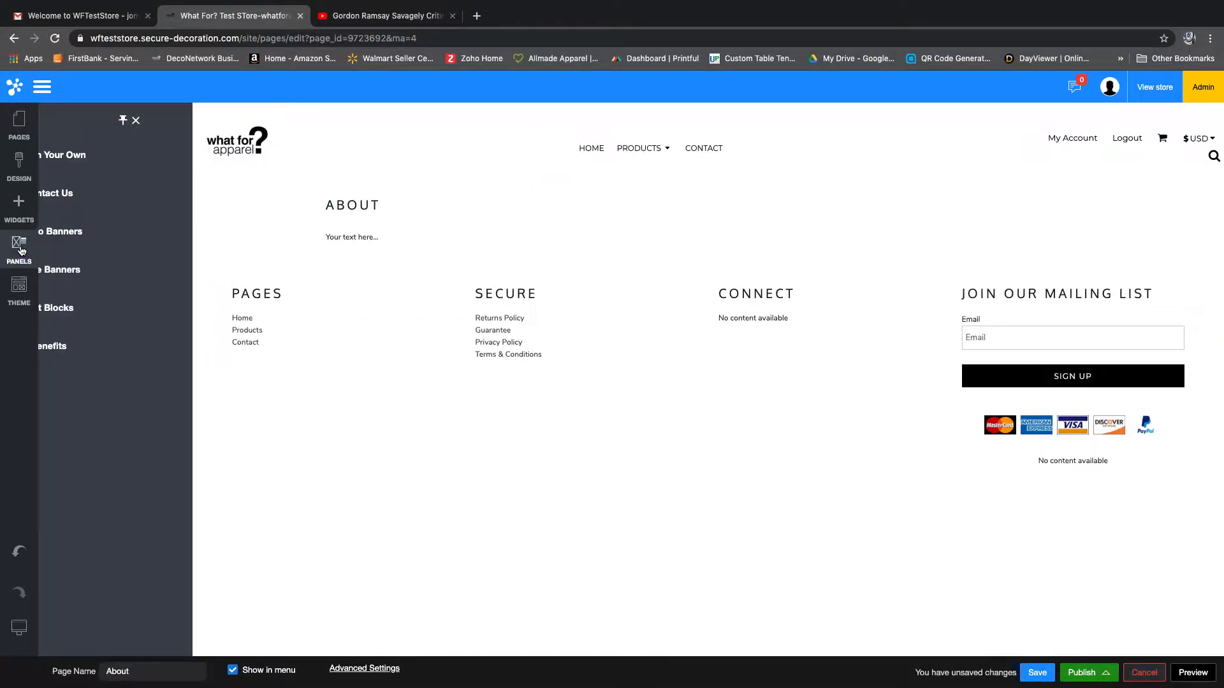
click(146, 308)
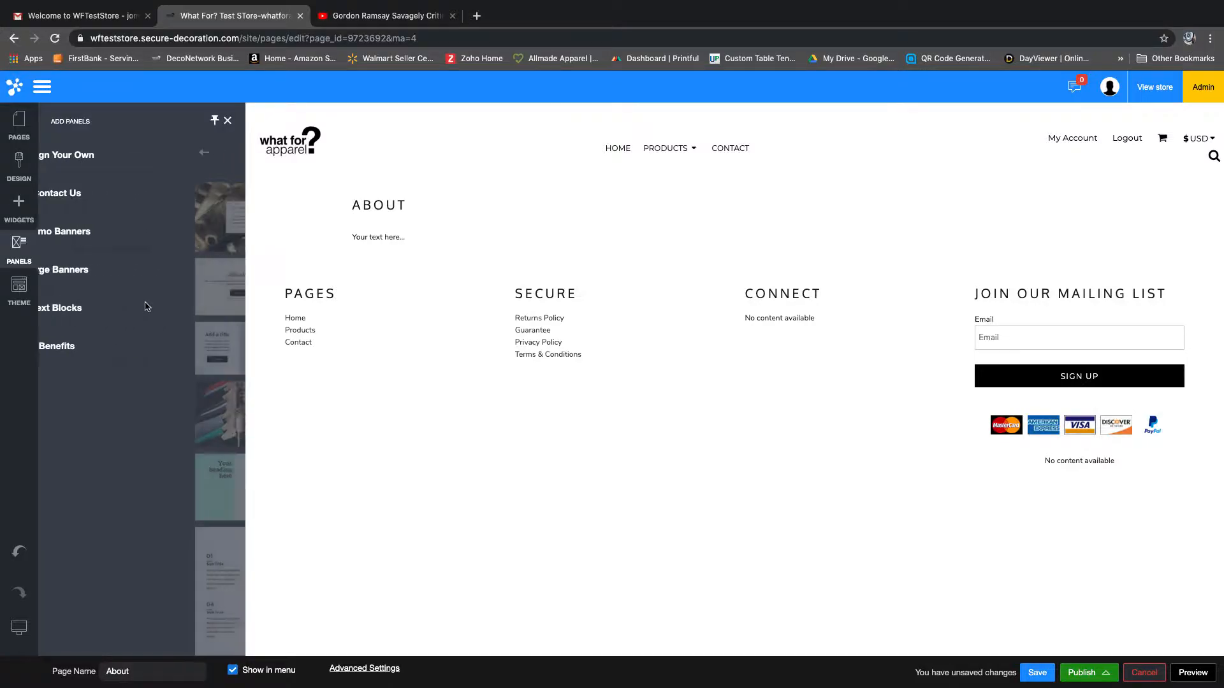
scroll(146, 303, down, 3)
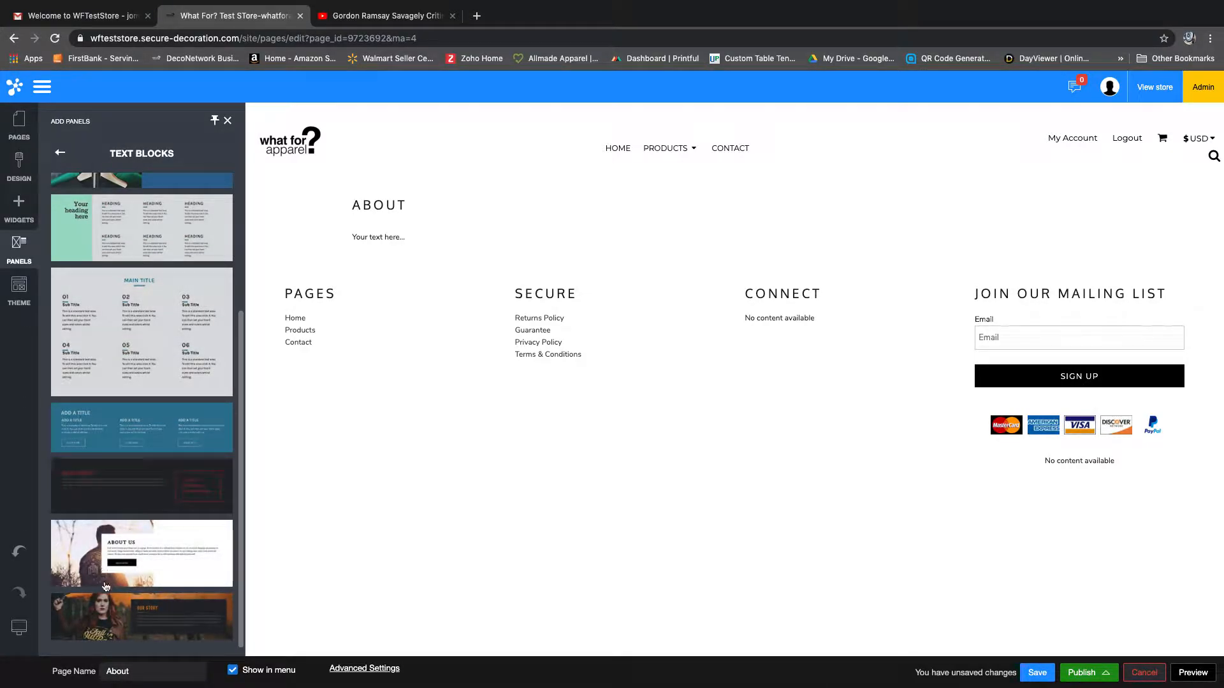
drag(100, 623, 448, 189)
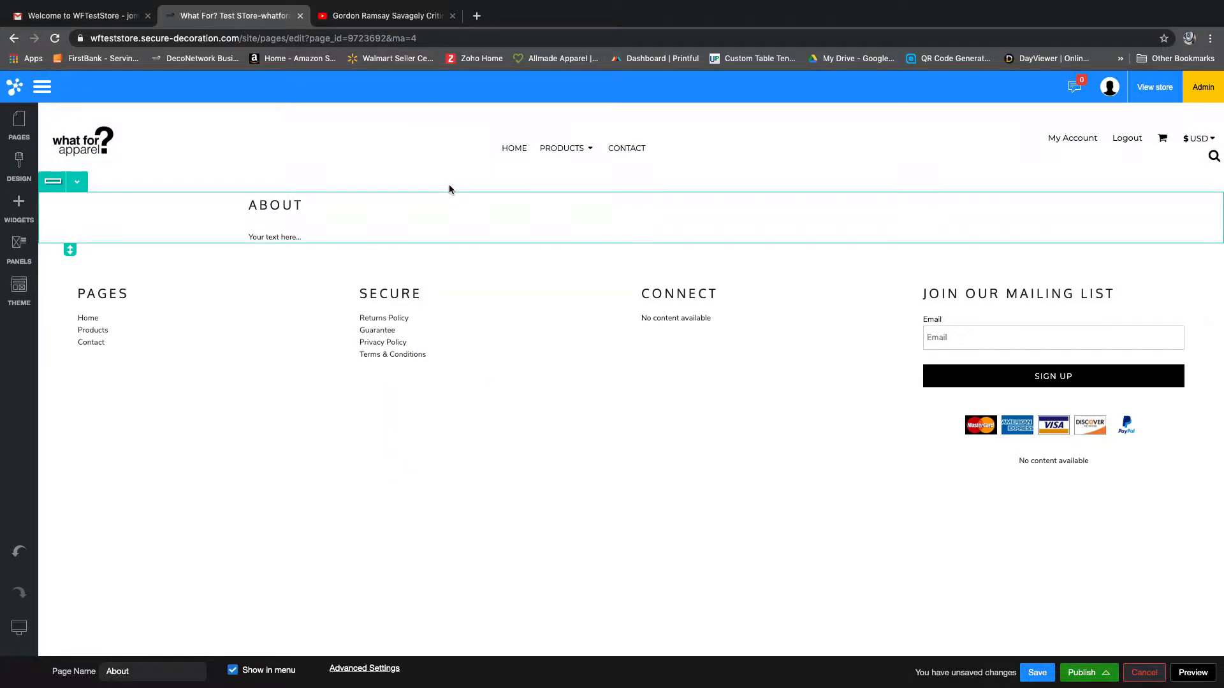
mouse_move(639, 398)
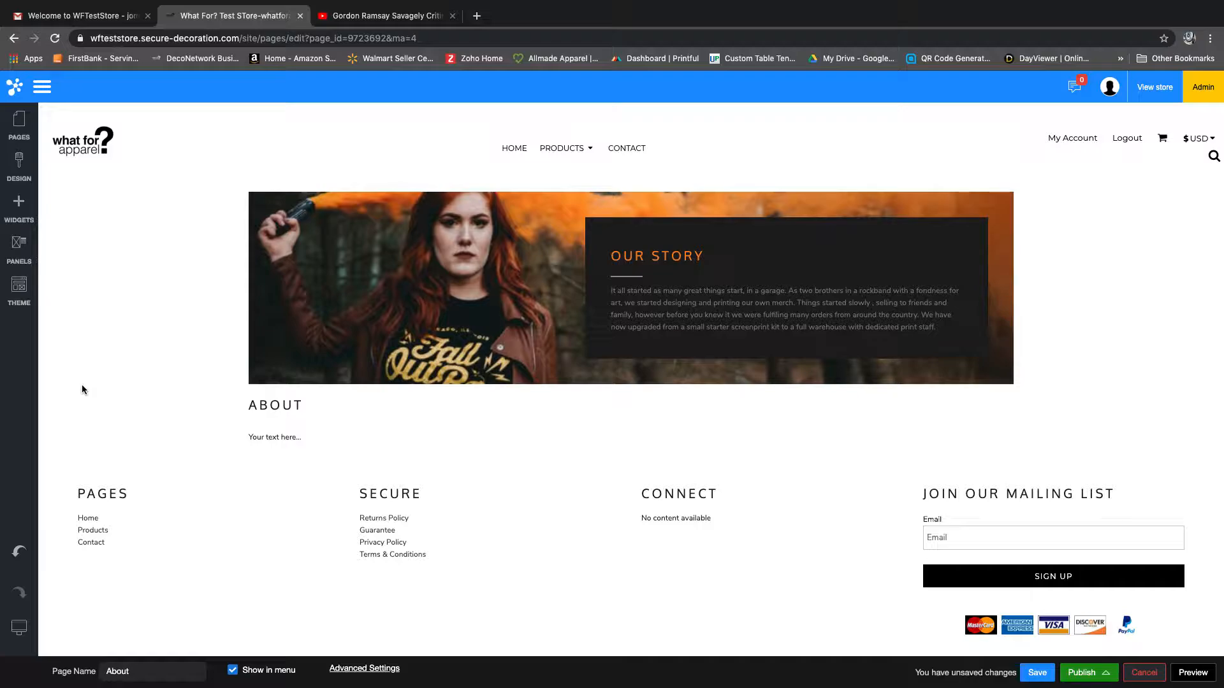
Delete the default row with the About heading and placeholder text, below the Our Story panel.
click(77, 382)
click(88, 515)
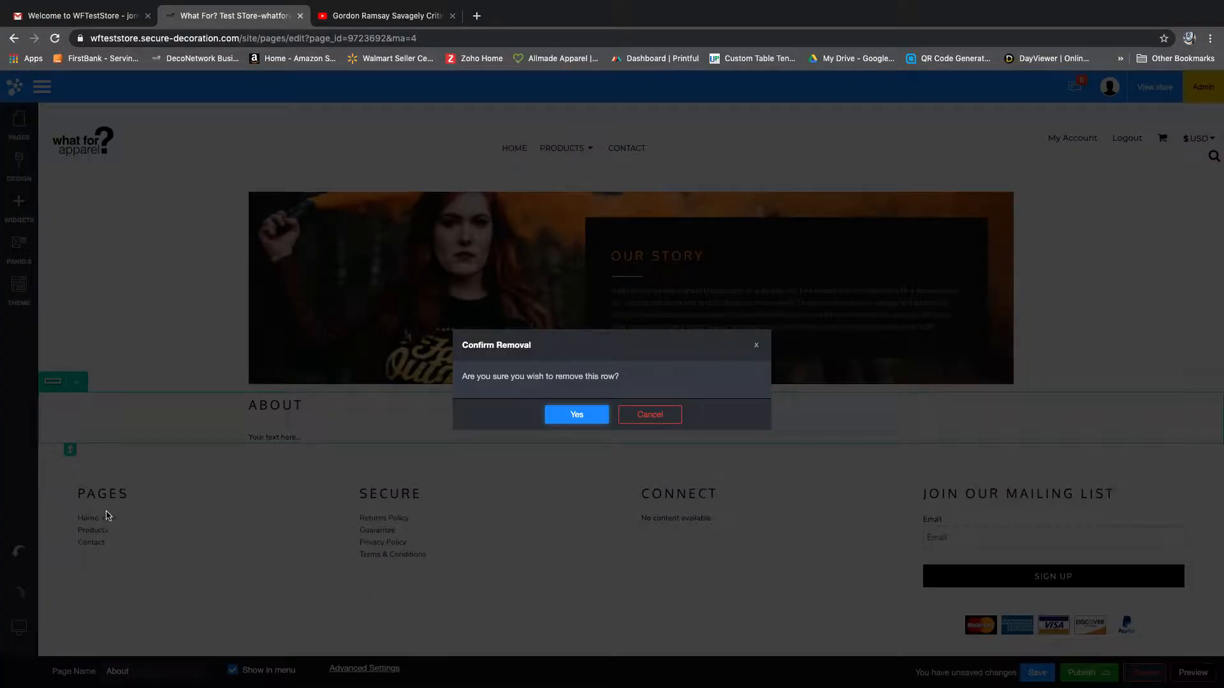
click(564, 412)
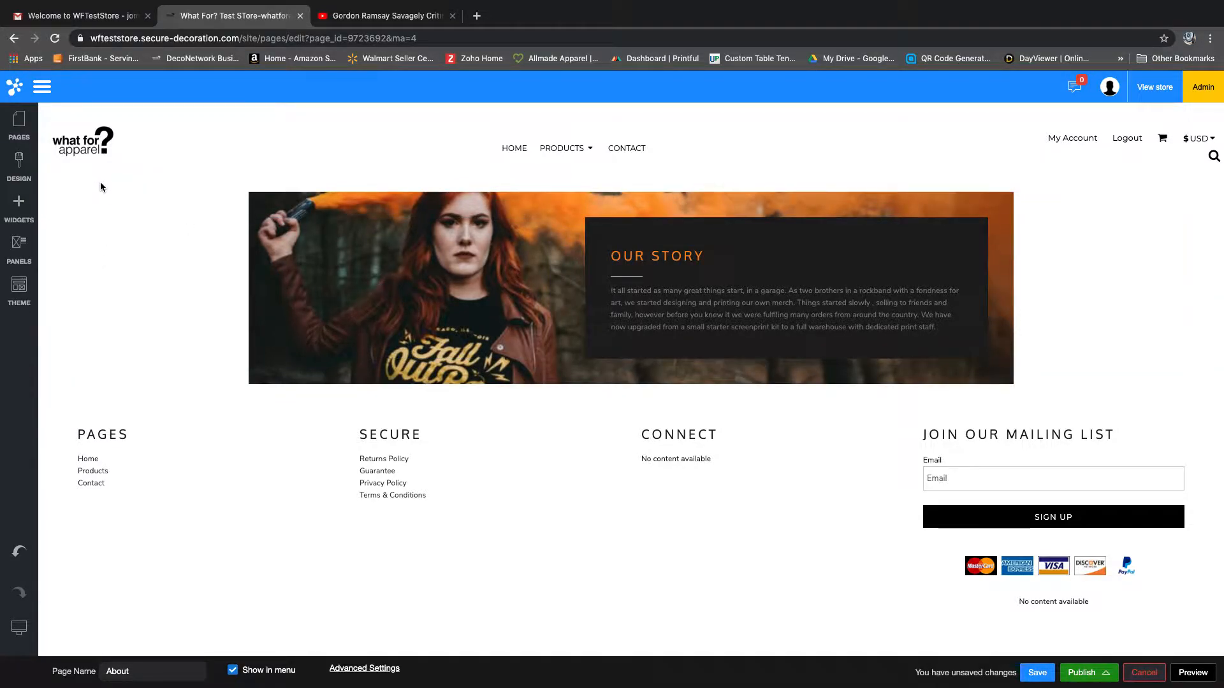
Replace the Our Story row's background with the night aerial city photo from a web image search for "new york".
click(99, 183)
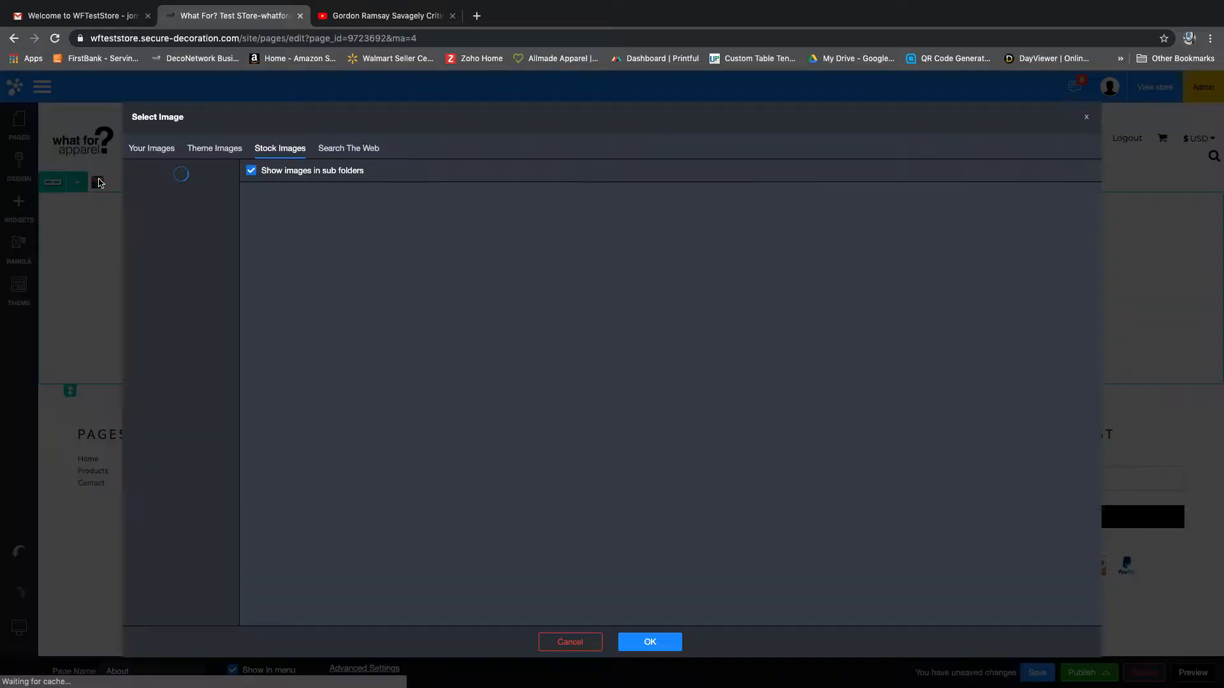
click(350, 150)
click(267, 183)
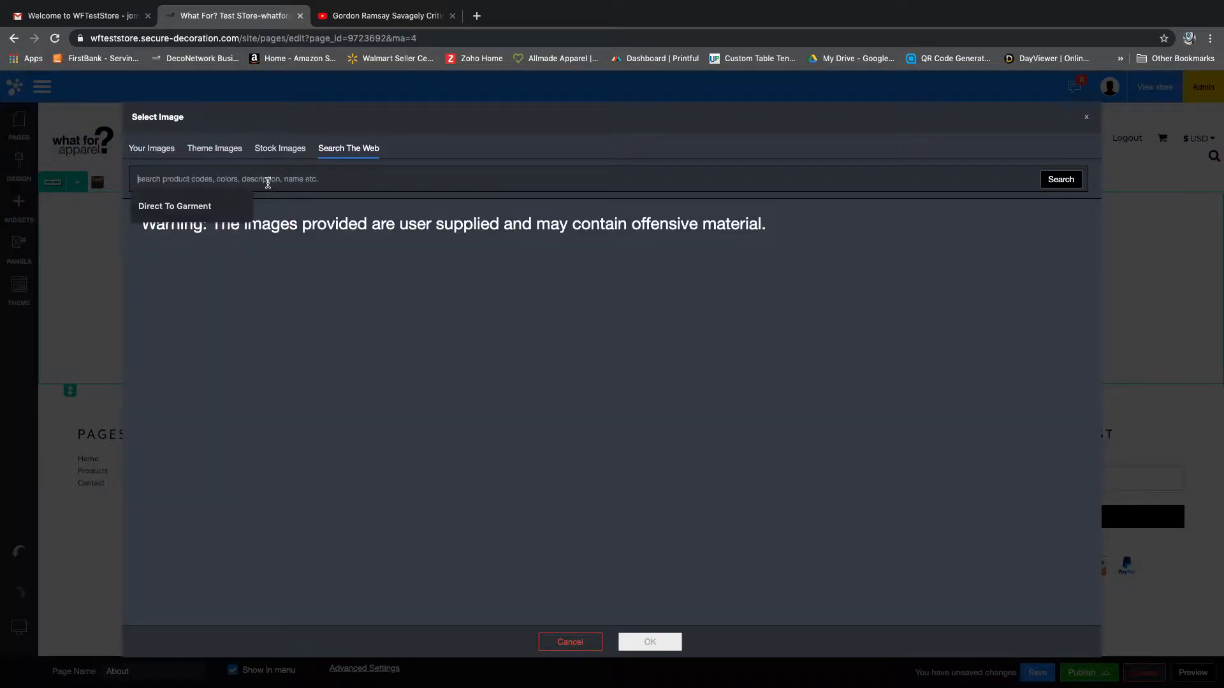
text(new yo)
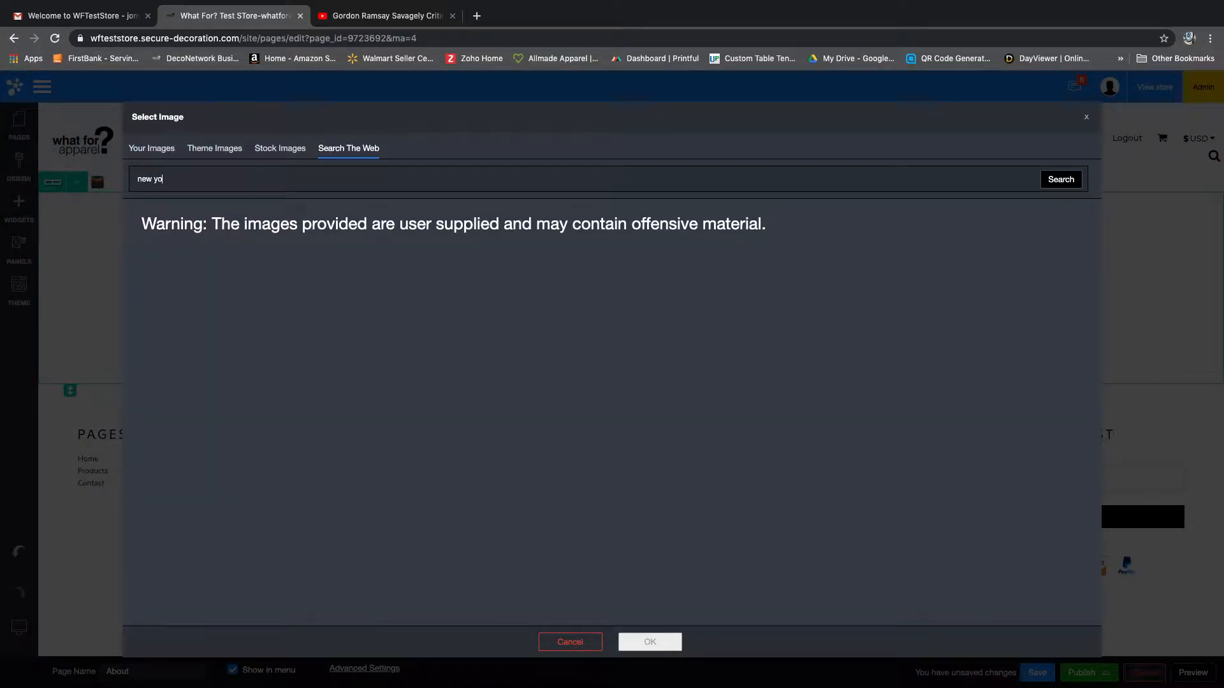
text(rk)
key(Return)
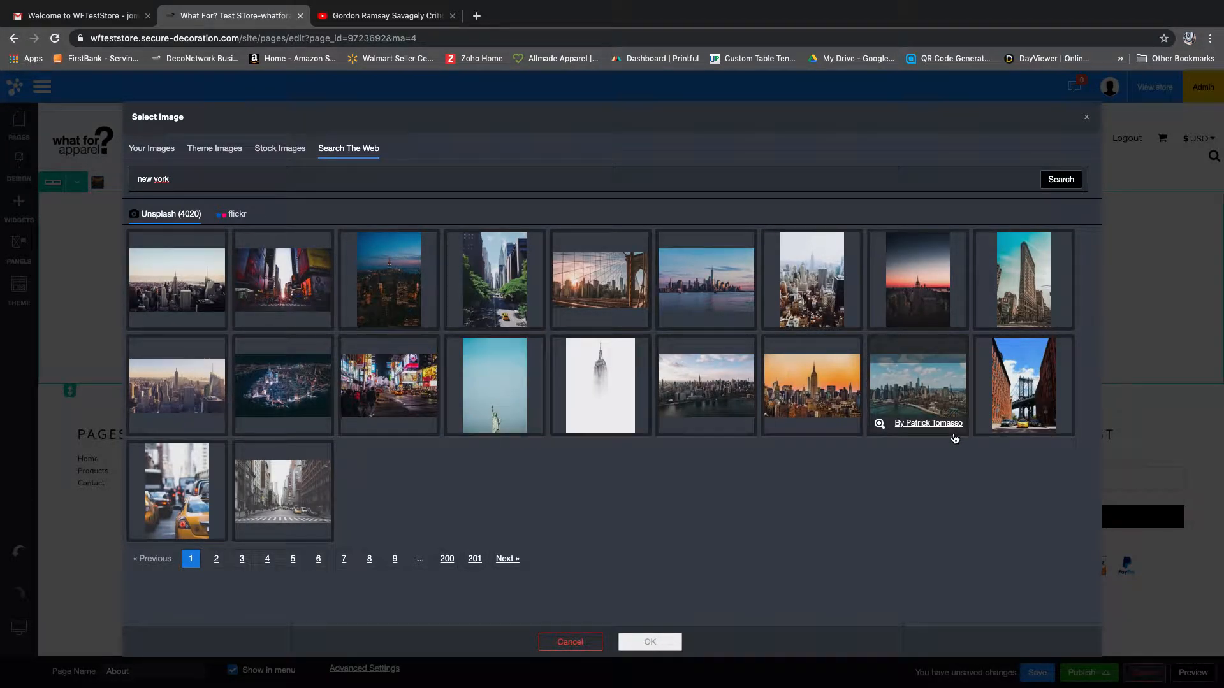
click(306, 411)
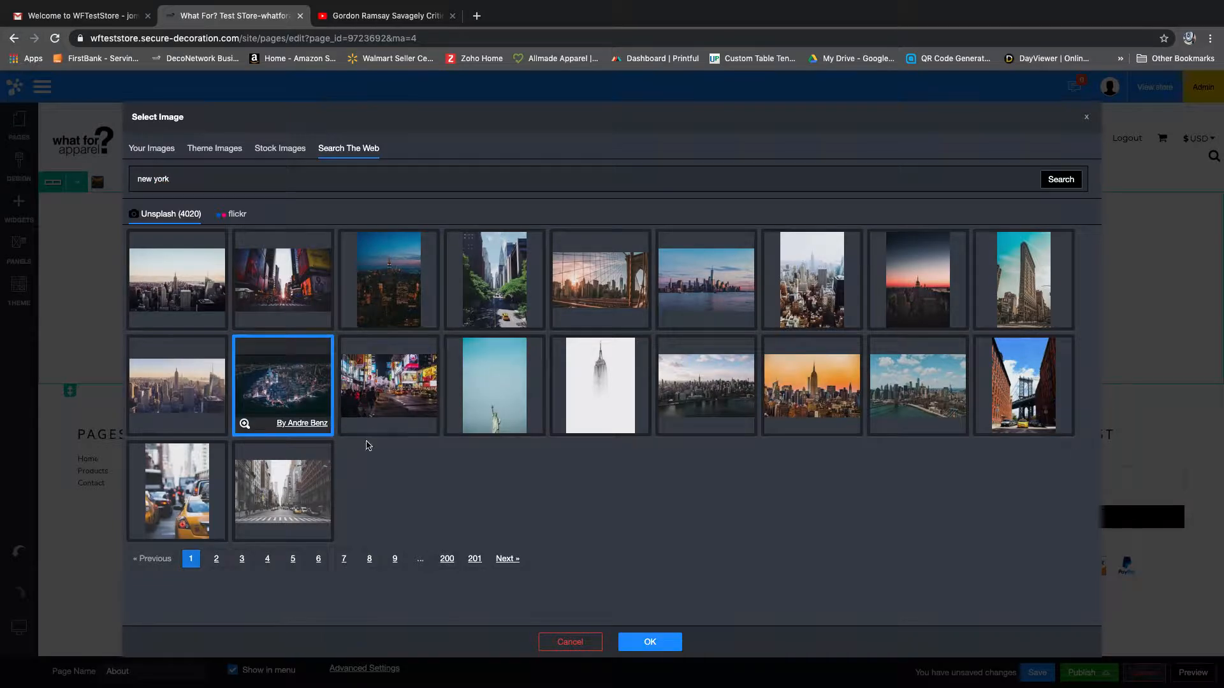
click(649, 642)
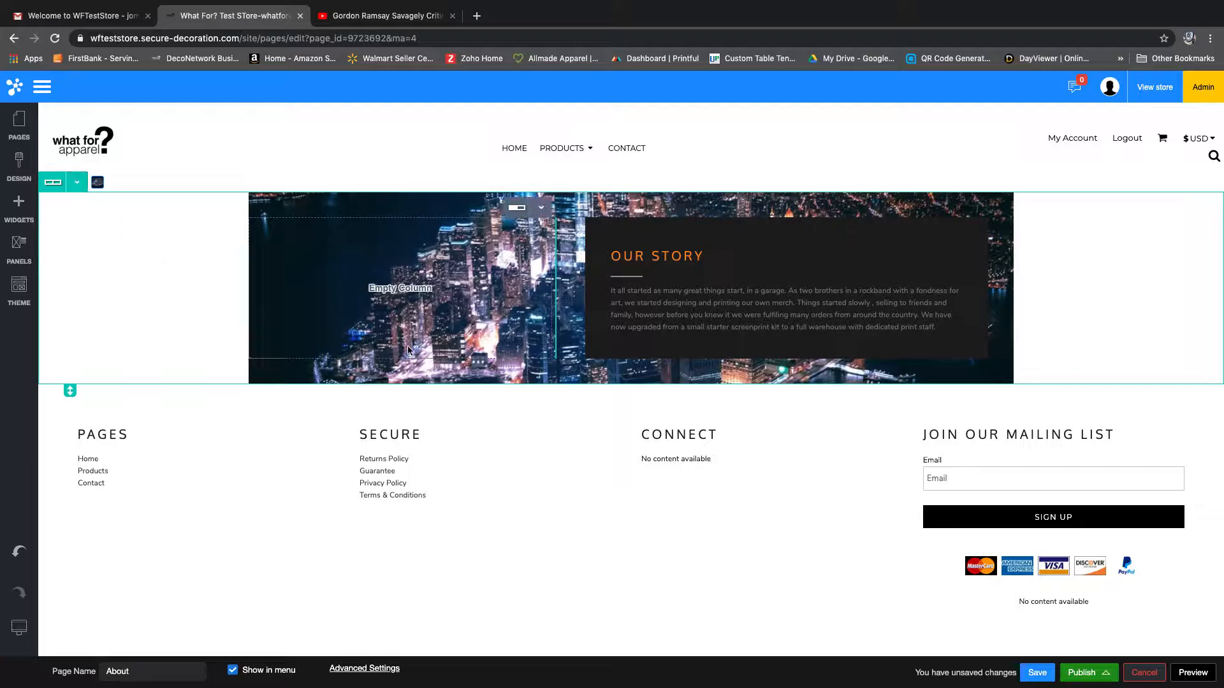
Set the original image size of the row's background image to Huge (2048x1365) and apply the row settings.
click(78, 187)
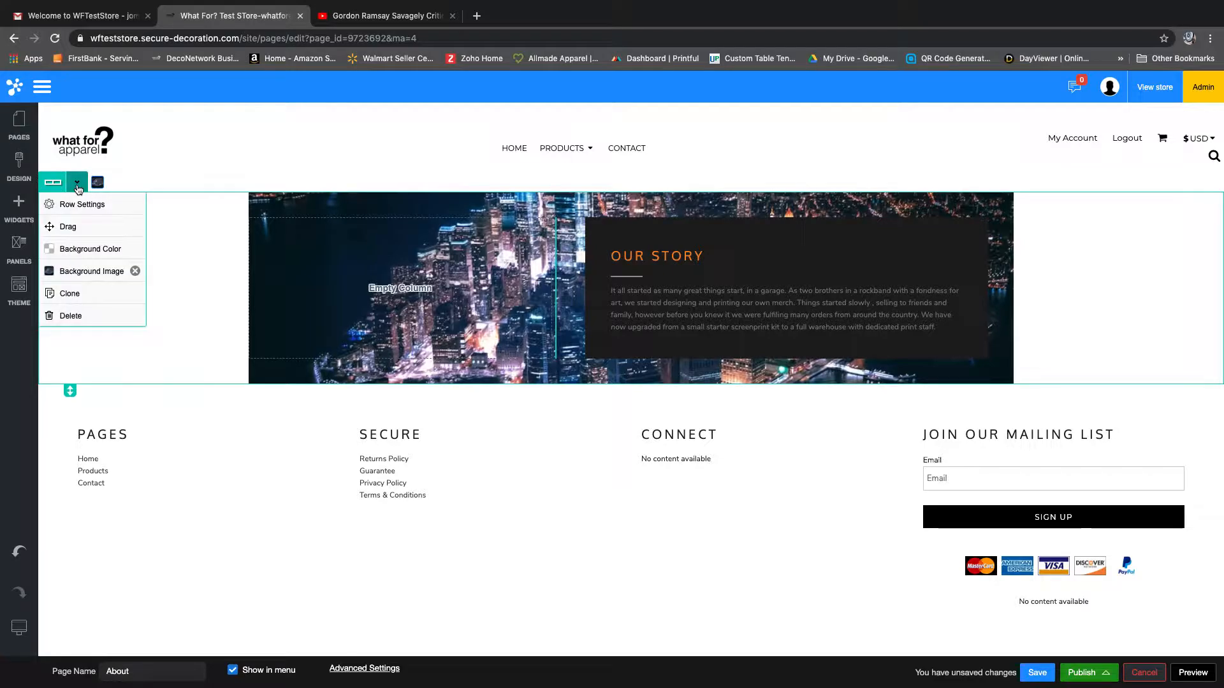
click(80, 206)
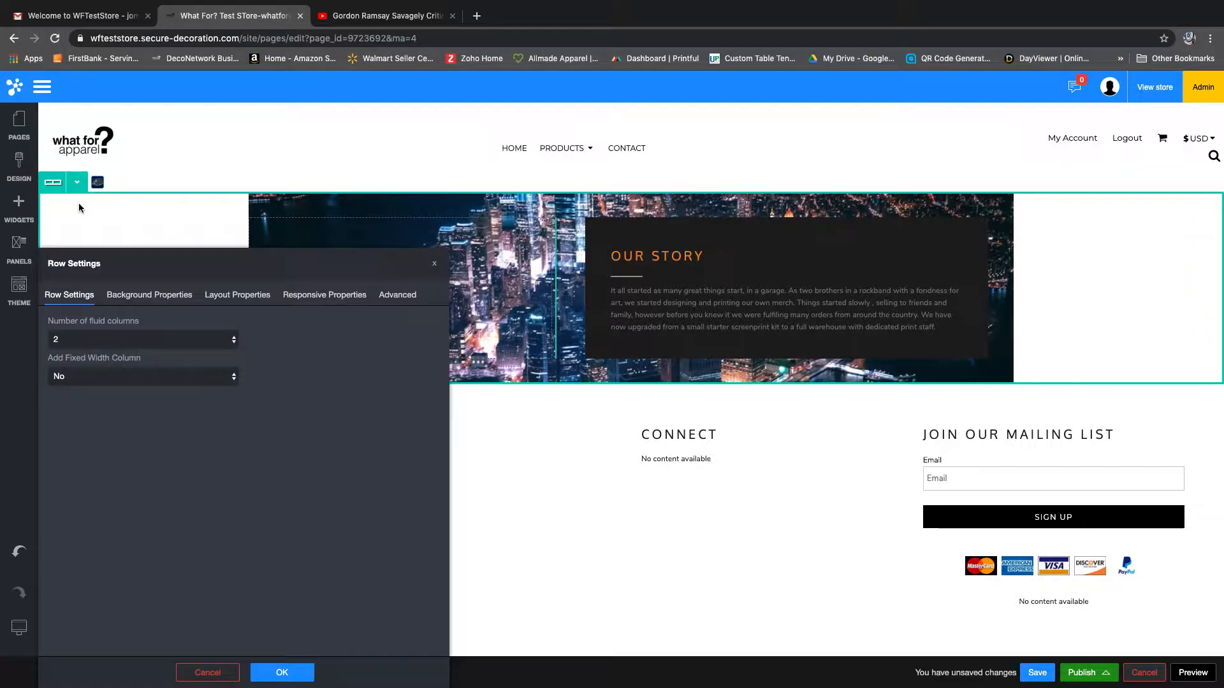
click(133, 298)
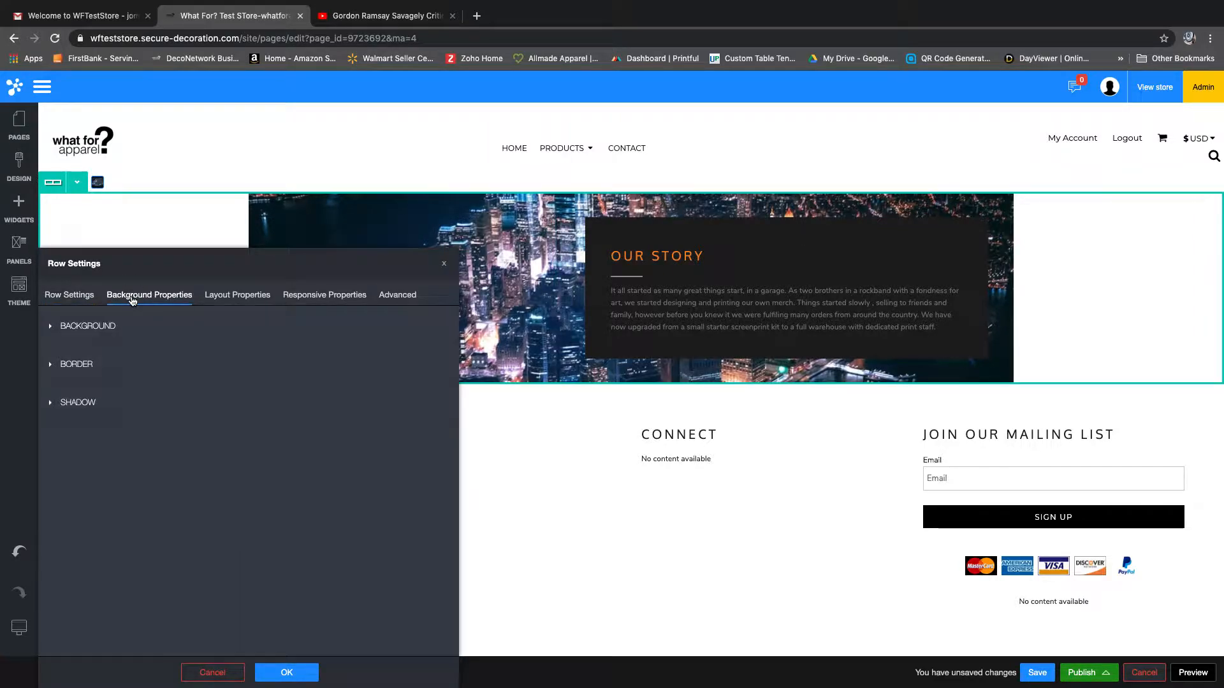
click(104, 326)
drag(144, 266, 137, 150)
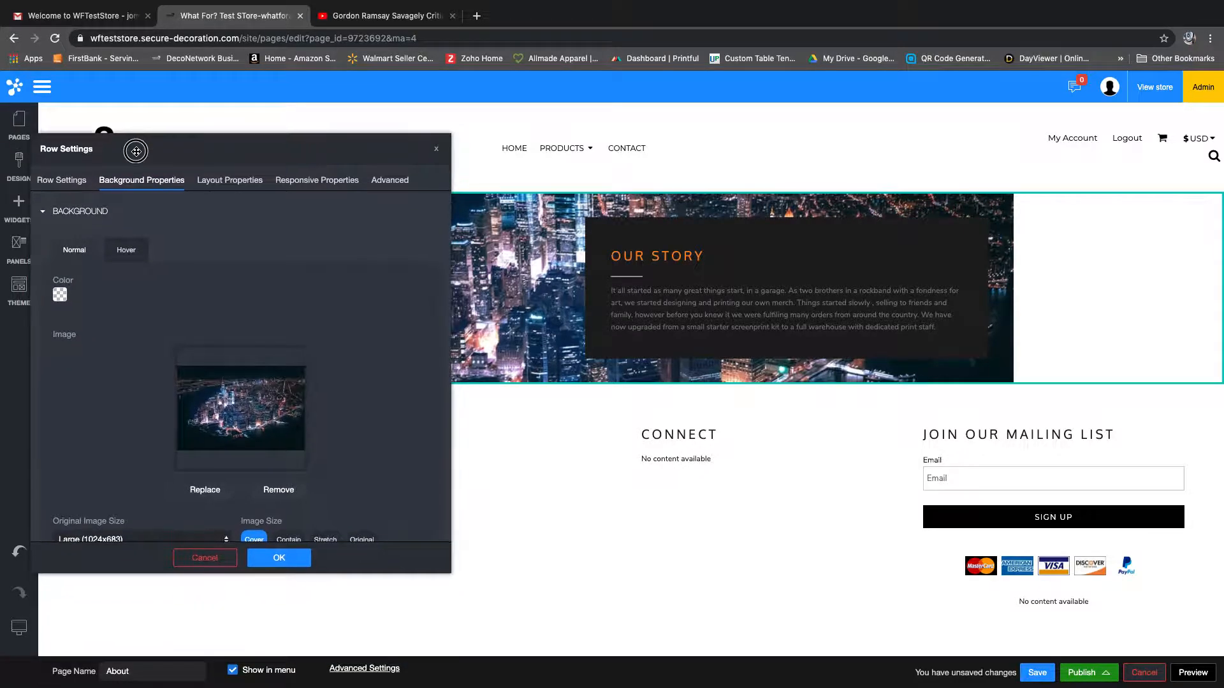
scroll(197, 332, down, 3)
click(197, 341)
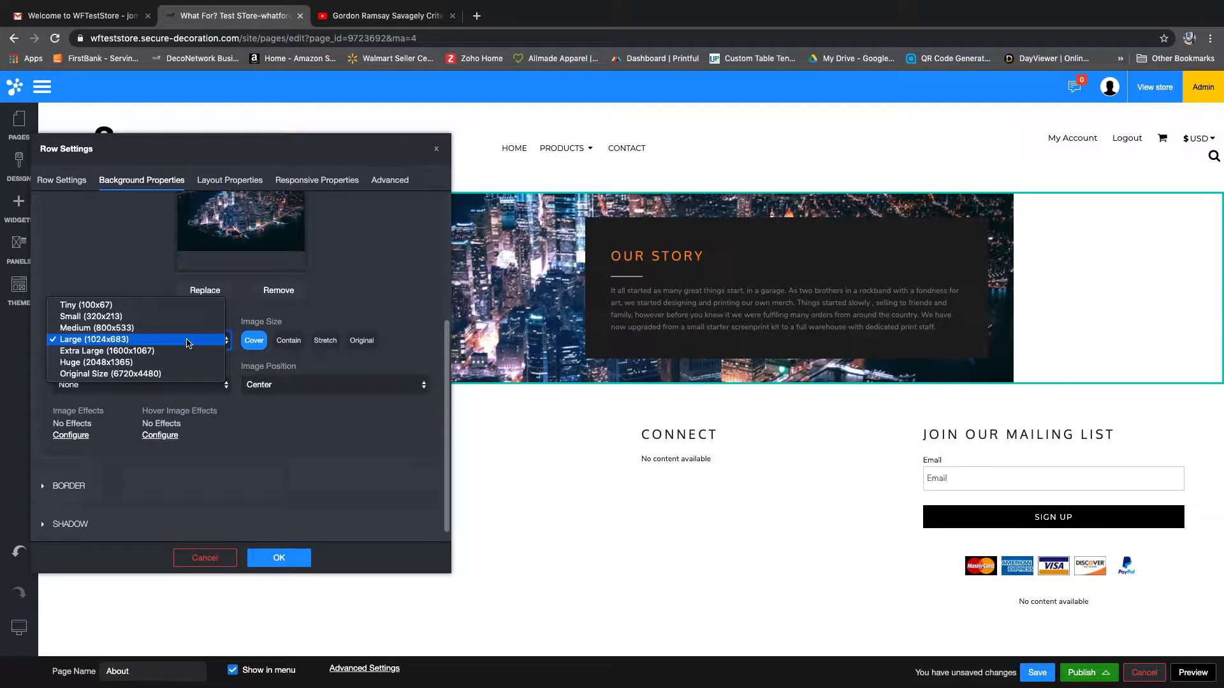
click(147, 363)
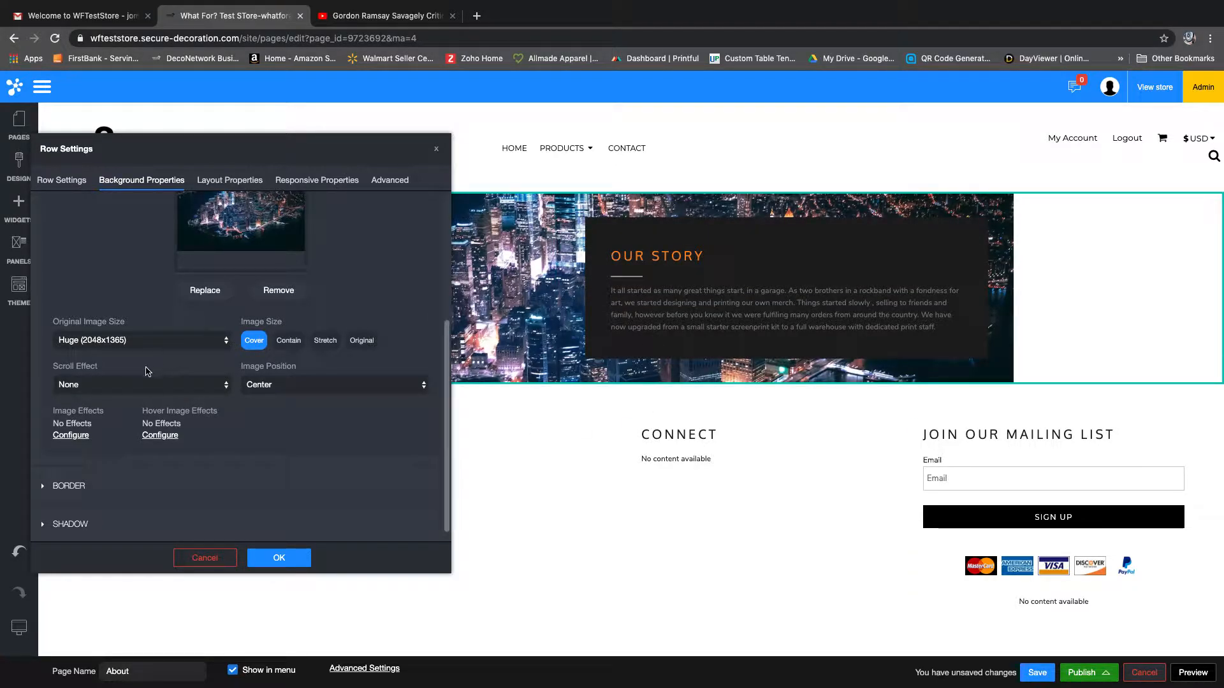
scroll(146, 371, up, 2)
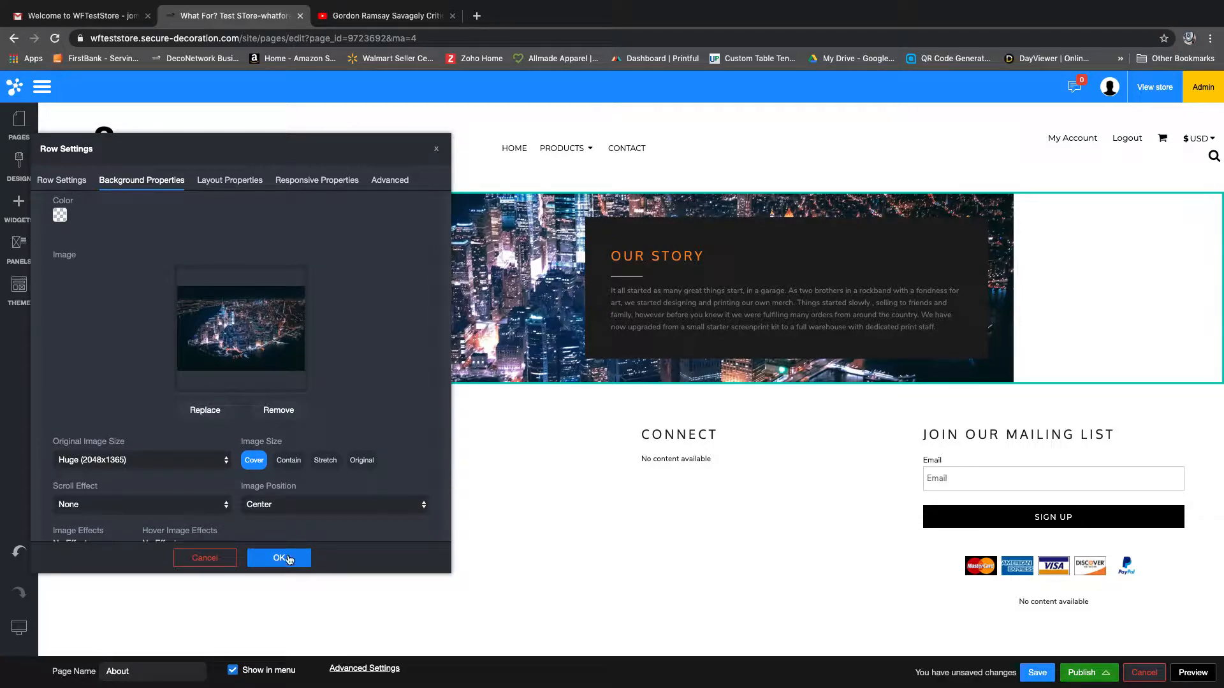
click(288, 559)
Change the panel's "Our Story" heading to "ABOUT US".
click(768, 252)
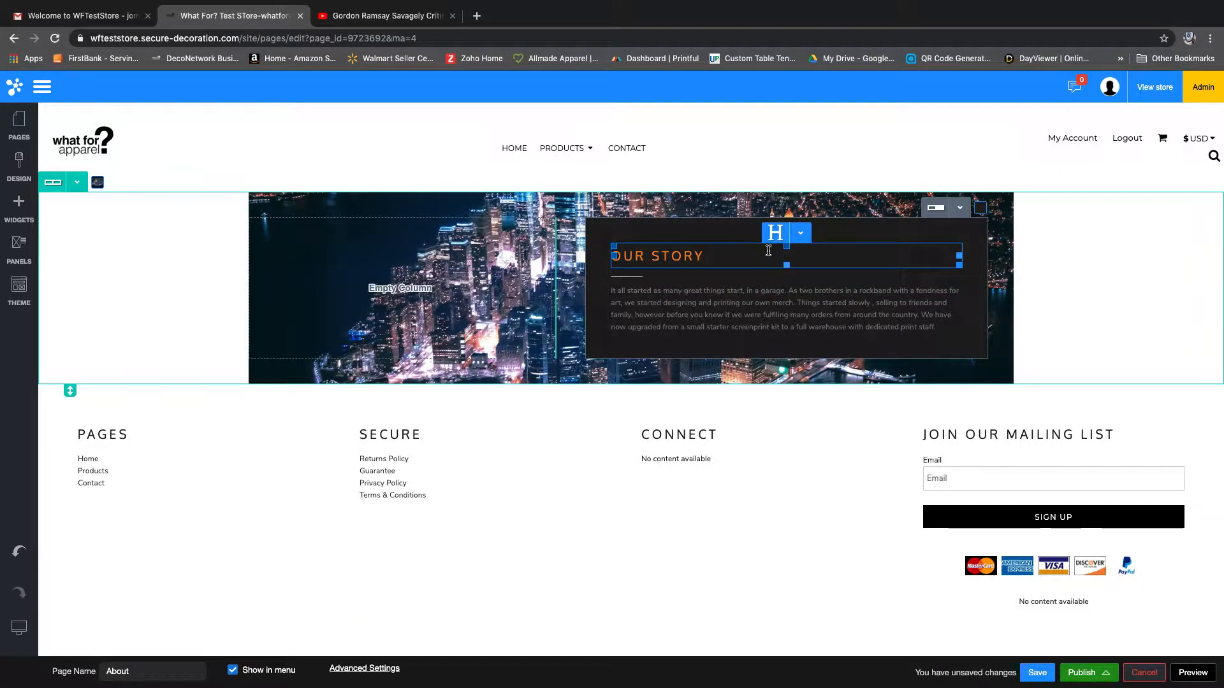
double_click(710, 255)
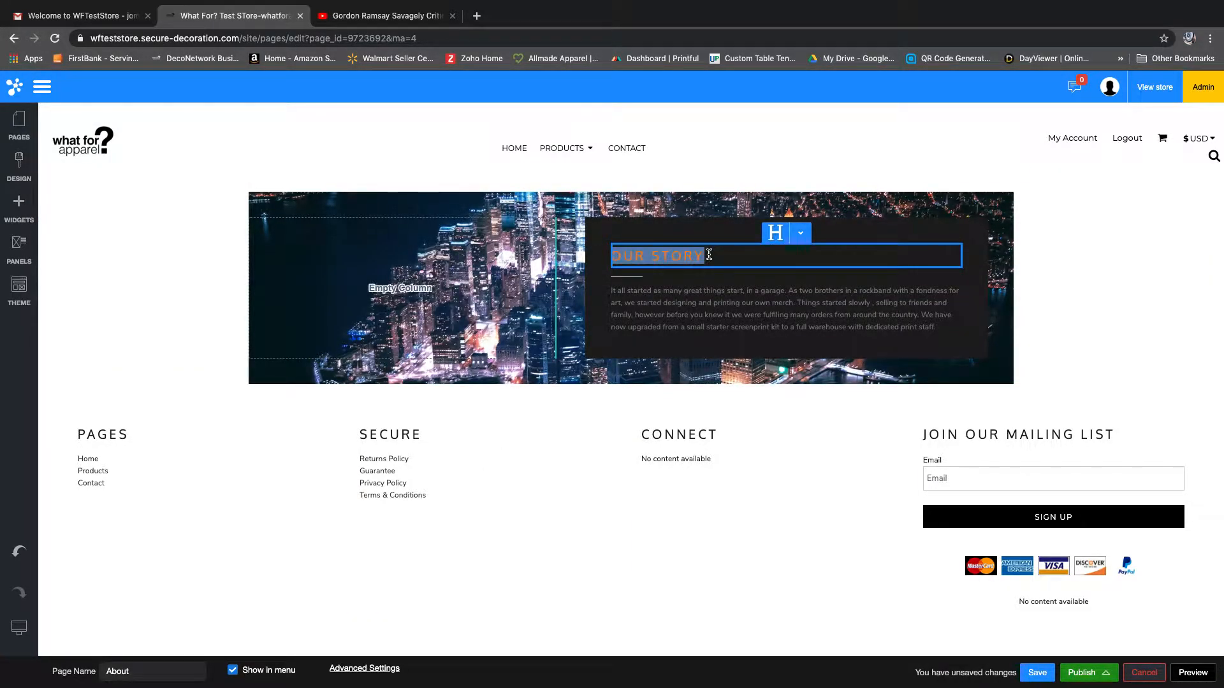
text(ABOUT US)
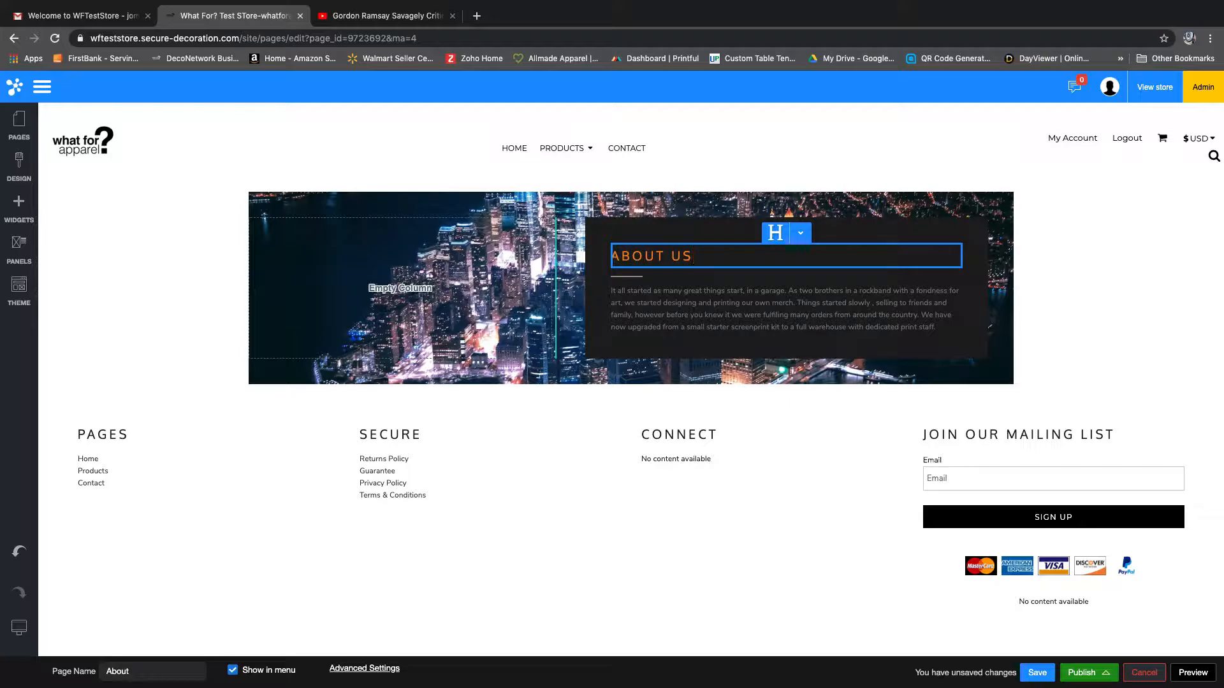
Rewrite the paragraph as "It all started with one large New York style pizza. That's when we were inspired to start the best custom tee shop in NYC".
click(688, 304)
triple_click(705, 314)
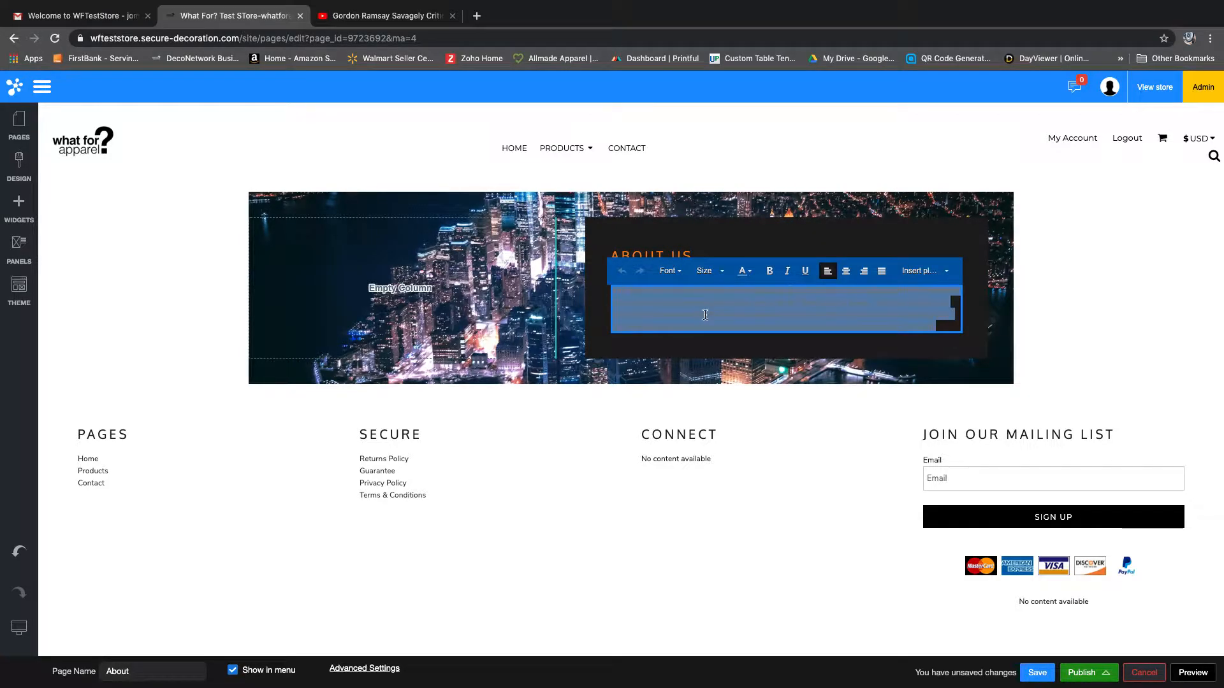
key(BackSpace)
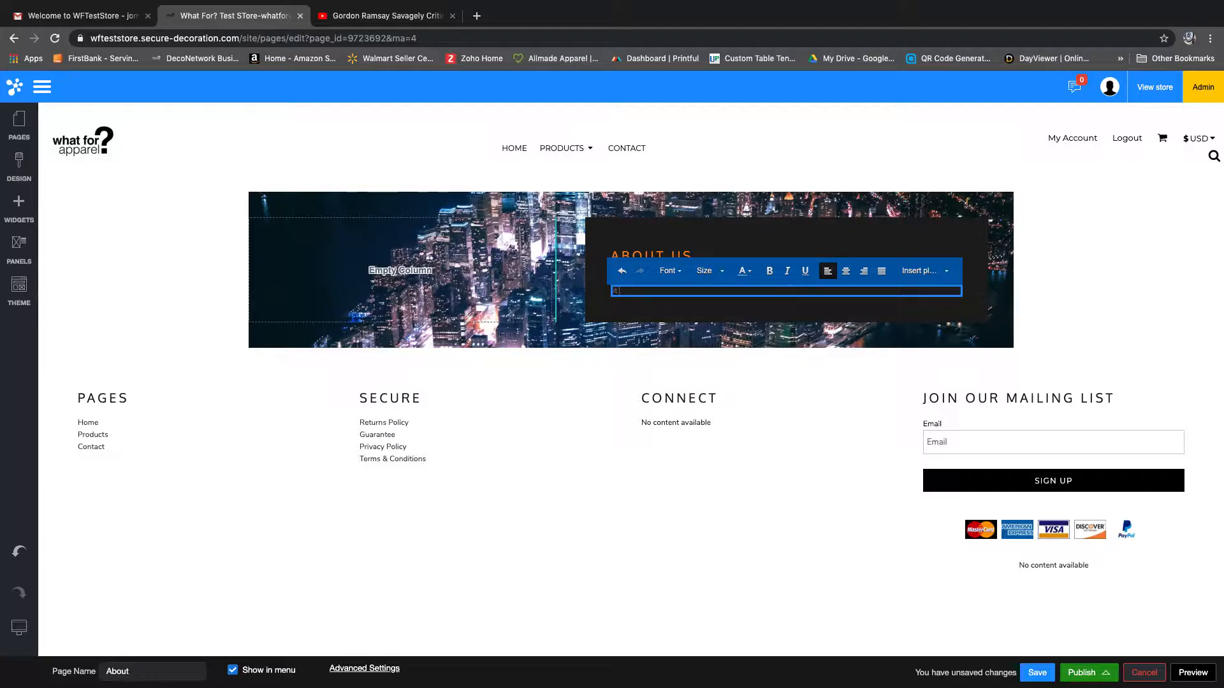
text(it all started wit)
text( Na)
text(le !!)
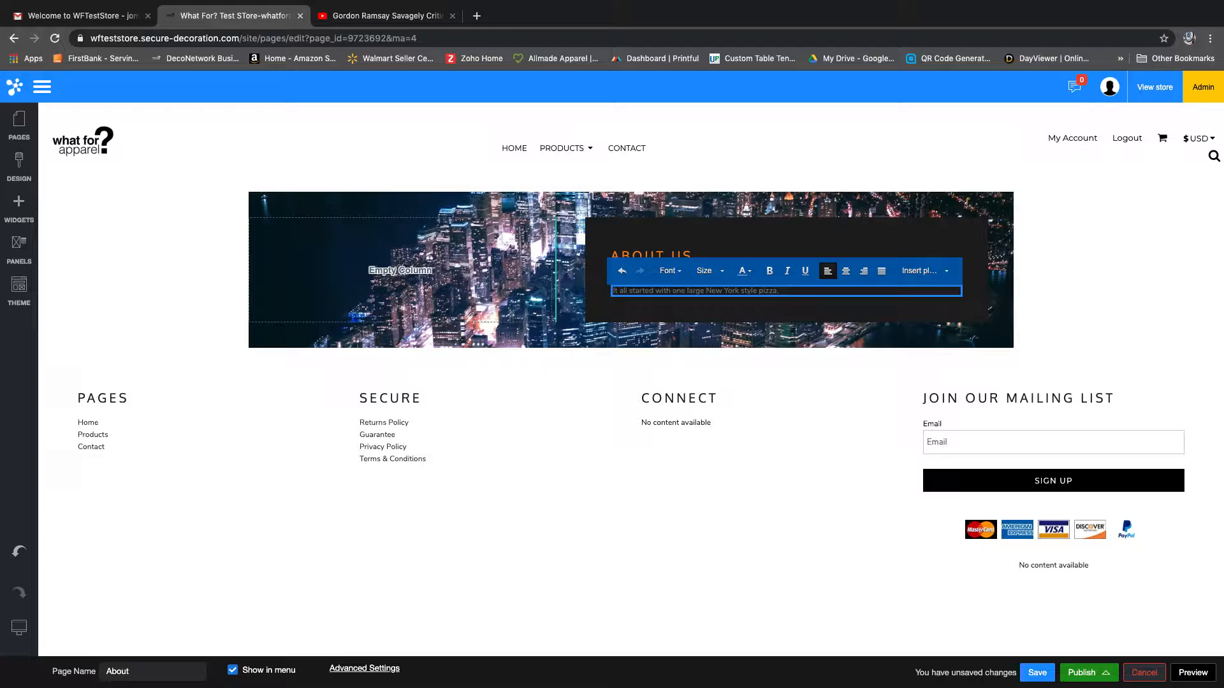
text(here we)
text( were inspired to sta)
text(rt thi)
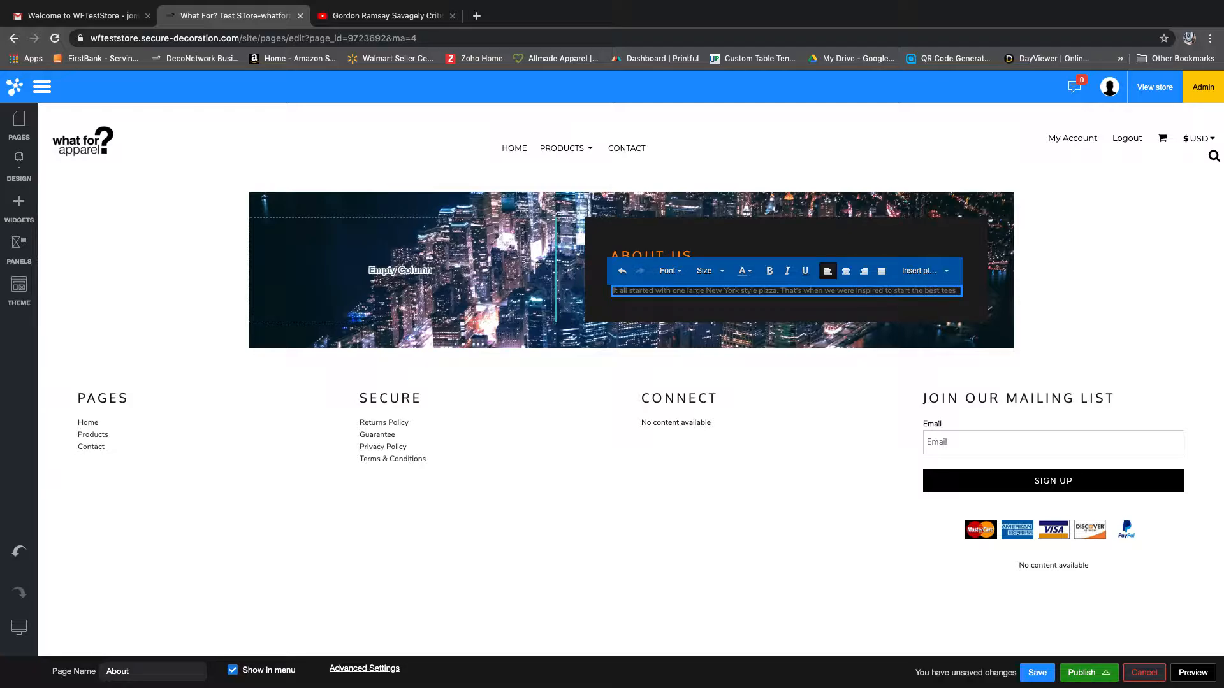
text(tome)
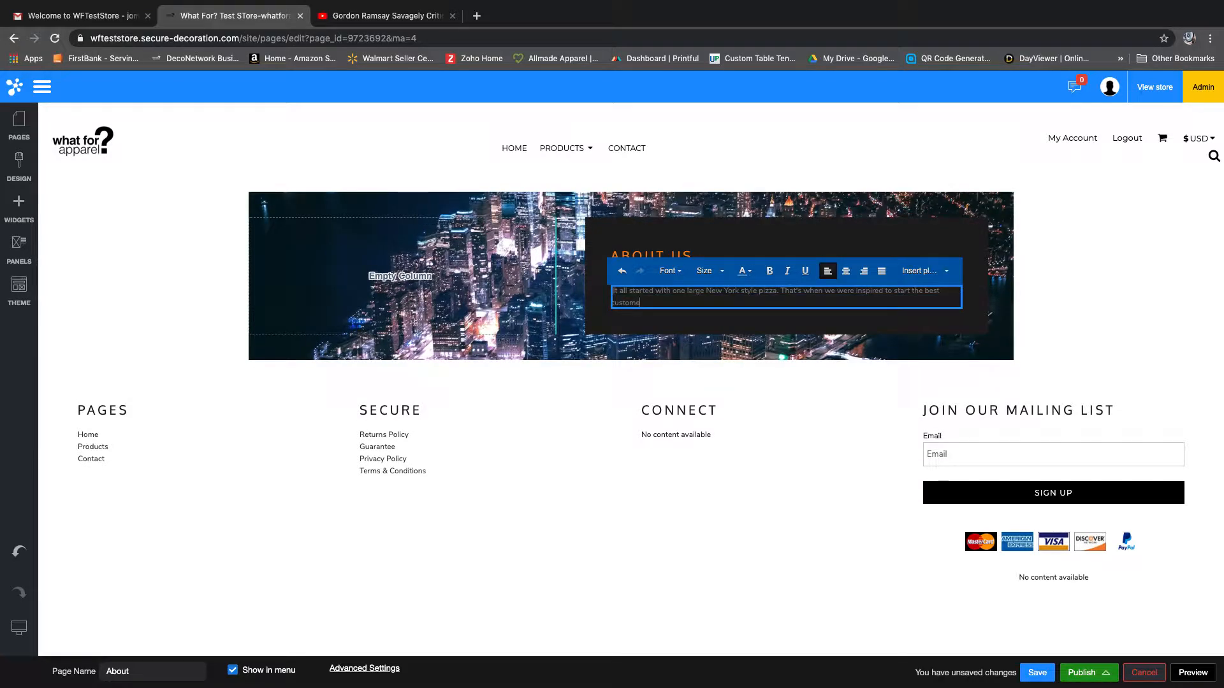
text( tee shop in NYV)
Format the whole paragraph under the About Us heading in the Allan font, size 22, white and bold.
triple_click(703, 302)
click(671, 270)
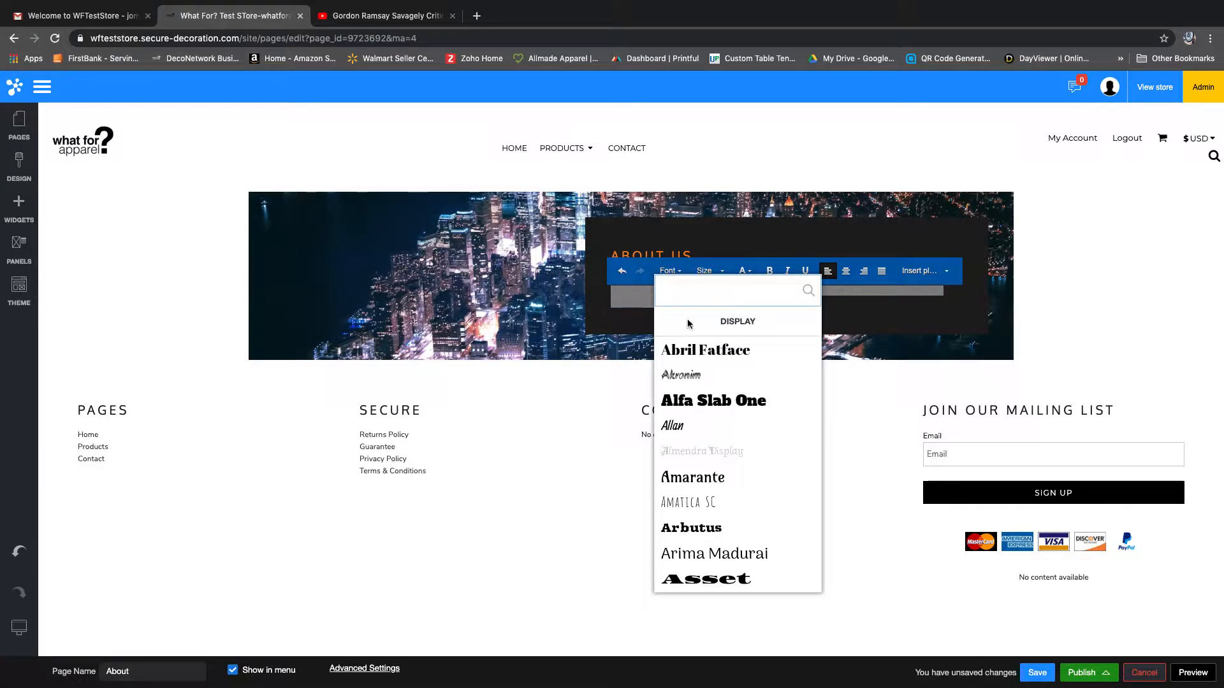
click(692, 426)
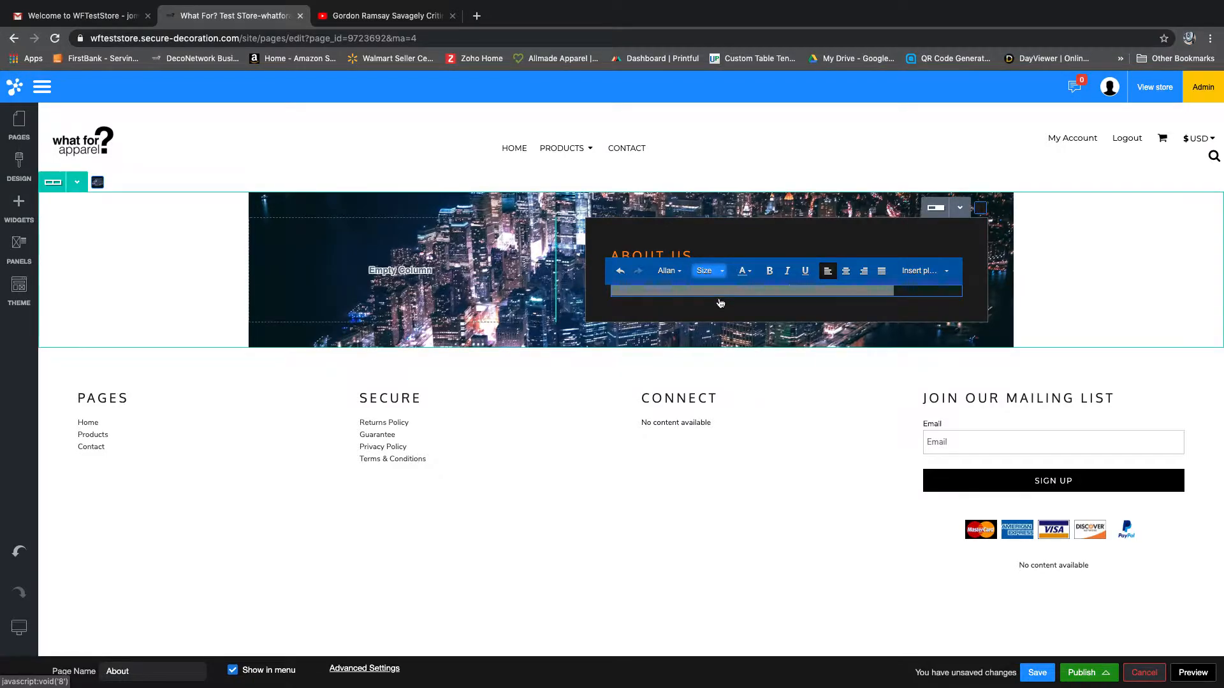
scroll(722, 357, down, 3)
click(723, 355)
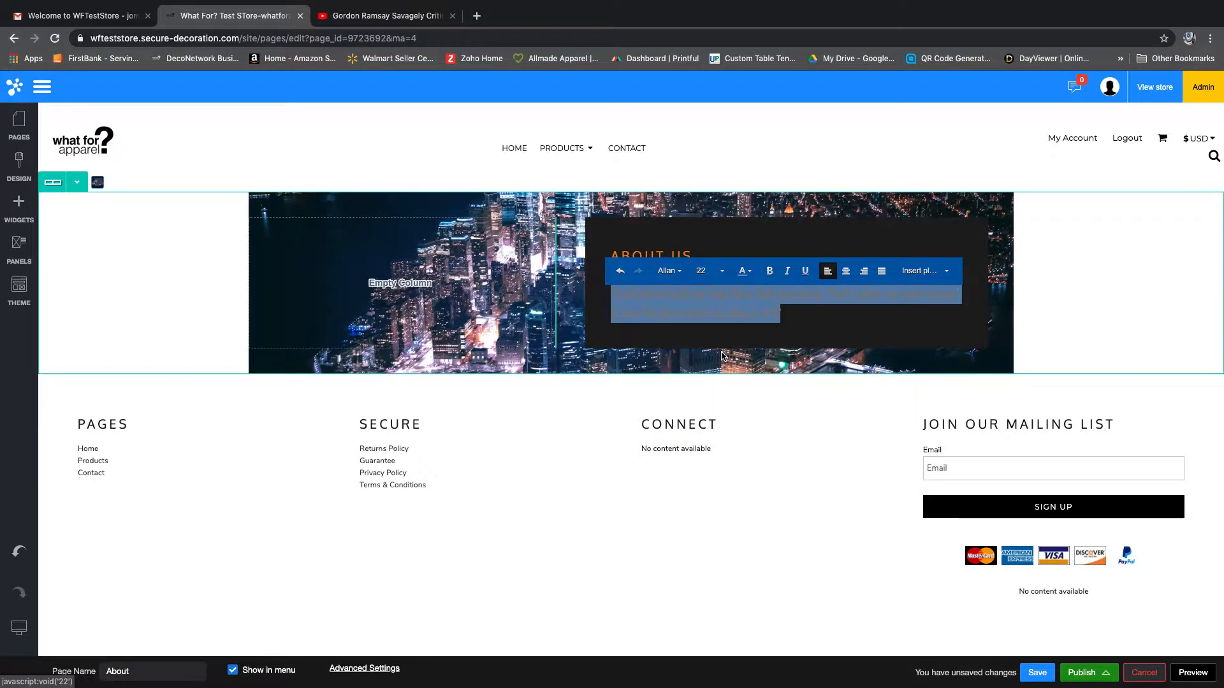
click(749, 272)
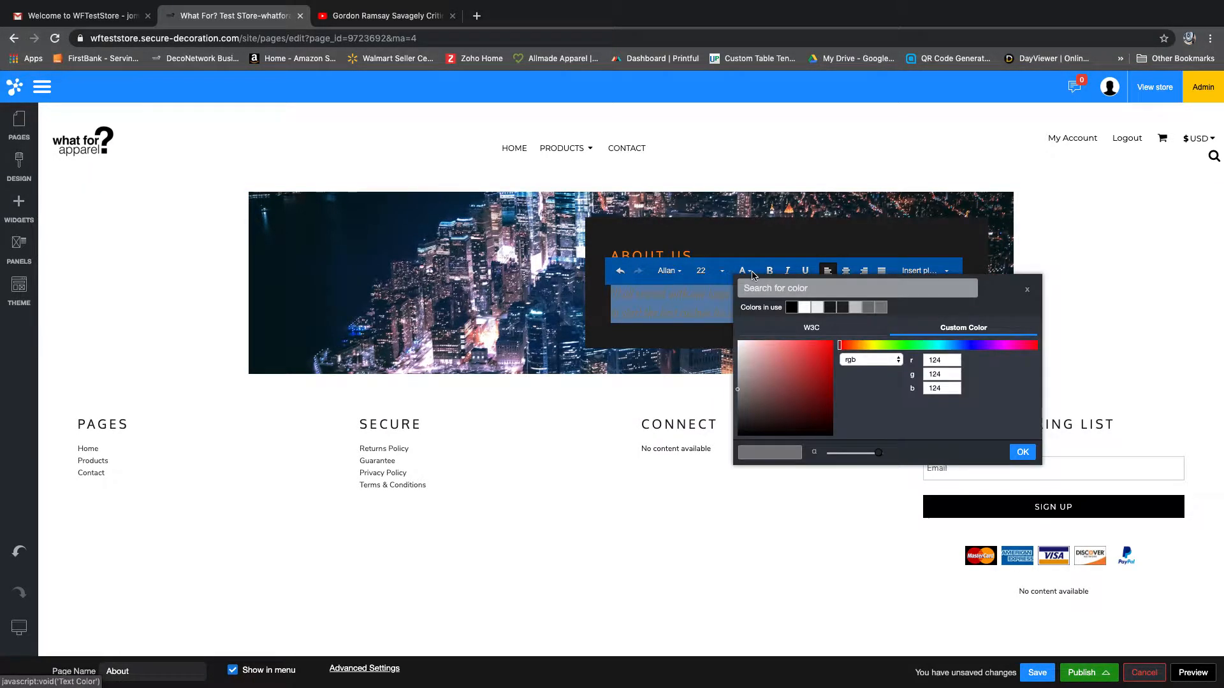
click(805, 310)
click(769, 272)
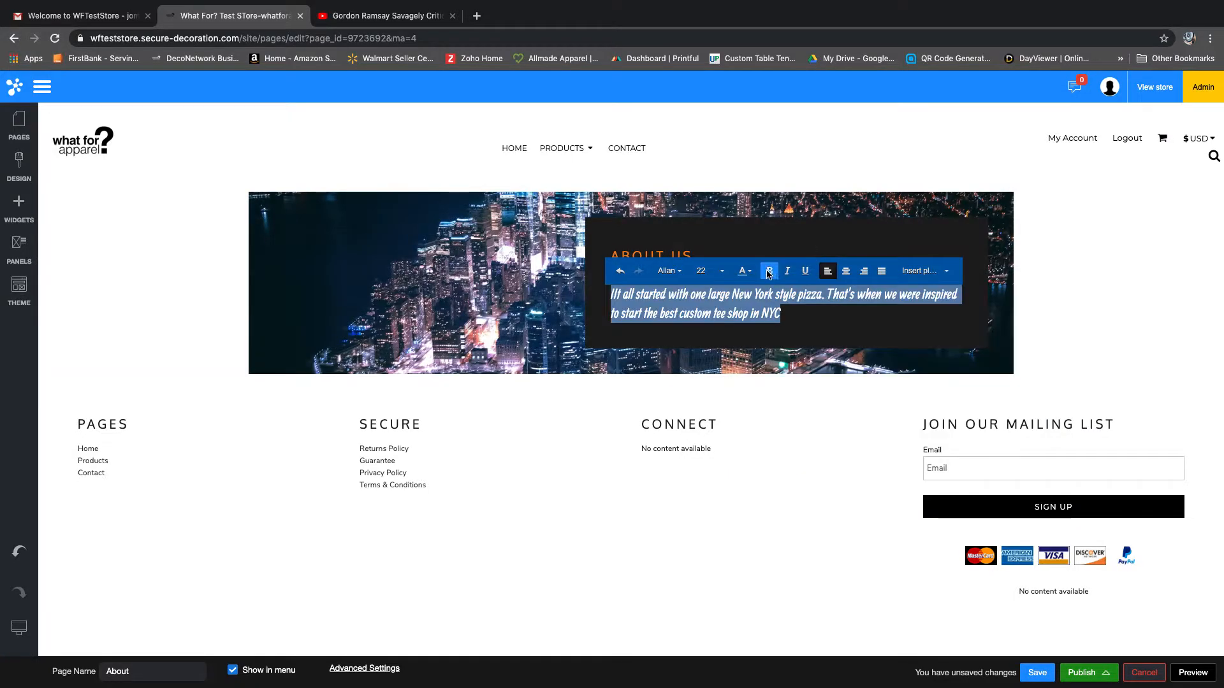
click(855, 246)
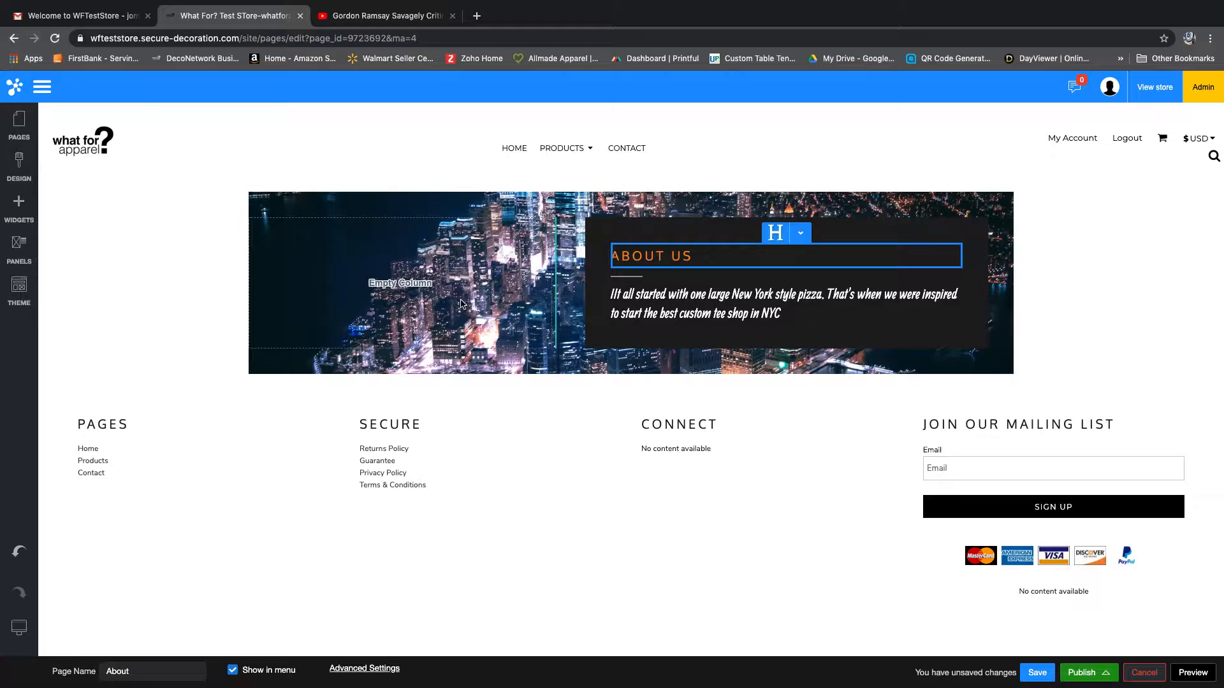
click(201, 285)
click(690, 308)
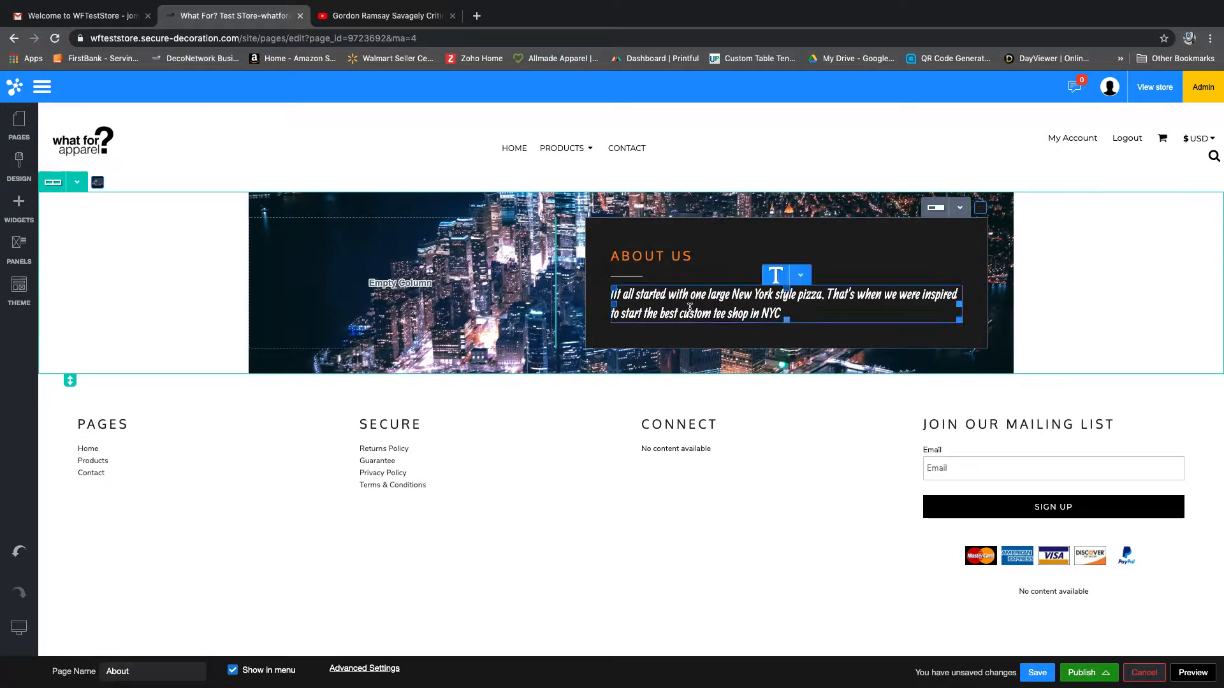
Remove the stray letter before "It" at the start of the About Us paragraph and finish editing the text.
click(615, 294)
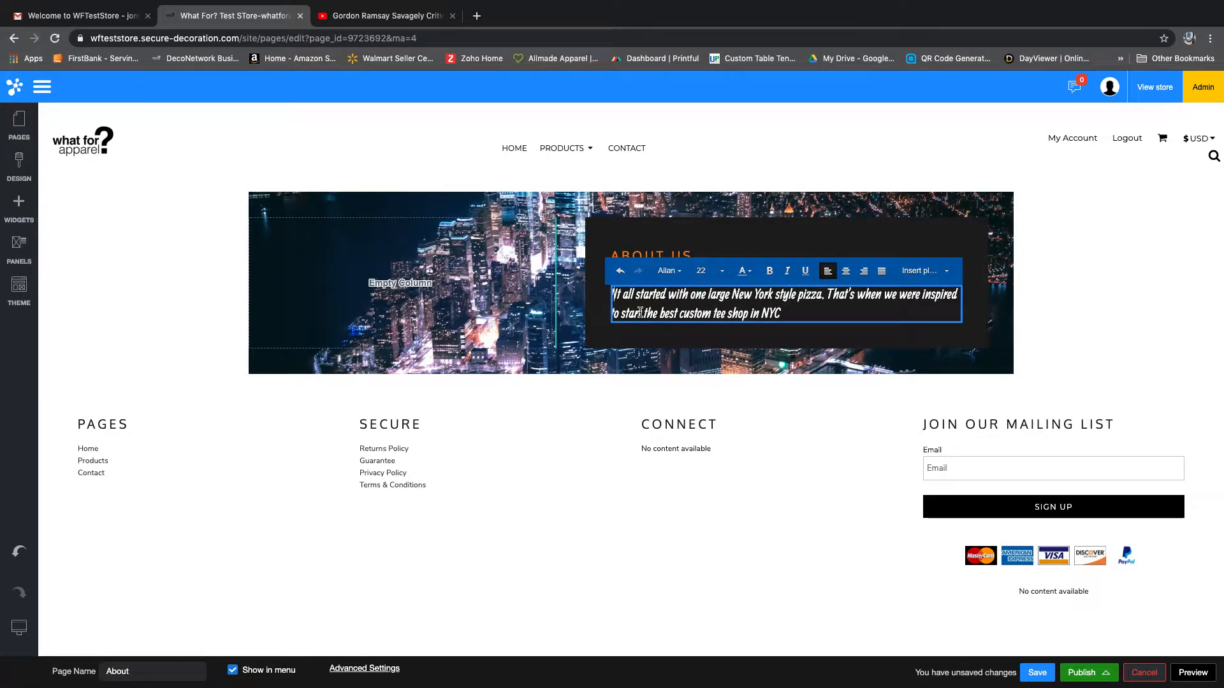
key(Return)
key(BackSpace)
click(215, 307)
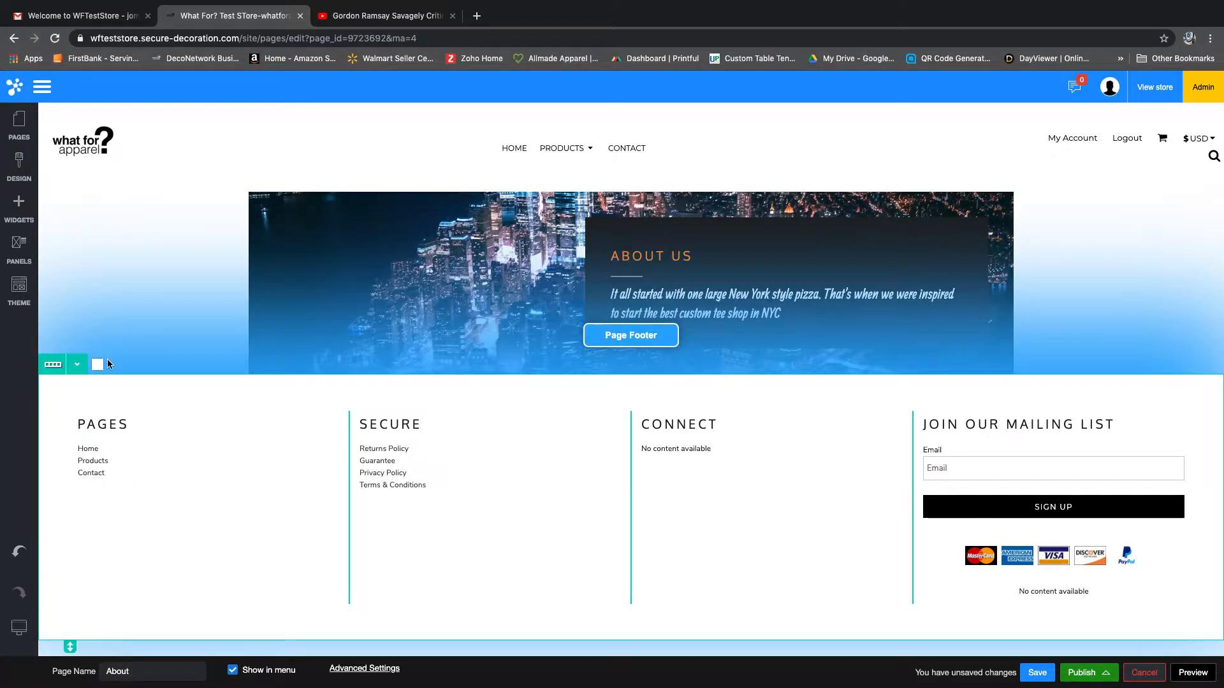
Look through the available list, media and business widgets that can be added to the page.
click(31, 208)
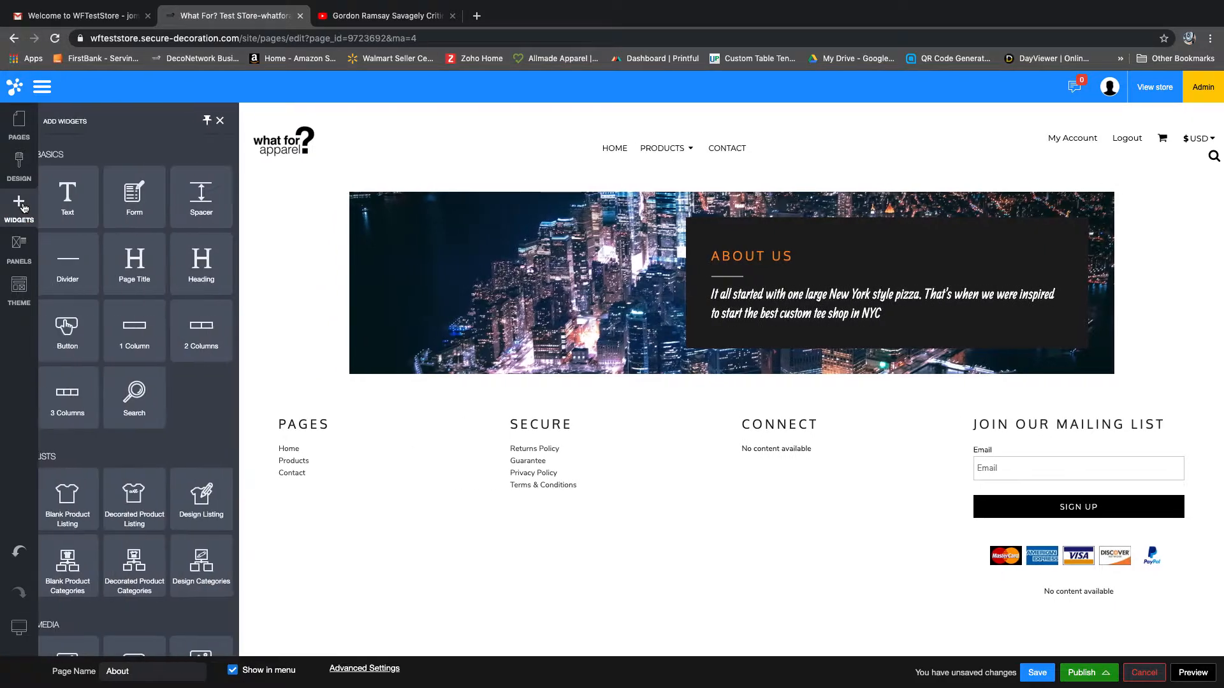
scroll(102, 348, down, 7)
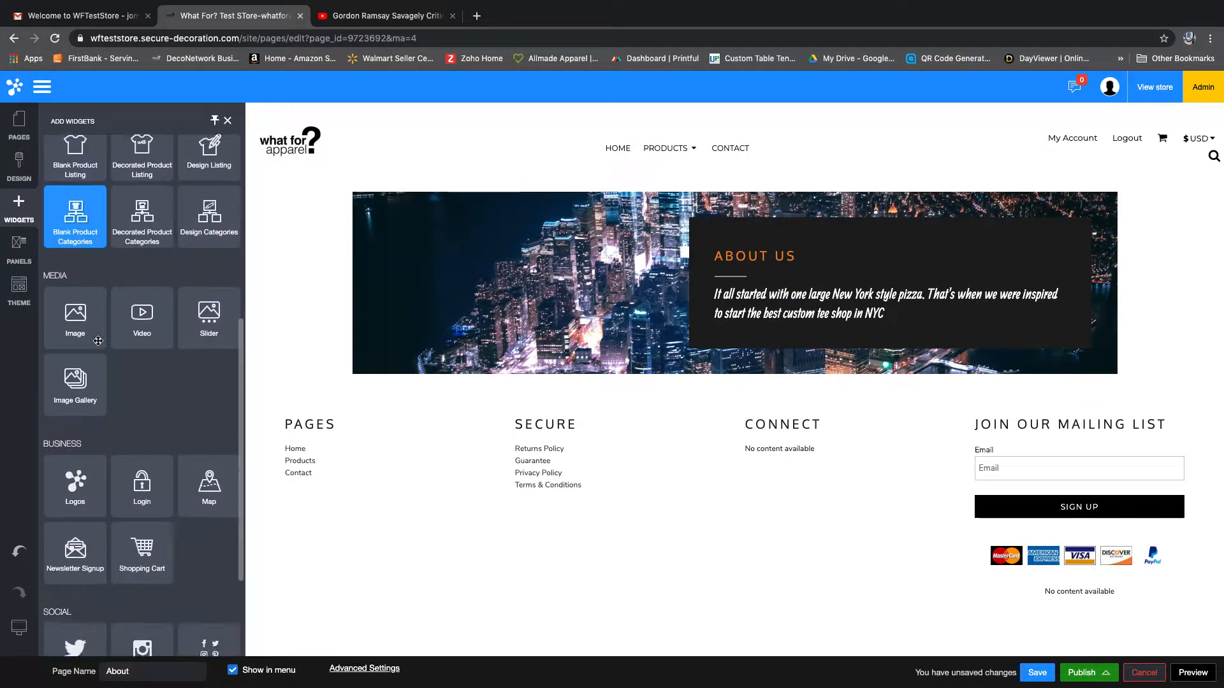
scroll(98, 341, up, 3)
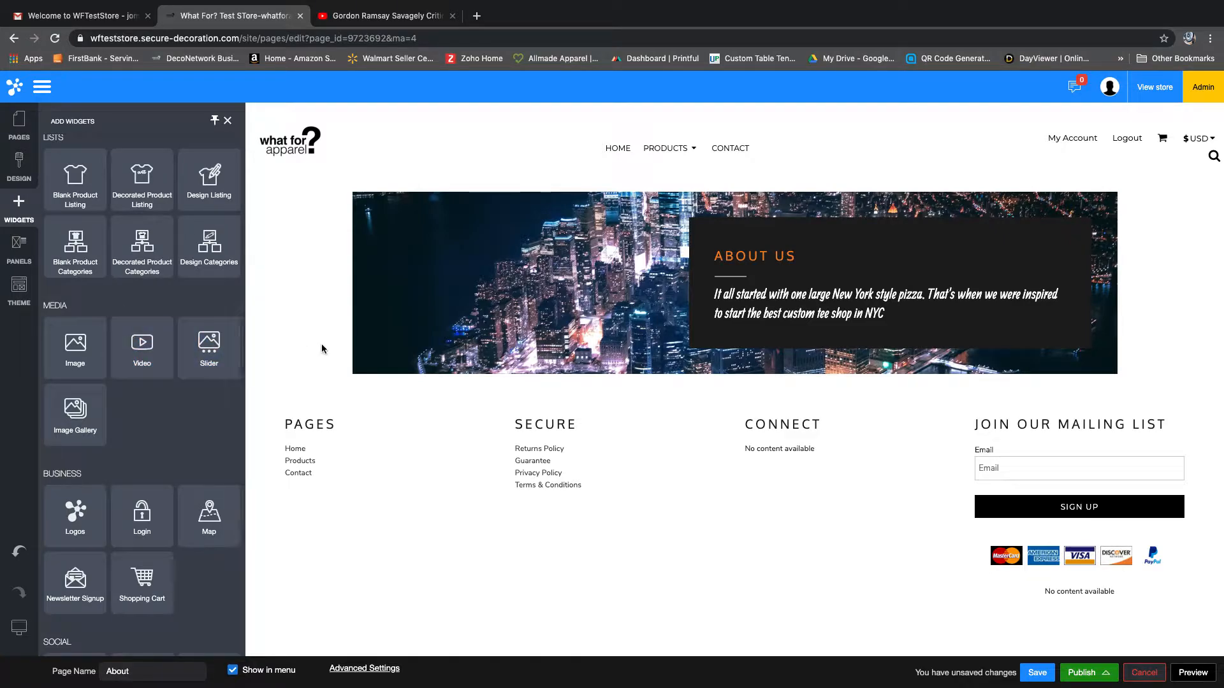
Save the About page, acknowledge the completed save and close the widget list.
click(1037, 672)
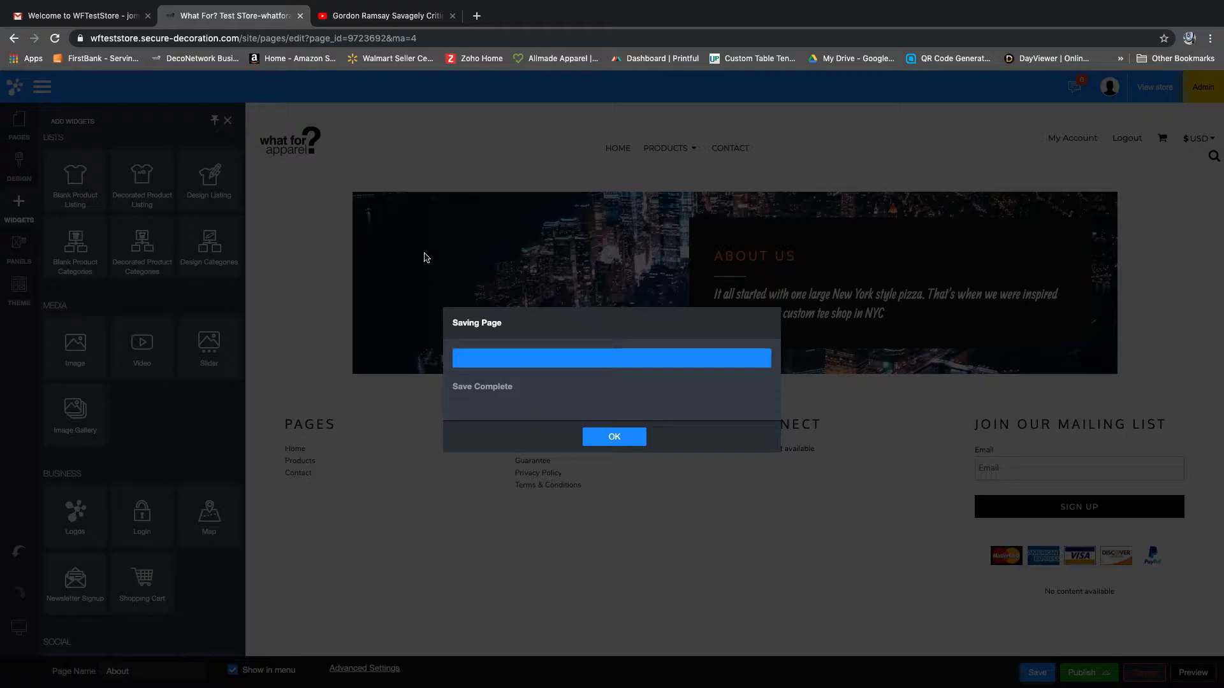
click(615, 437)
scroll(140, 283, up, 5)
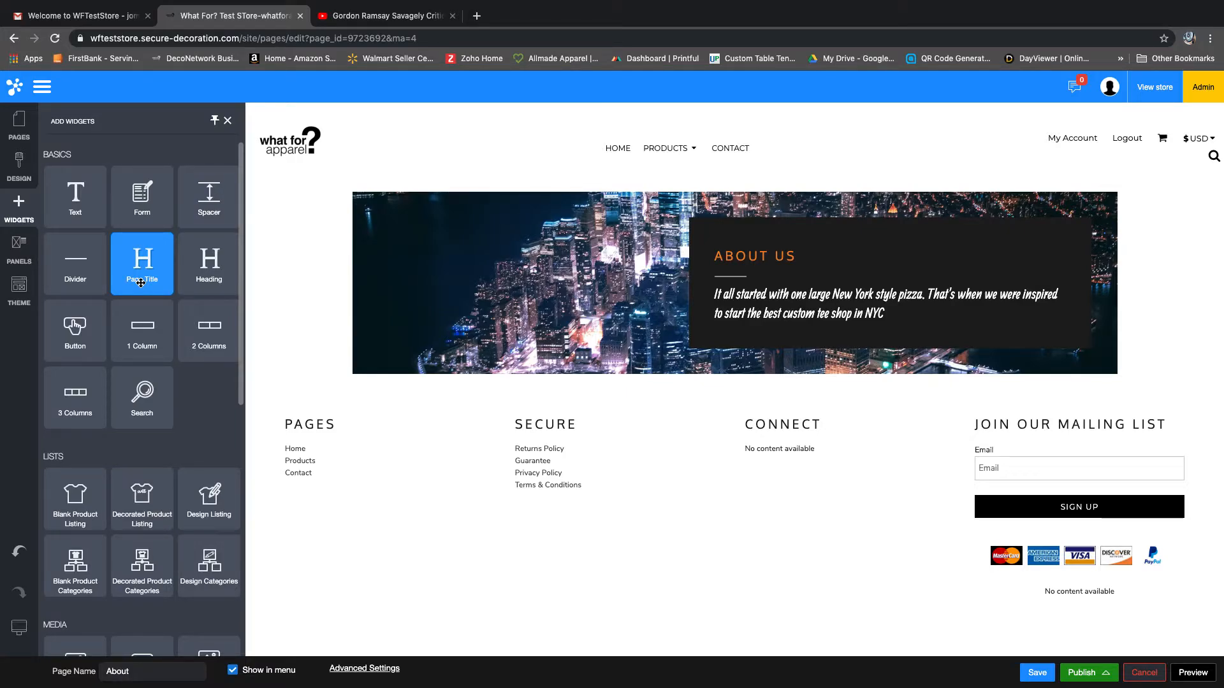
click(228, 121)
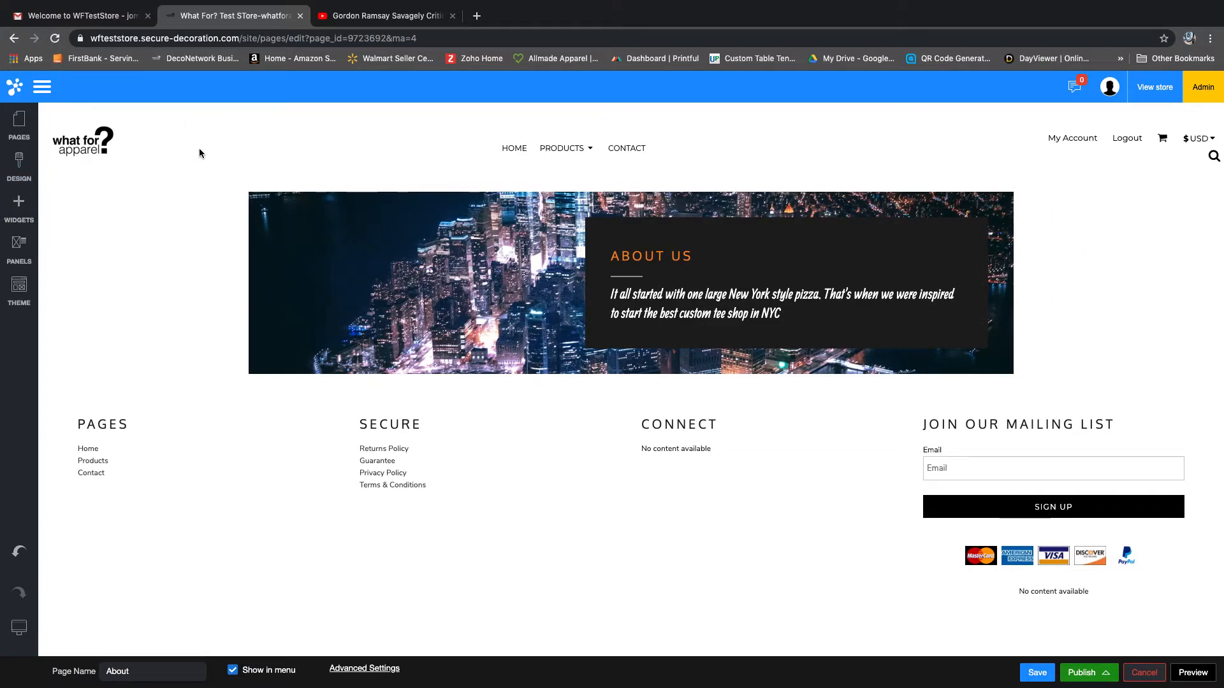